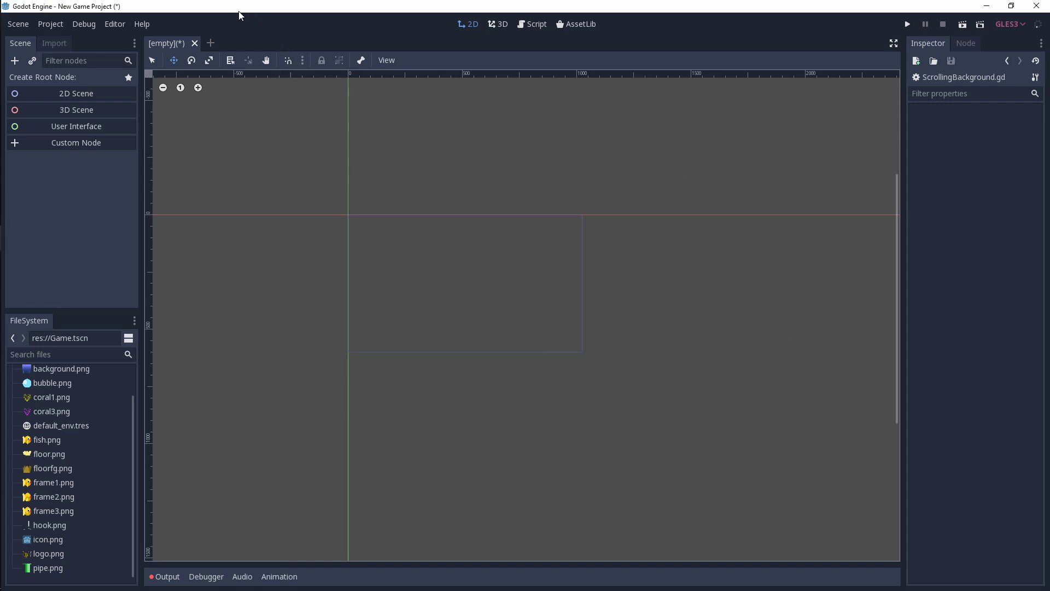
Pan and zoom around the underwater game artwork in the Inkscape drawing.
mouse_move(2, 246)
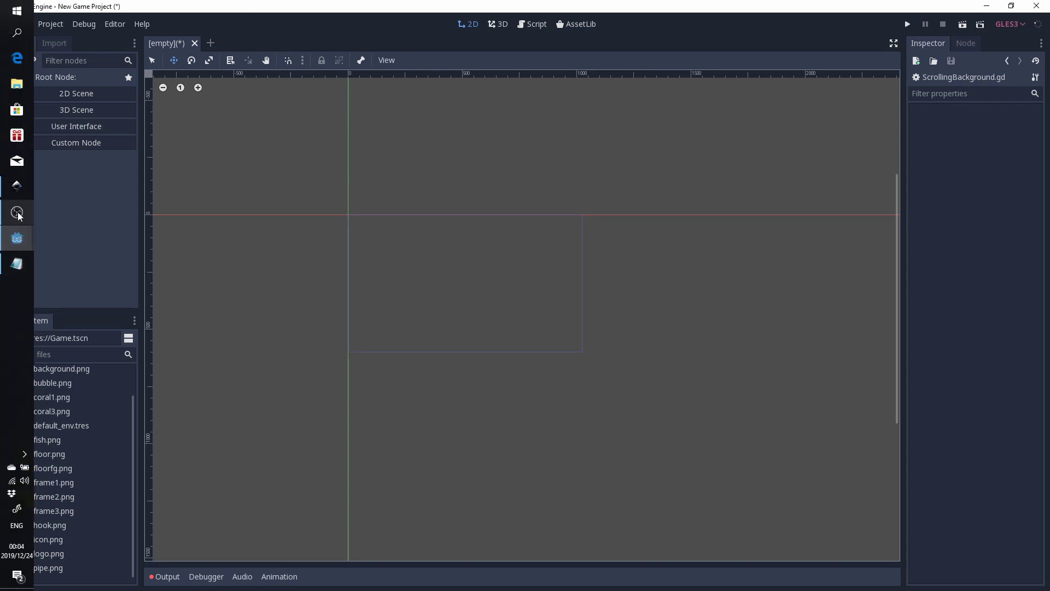
click(18, 215)
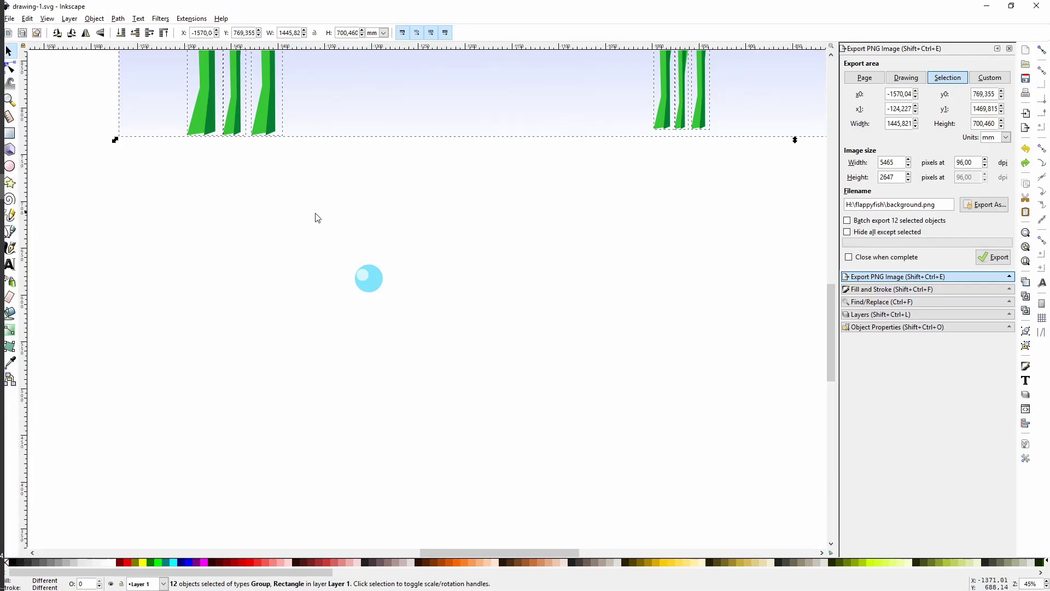
scroll(426, 213, up, 5)
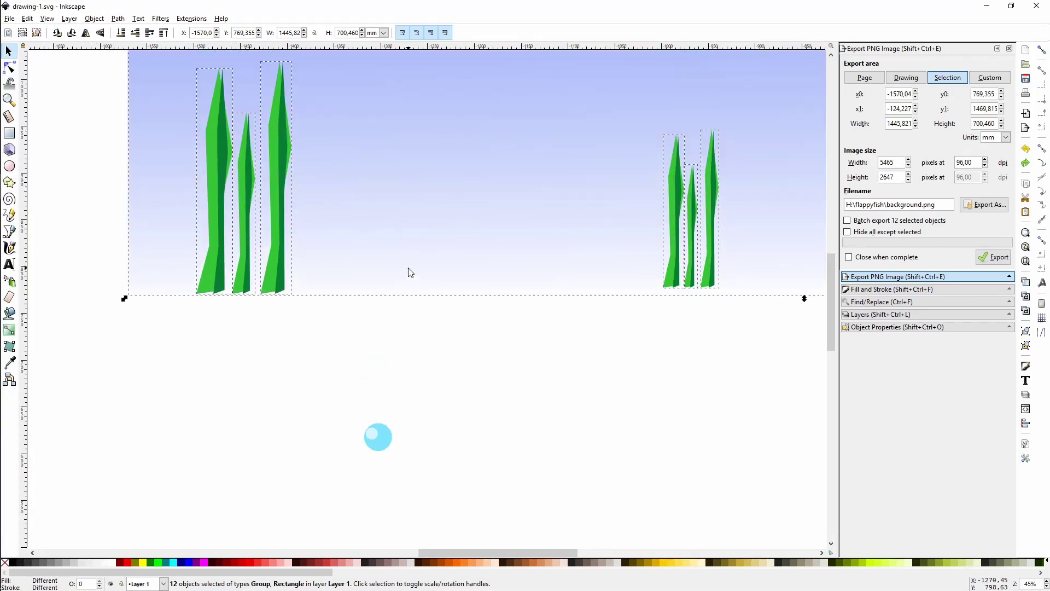
ctrl+scroll(332, 269, down, 4)
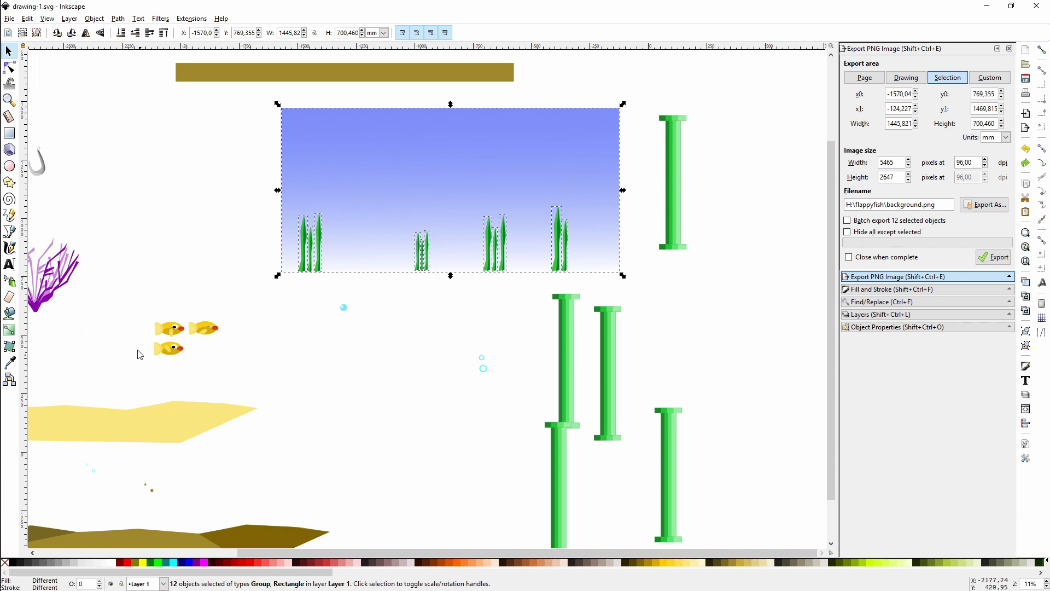
middle_drag(137, 352, 307, 273)
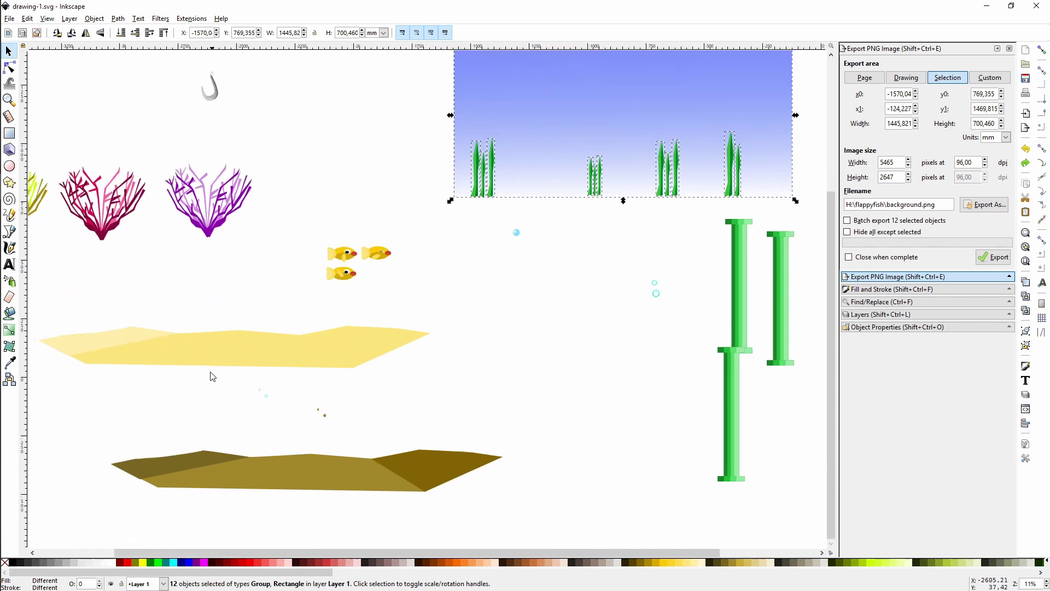
middle_drag(263, 185, 250, 338)
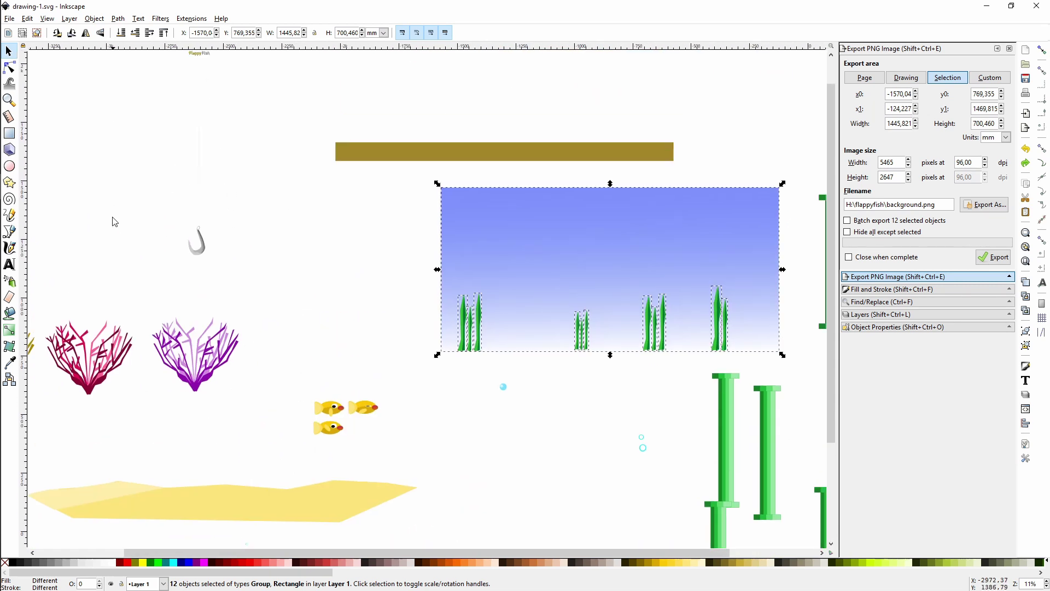
ctrl+scroll(215, 212, up, 5)
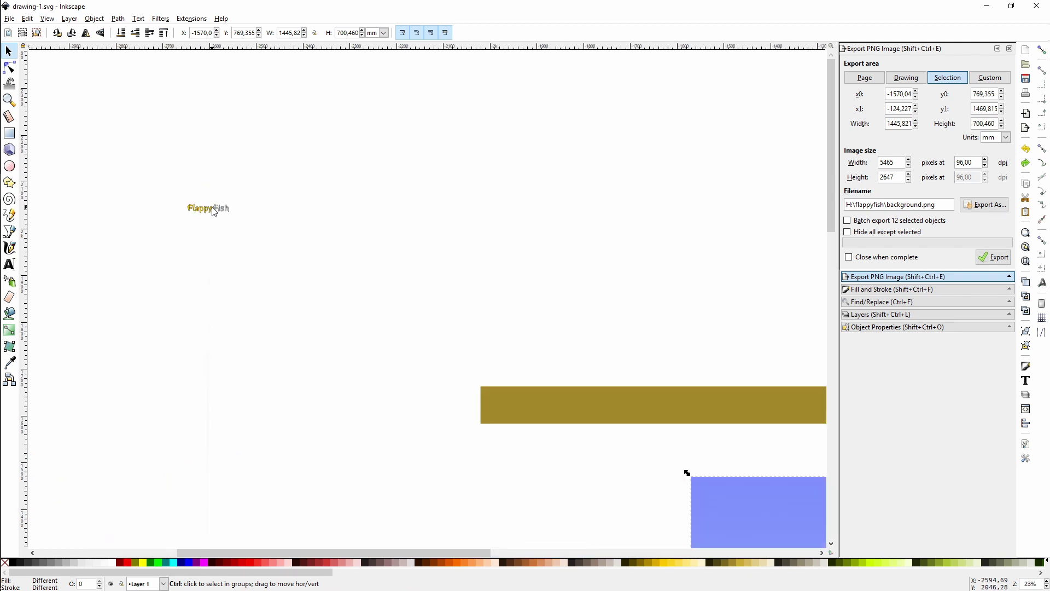
ctrl+scroll(214, 212, up, 3)
ctrl+scroll(214, 212, down, 2)
ctrl+scroll(198, 268, down, 3)
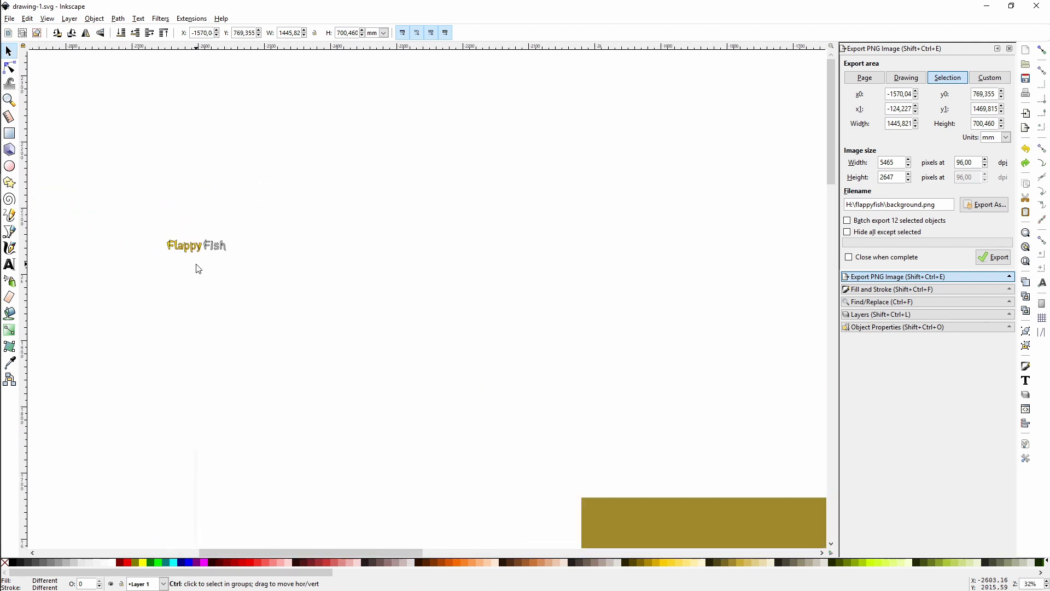
ctrl+scroll(198, 268, down, 3)
middle_drag(222, 302, 230, 152)
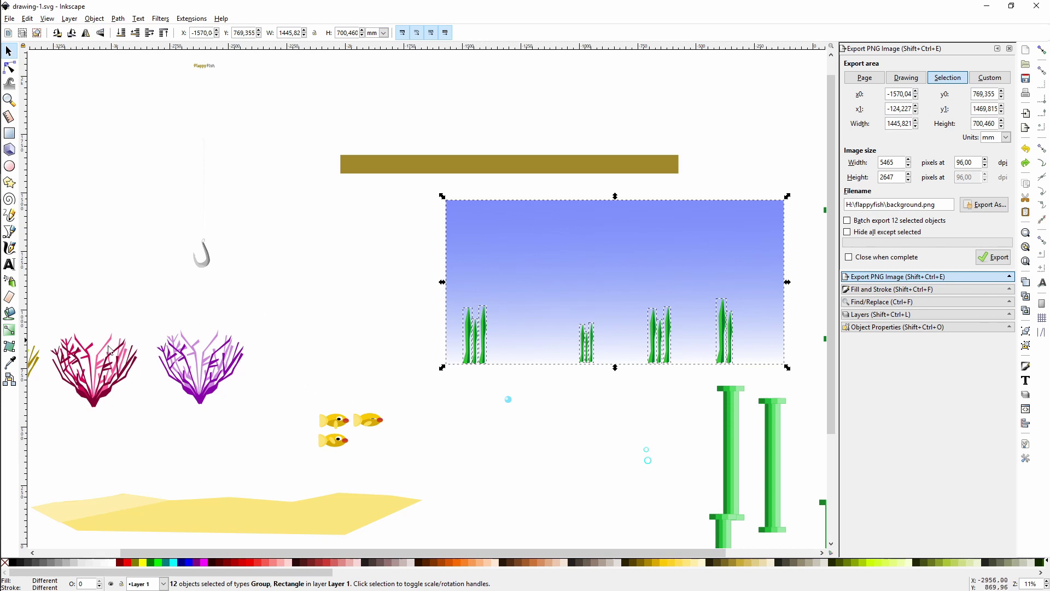
middle_drag(558, 492, 434, 370)
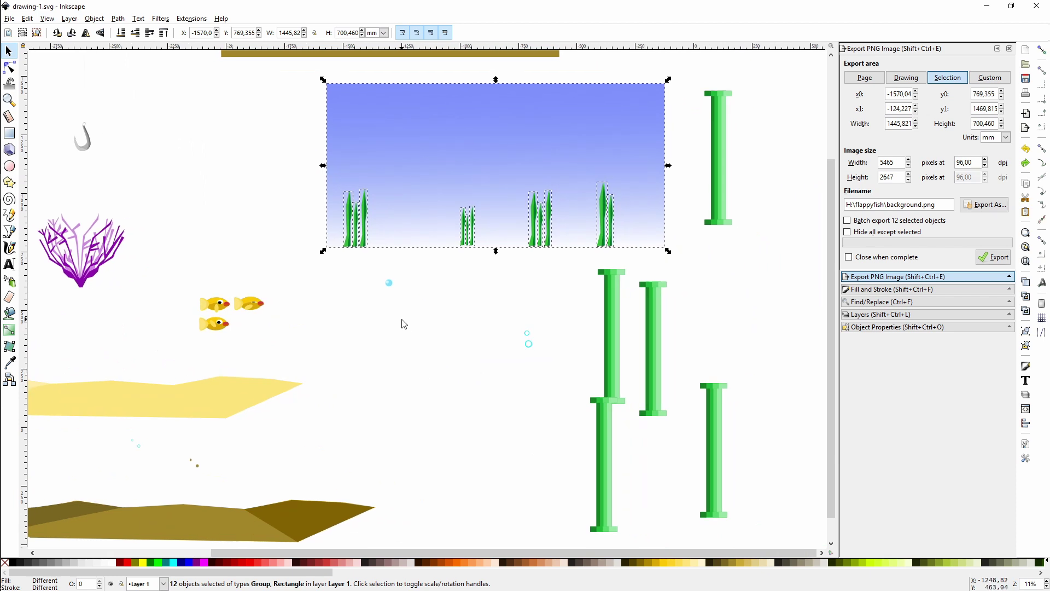
ctrl+scroll(390, 288, up, 2)
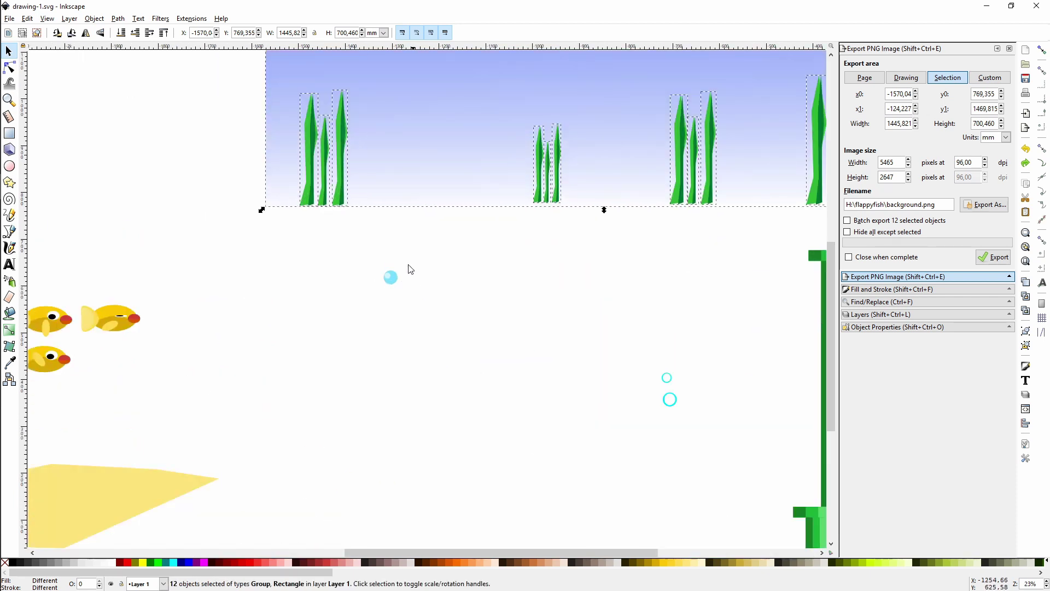
ctrl+scroll(290, 337, down, 3)
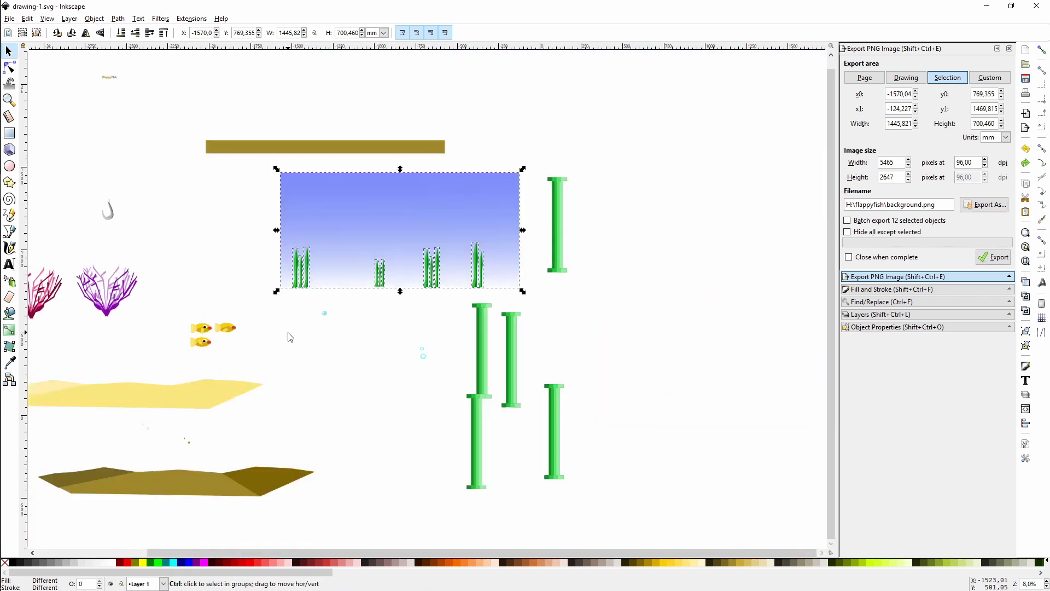
ctrl+scroll(290, 337, down, 2)
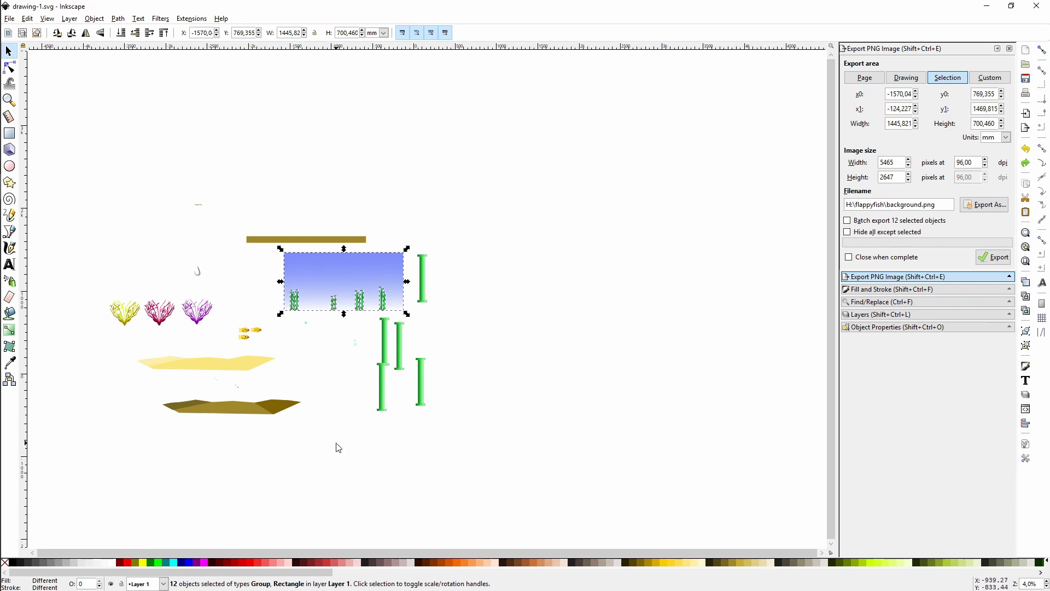
In Project Settings, keep portrait orientation and set the window to 576 by 1024.
click(987, 5)
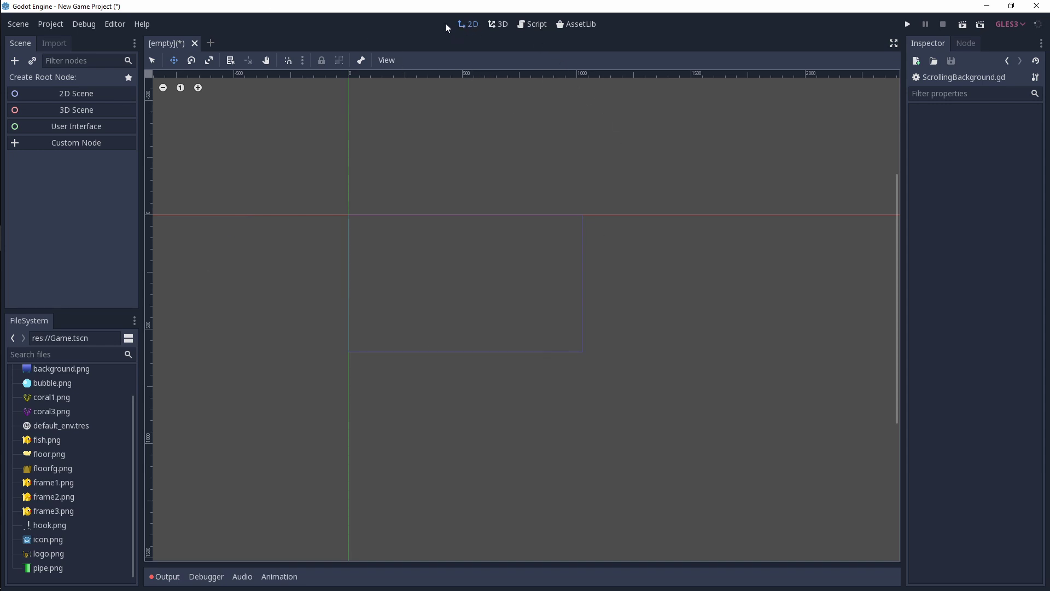
click(41, 24)
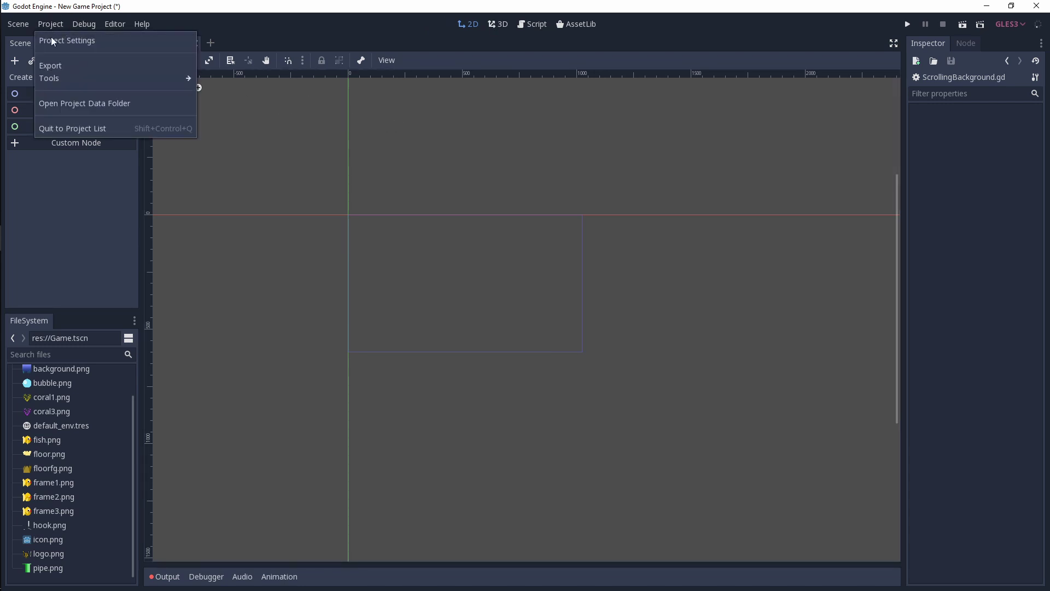
click(53, 41)
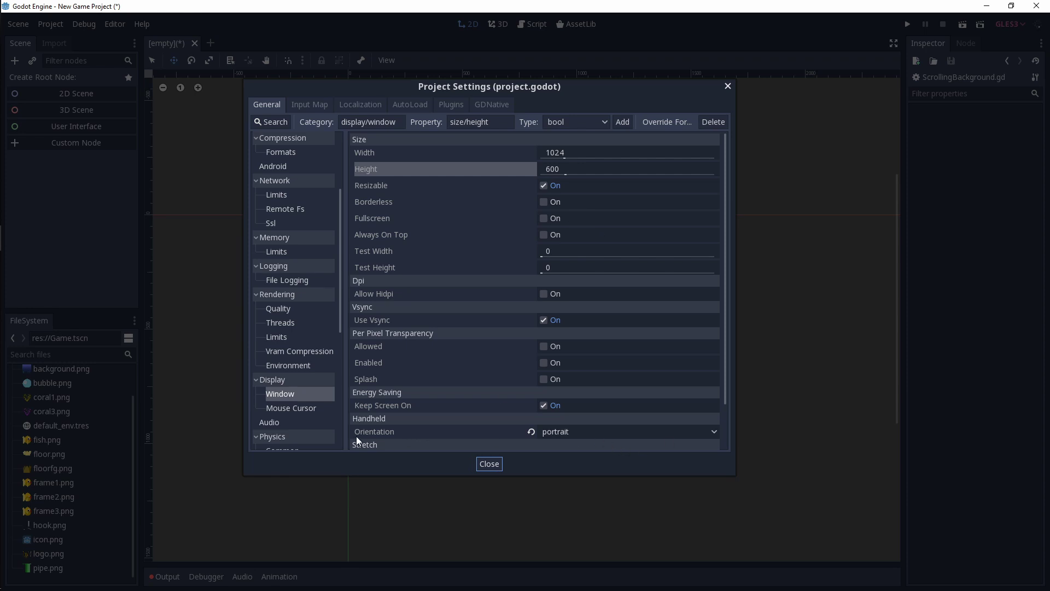
click(568, 433)
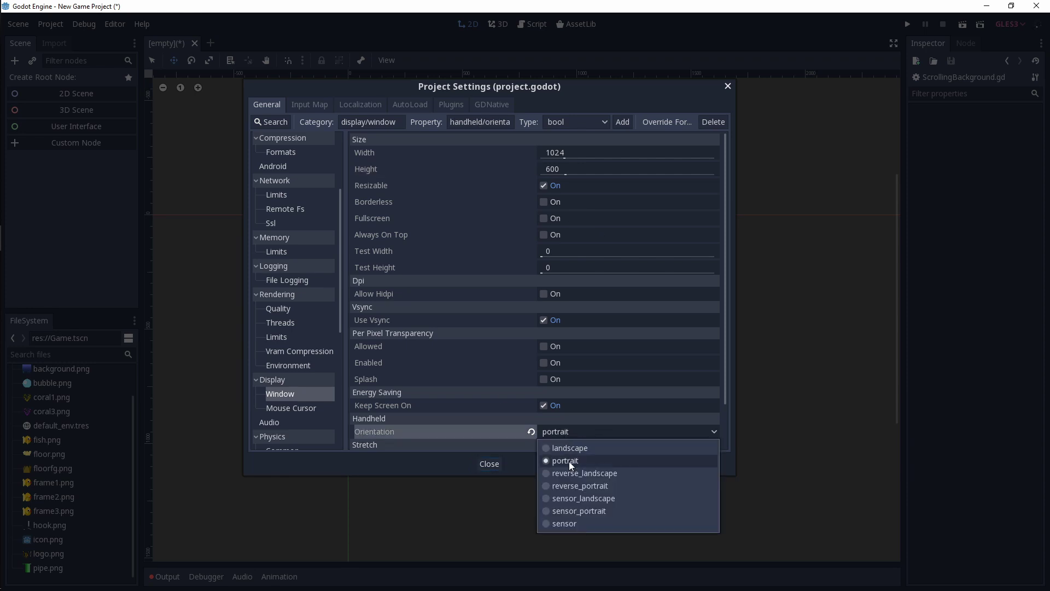
click(569, 461)
click(577, 153)
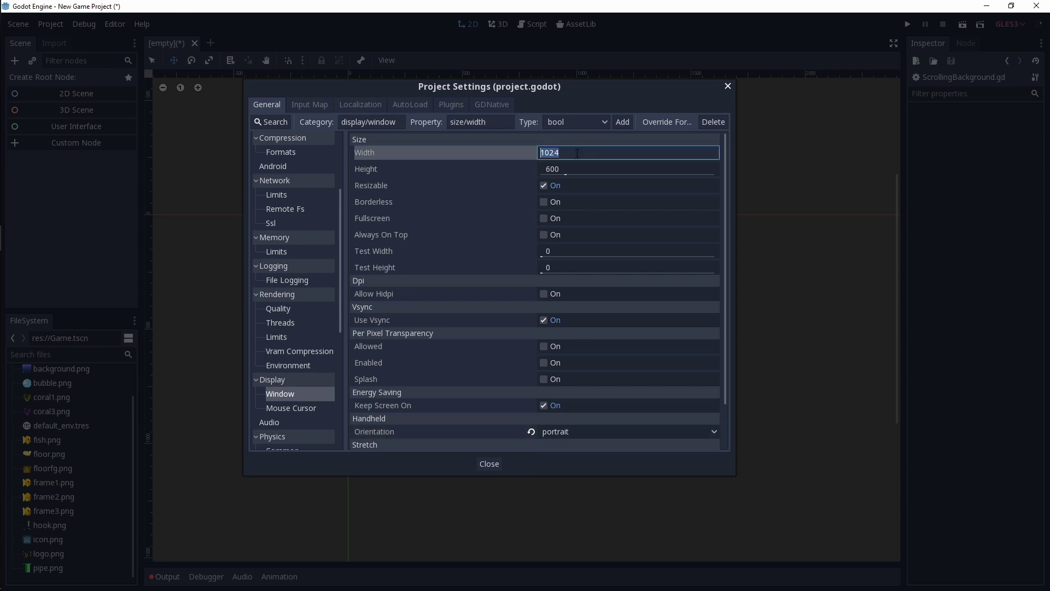
text(576)
key(Tab)
text(1024)
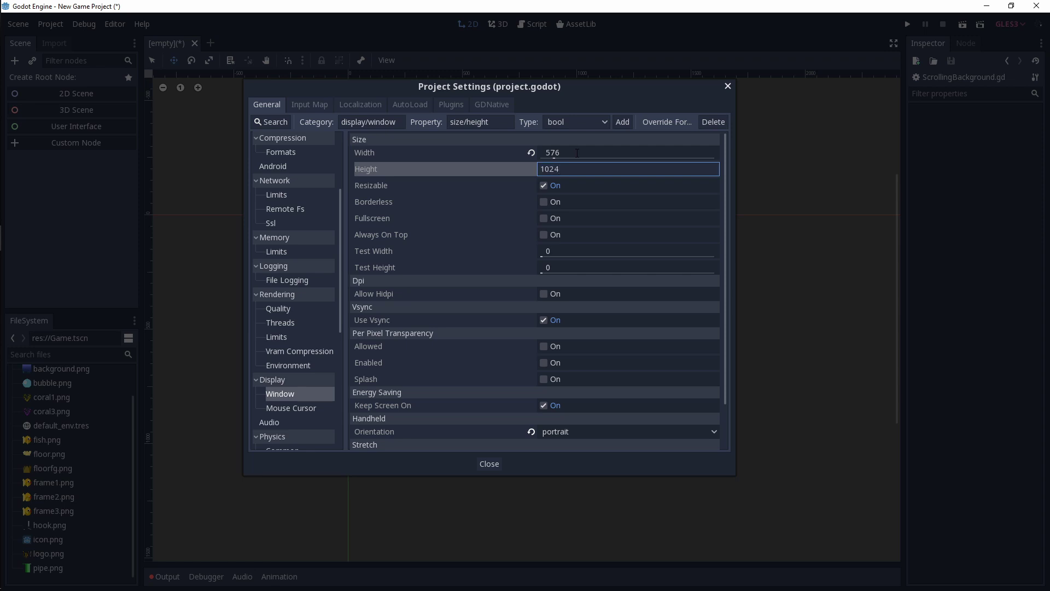
key(Return)
Look over the Rendering Quality settings, then close Project Settings.
click(290, 314)
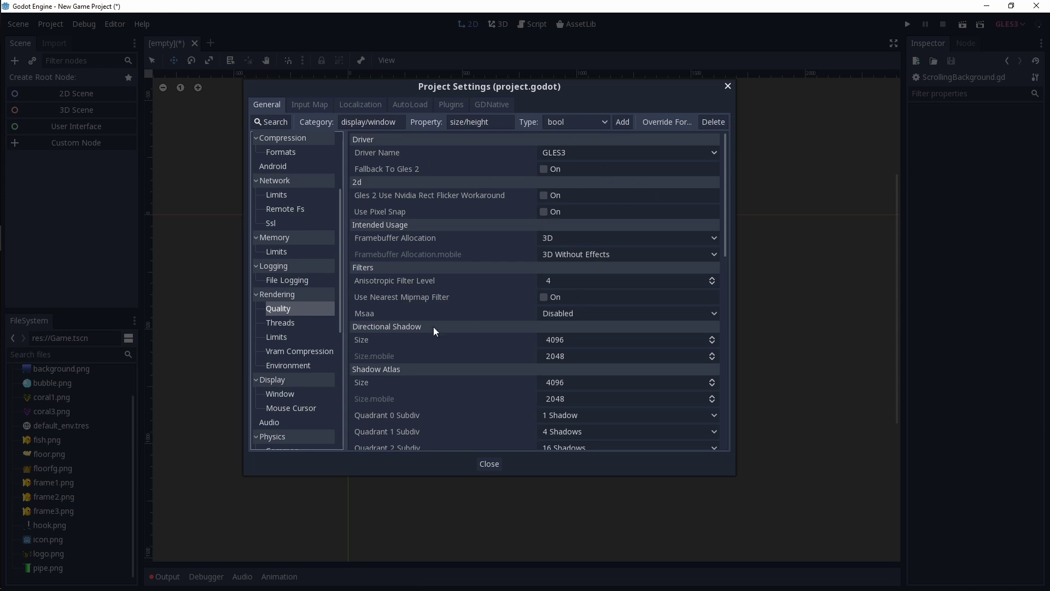
scroll(573, 400, down, 5)
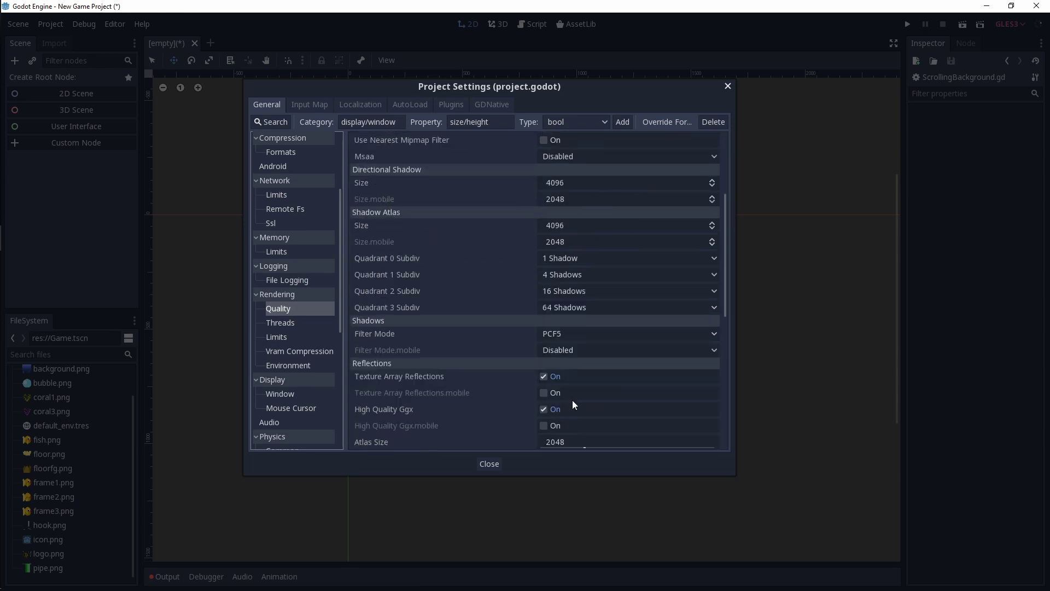
scroll(572, 399, up, 2)
scroll(572, 400, down, 4)
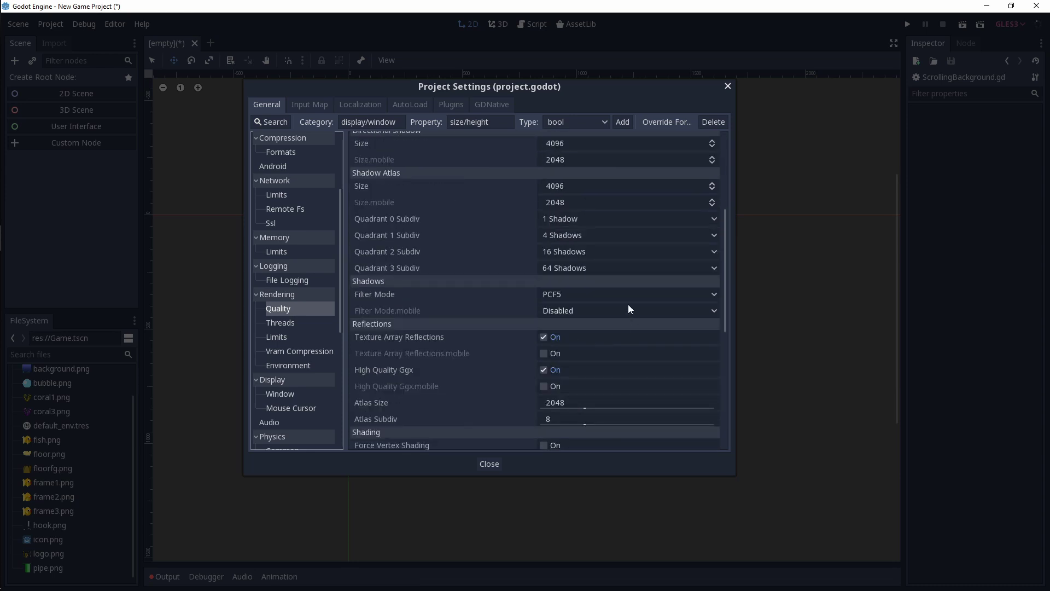
scroll(596, 392, down, 5)
scroll(637, 288, down, 4)
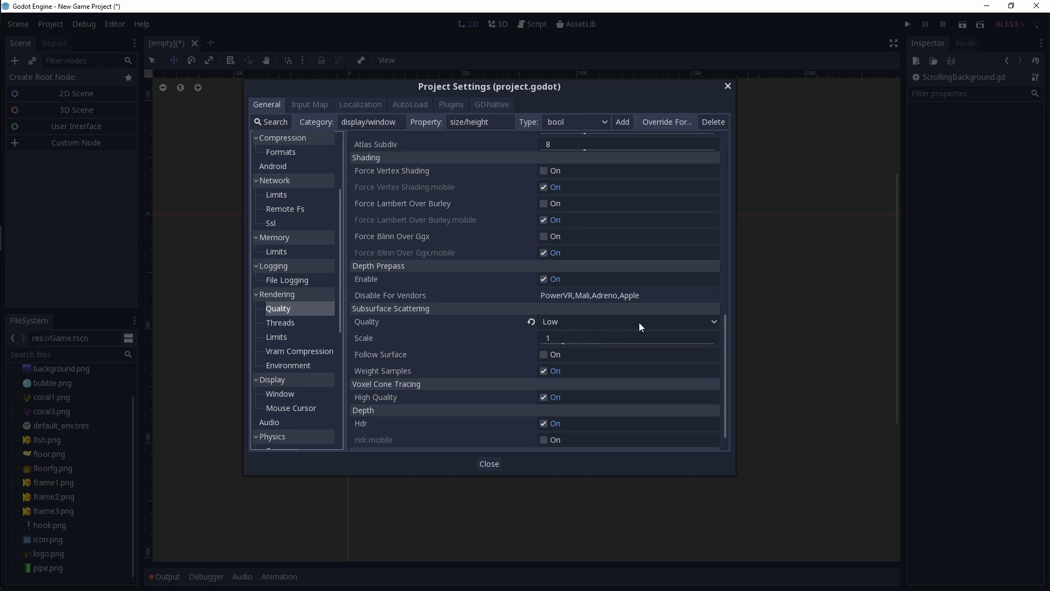
click(490, 464)
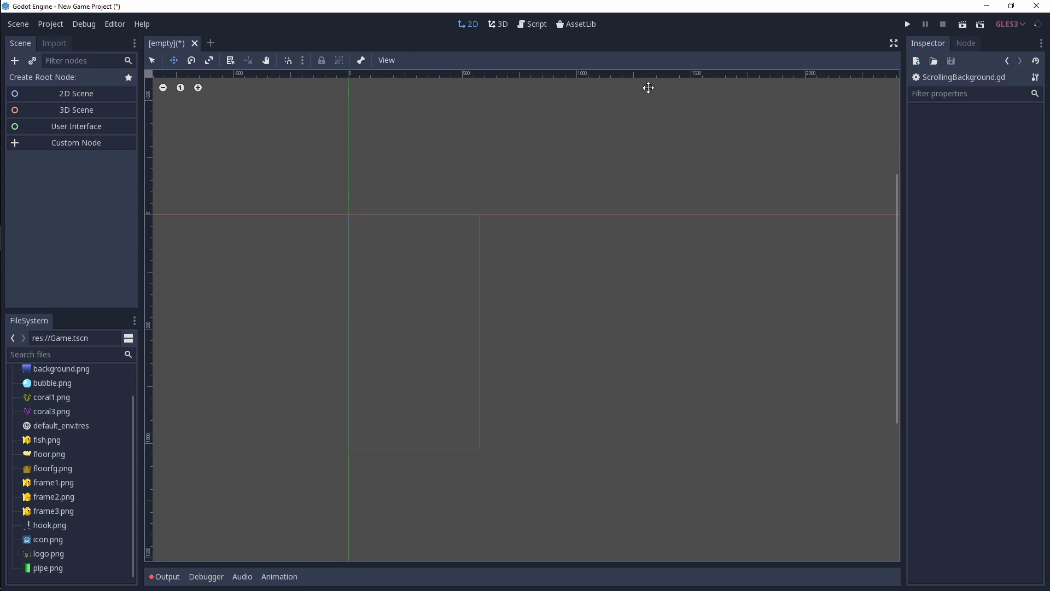
Create a 2D Scene root node and rename it from Node2D to Game.
click(64, 97)
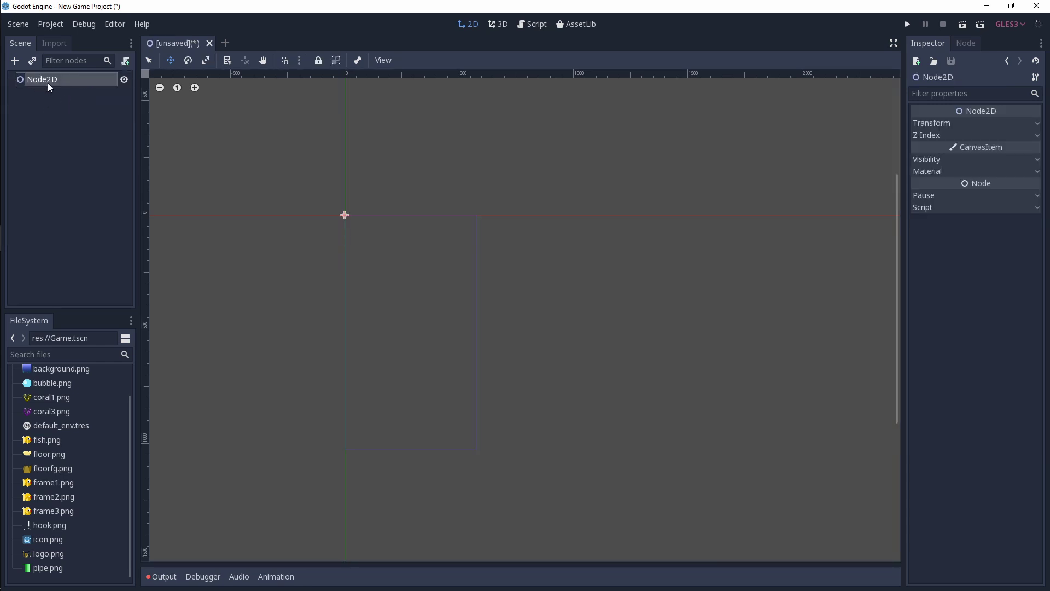
right_click(48, 84)
click(71, 152)
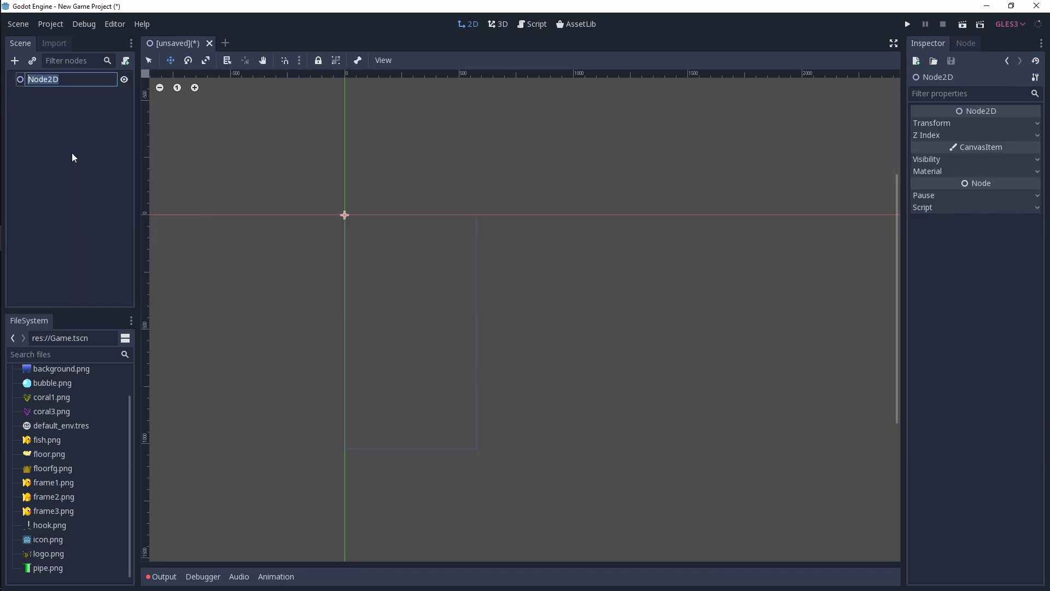
text(Game)
key(Return)
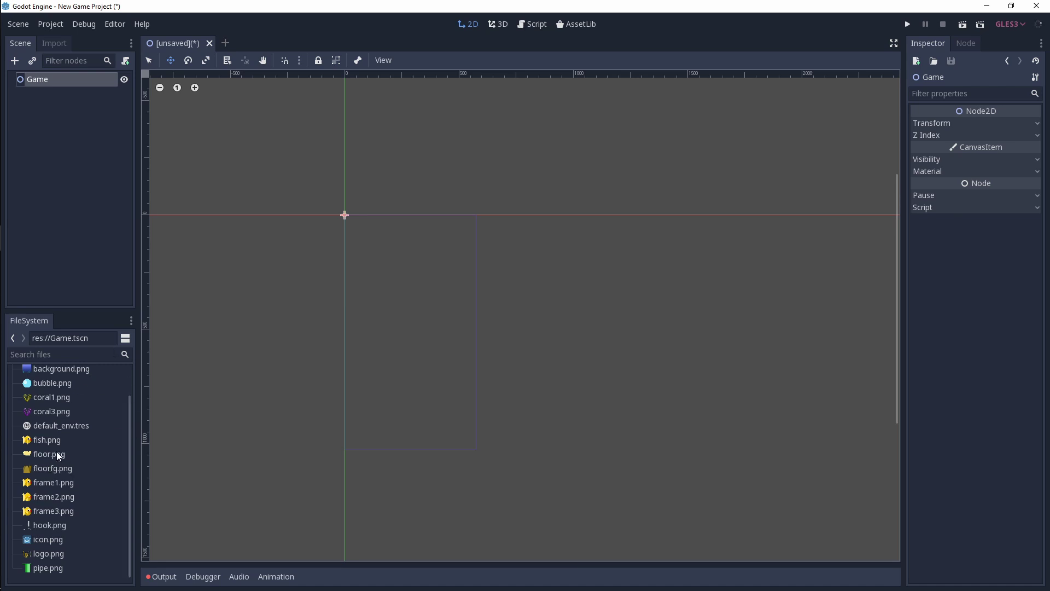
Drop the floor and floorfg images into the scene as Sprite nodes.
drag(54, 454, 421, 443)
click(524, 375)
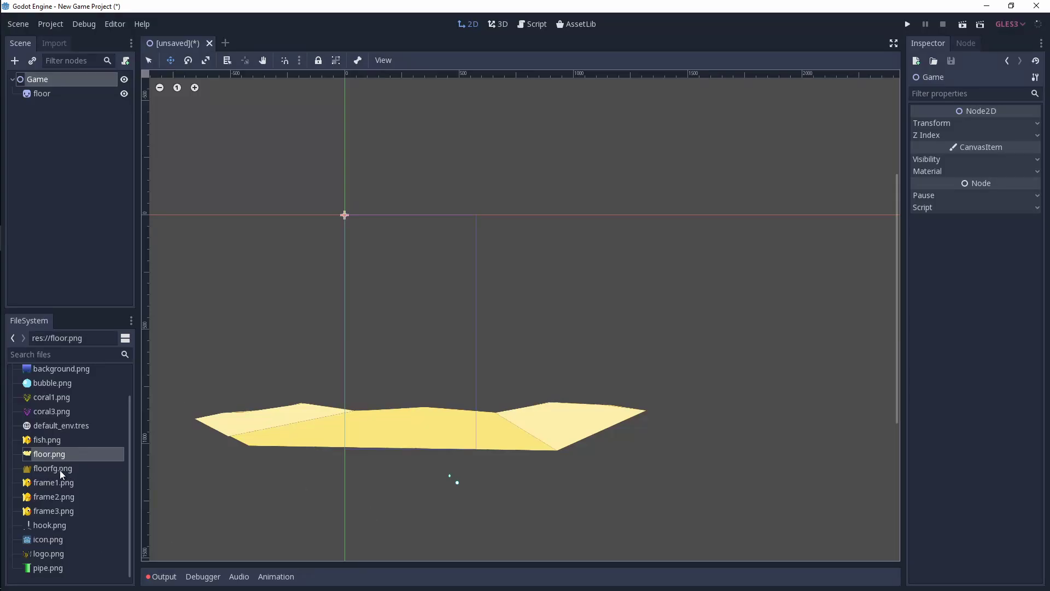
drag(60, 471, 428, 432)
click(524, 375)
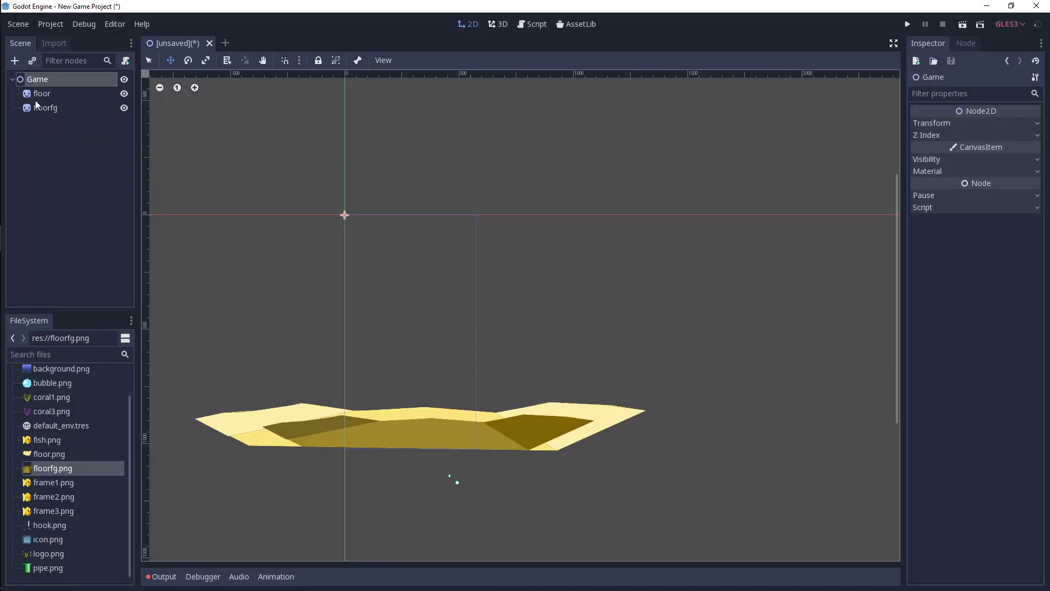
scroll(426, 452, up, 5)
scroll(461, 493, up, 2)
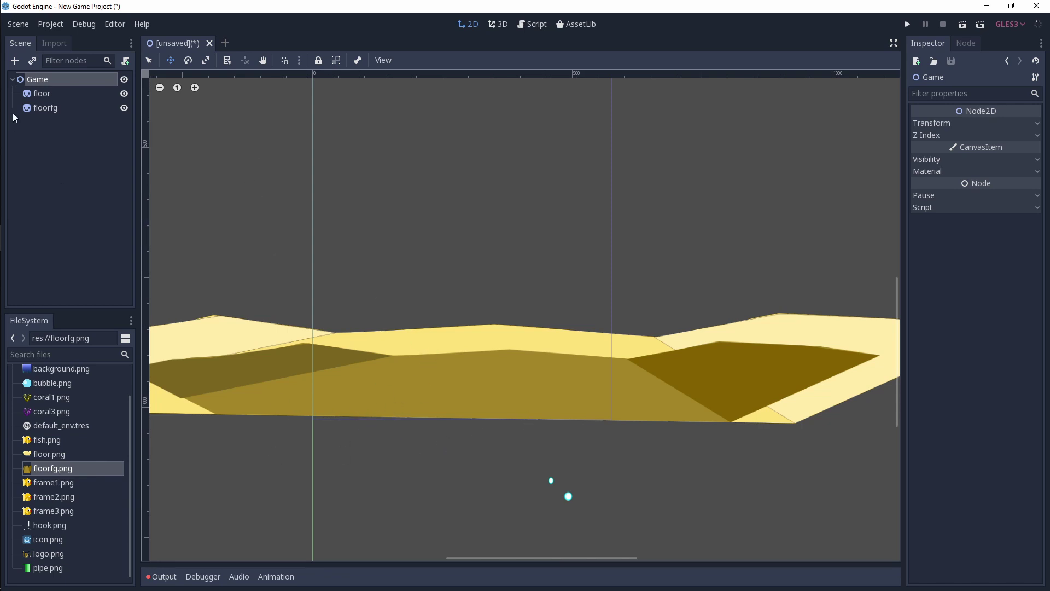
Nudge the floor sprite slightly down, view the scene origin, and deselect floorfg.
click(38, 94)
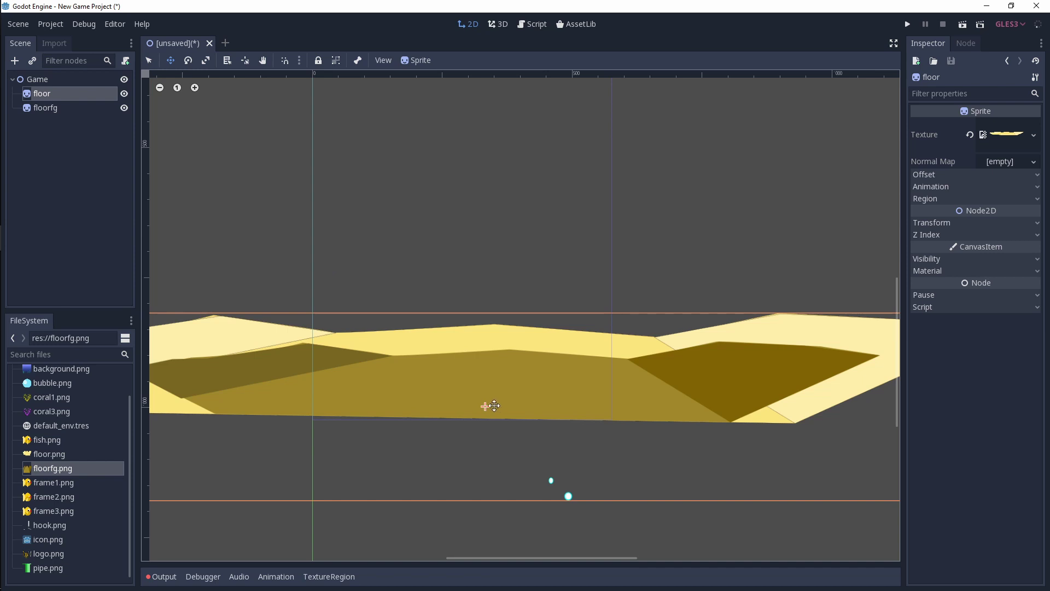
drag(493, 406, 508, 392)
click(46, 108)
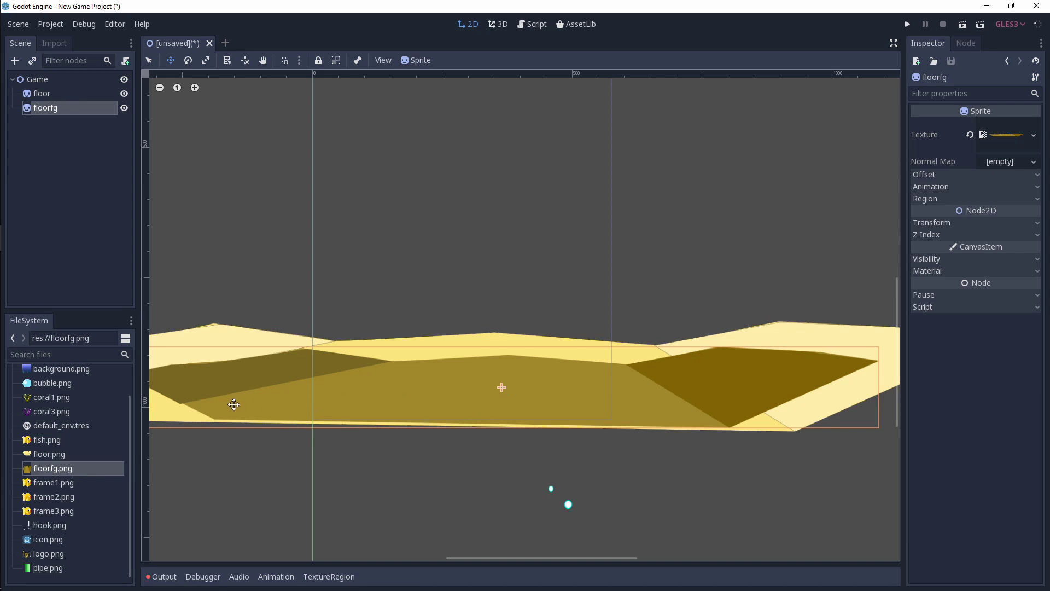
scroll(352, 203, down, 5)
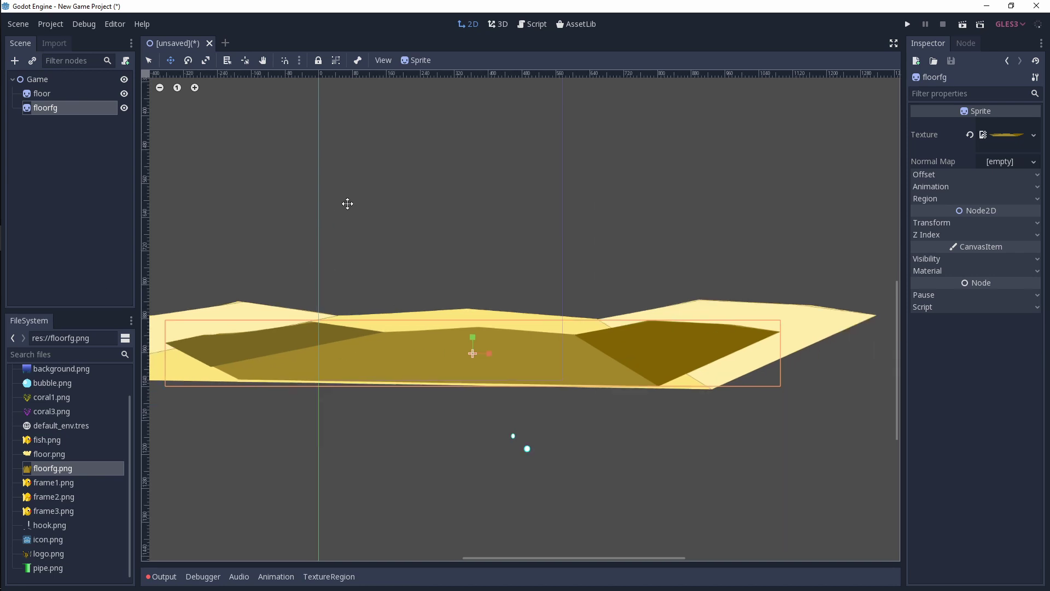
scroll(347, 203, down, 4)
scroll(484, 369, up, 1)
middle_drag(484, 377, 475, 455)
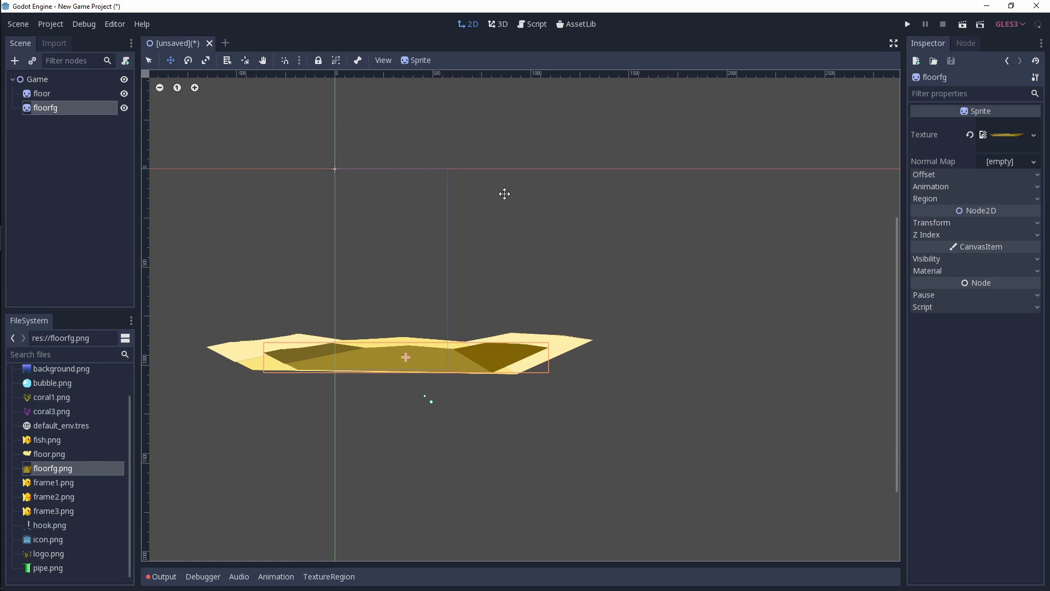
click(78, 184)
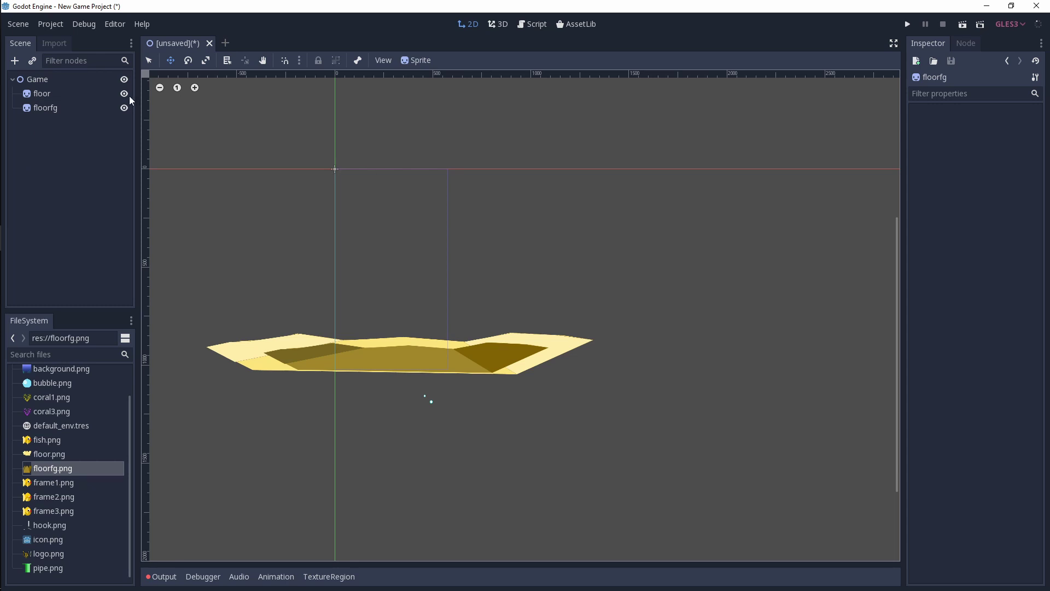
Add a TextureRect child node under the Game root via Add Child Node.
click(42, 80)
right_click(41, 78)
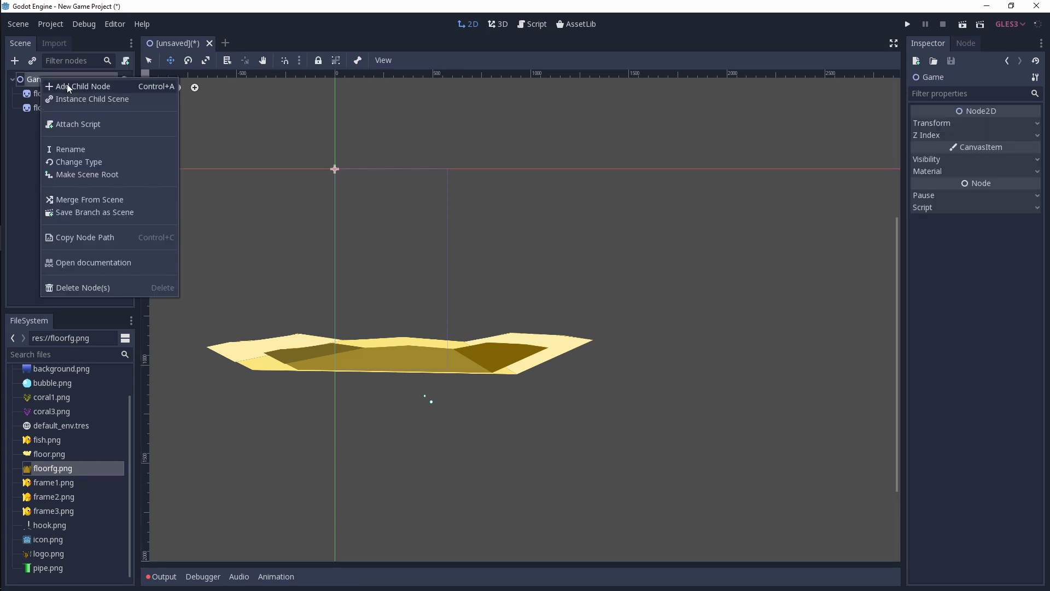
click(94, 85)
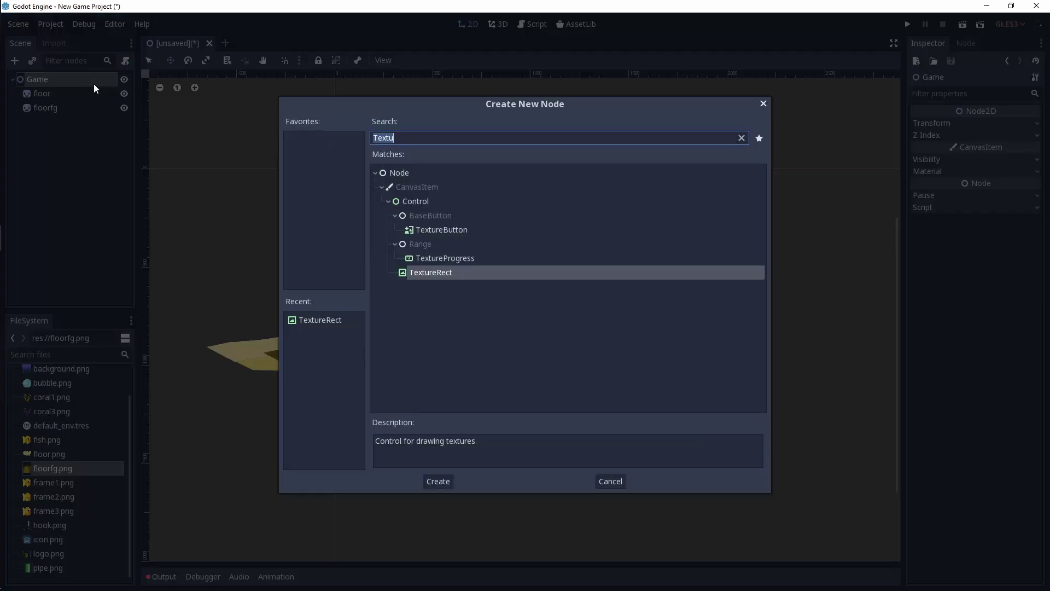
double_click(434, 272)
right_click(85, 122)
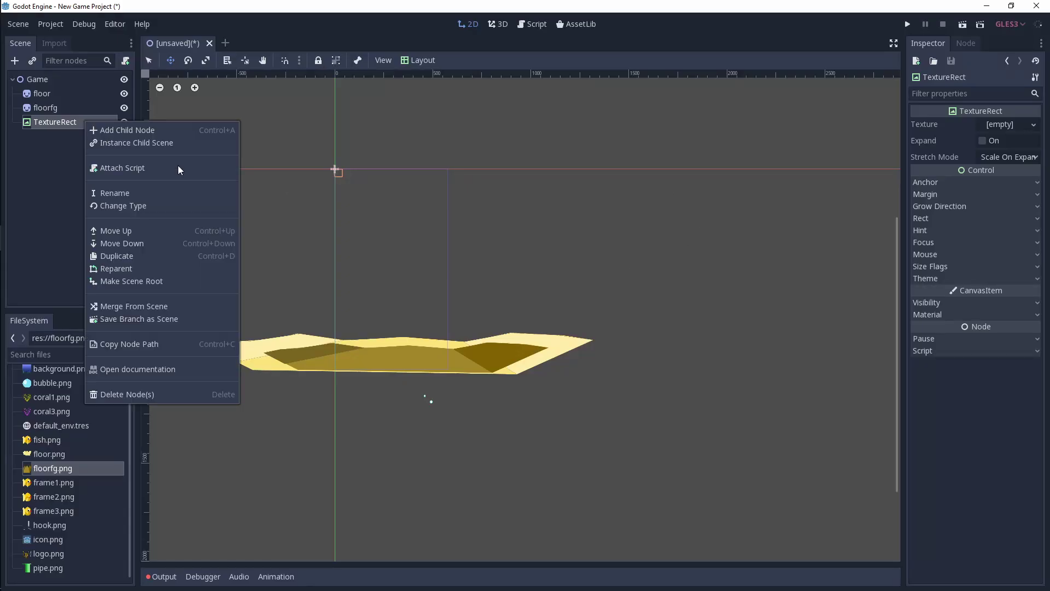
Rename the TextureRect node to ScrollingBackground.
click(123, 195)
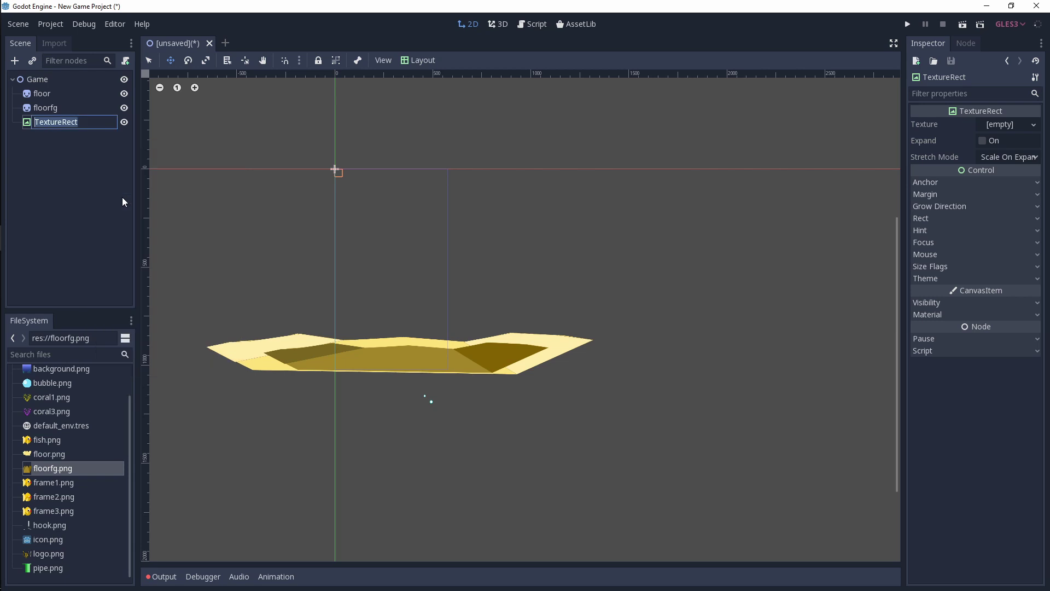
text(ScrollingBackground)
key(Return)
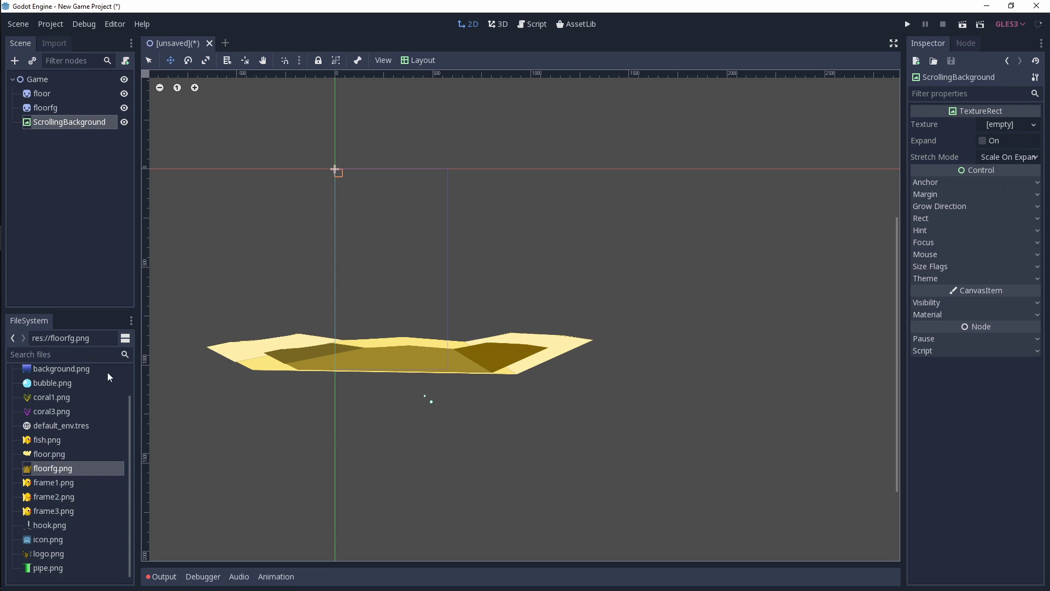
Assign background.png as its texture and scale the rect up slightly.
drag(76, 366, 1006, 146)
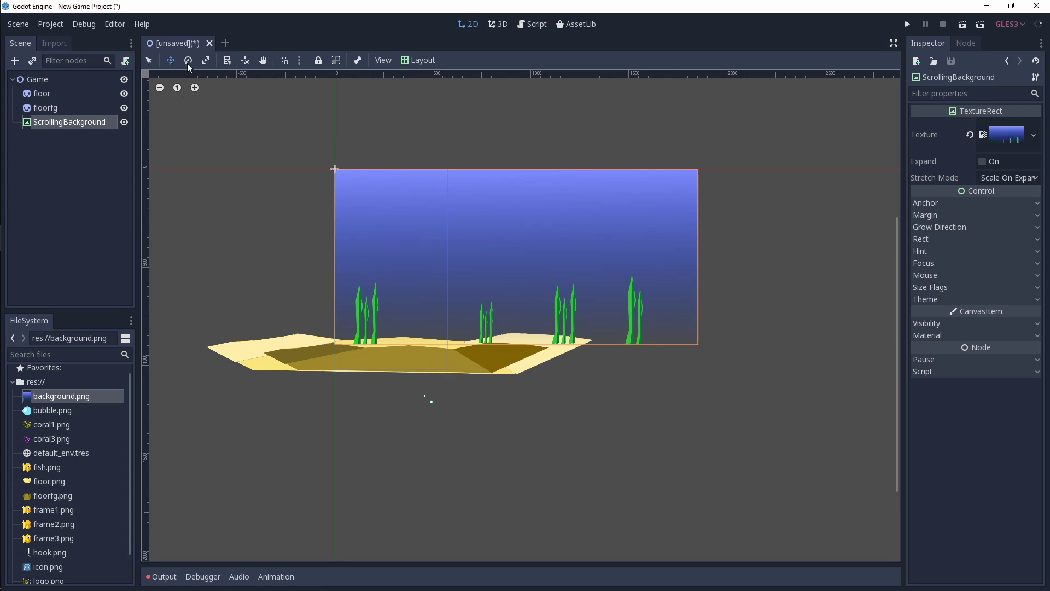
click(206, 61)
drag(694, 342, 732, 362)
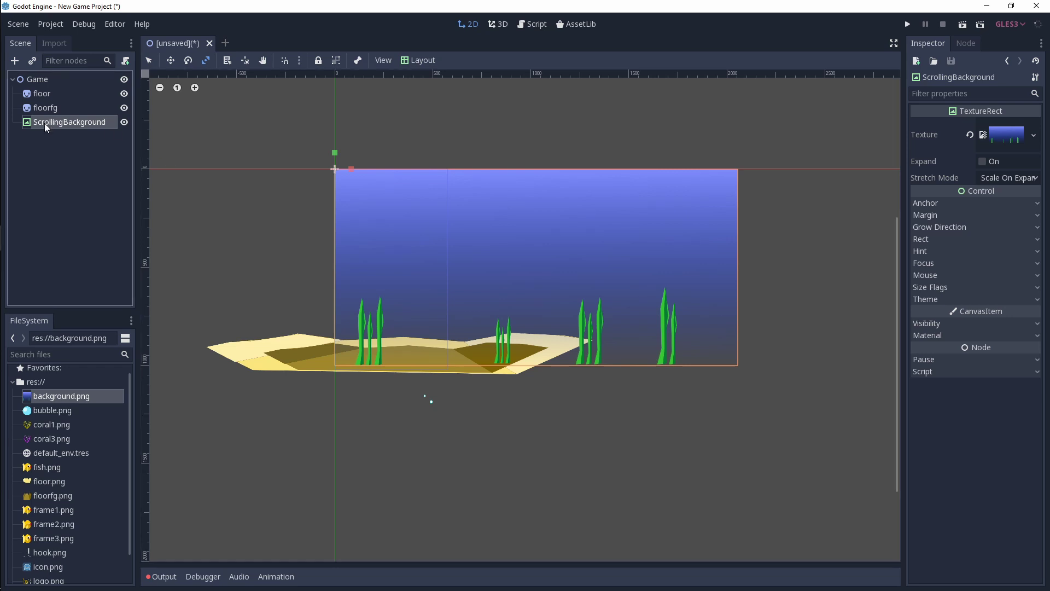
Under CanvasItem > Material, create a New ShaderMaterial with a New Shader and edit it.
click(1038, 336)
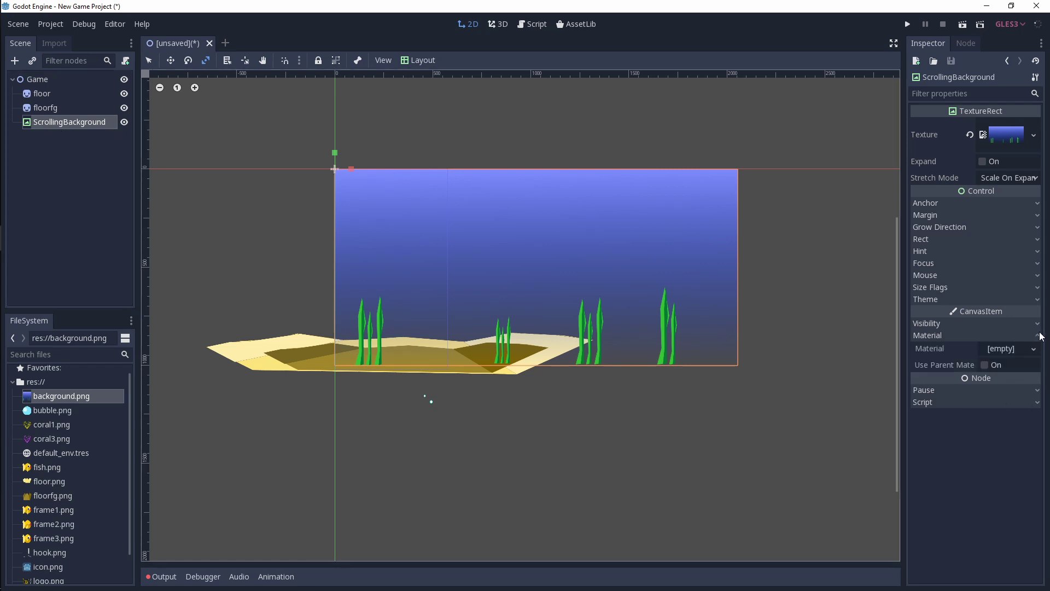
click(1014, 350)
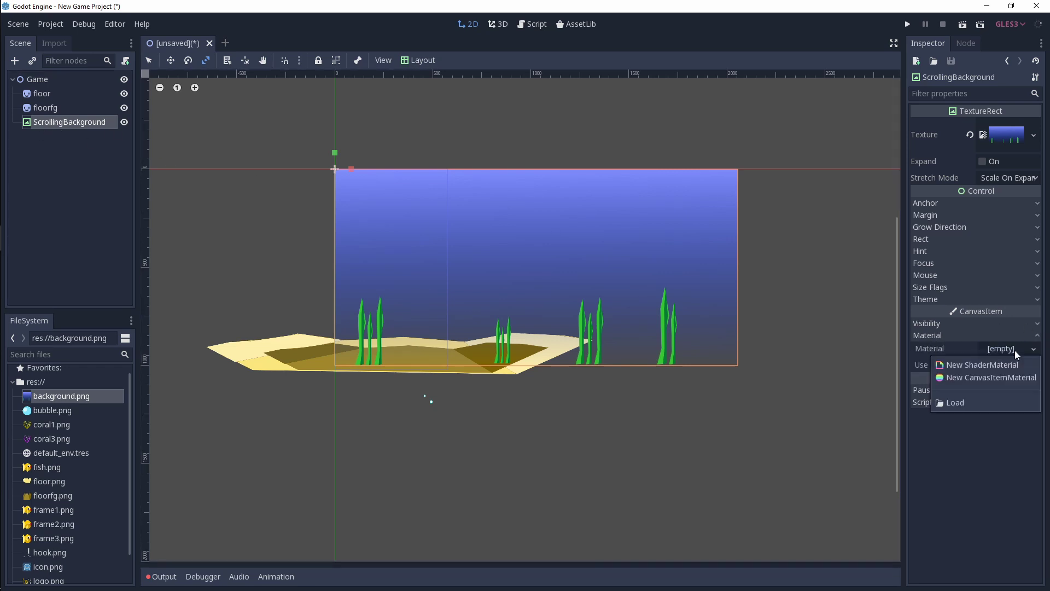
click(993, 363)
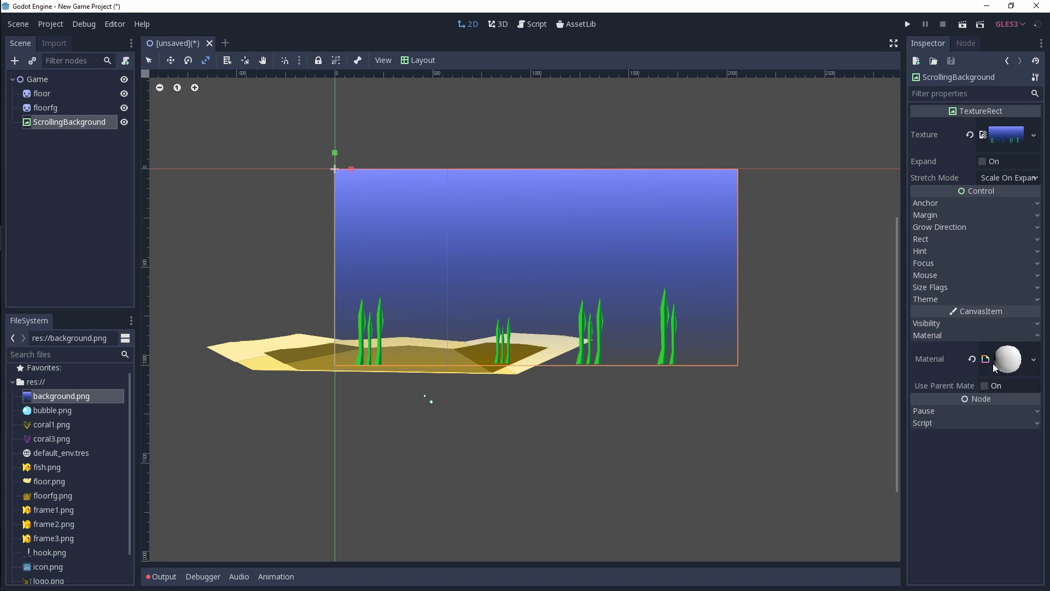
click(1006, 361)
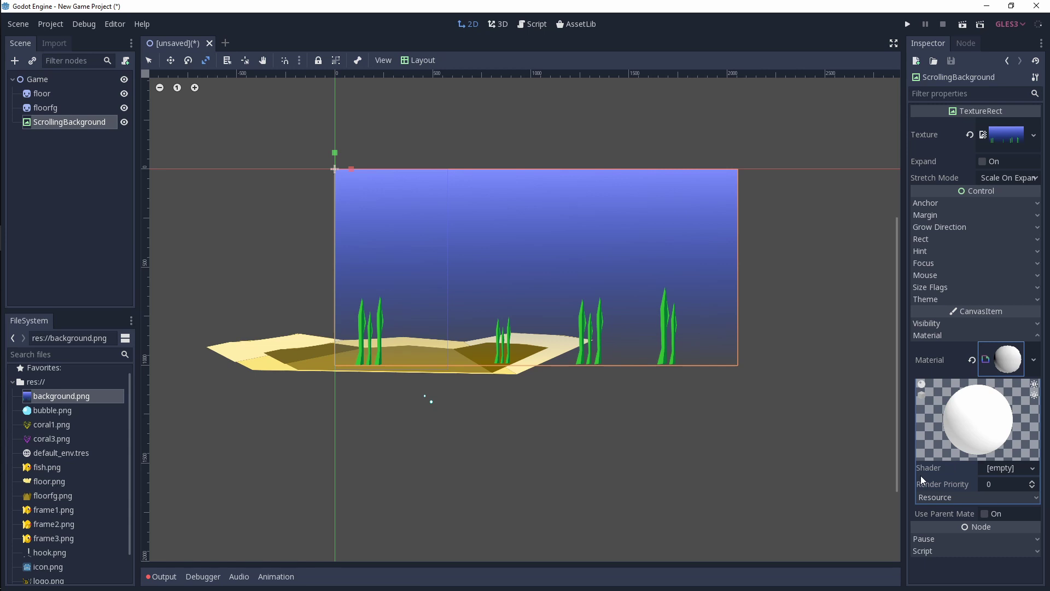
click(1016, 465)
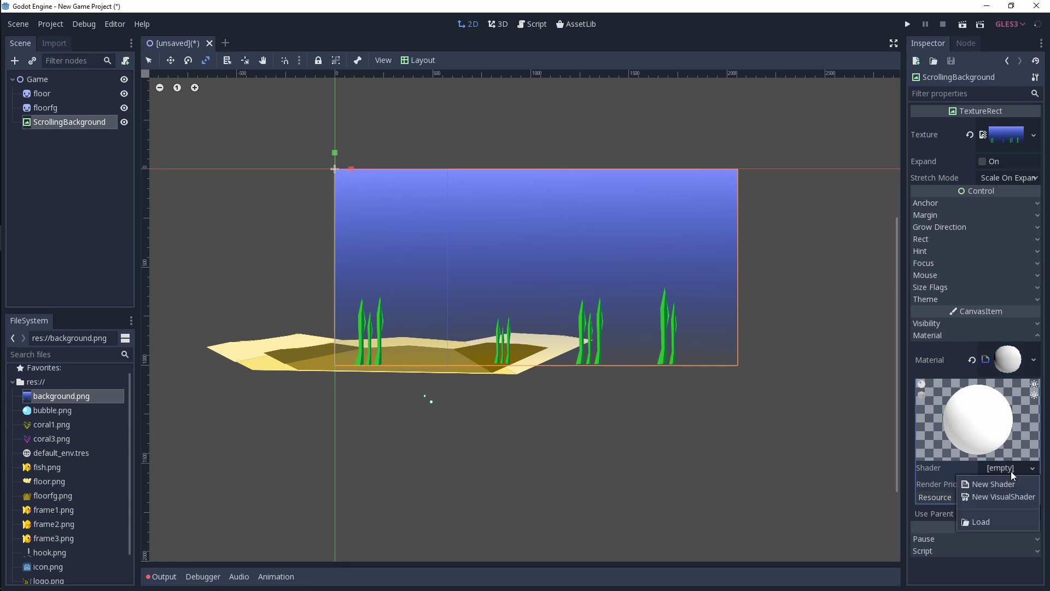
click(1001, 484)
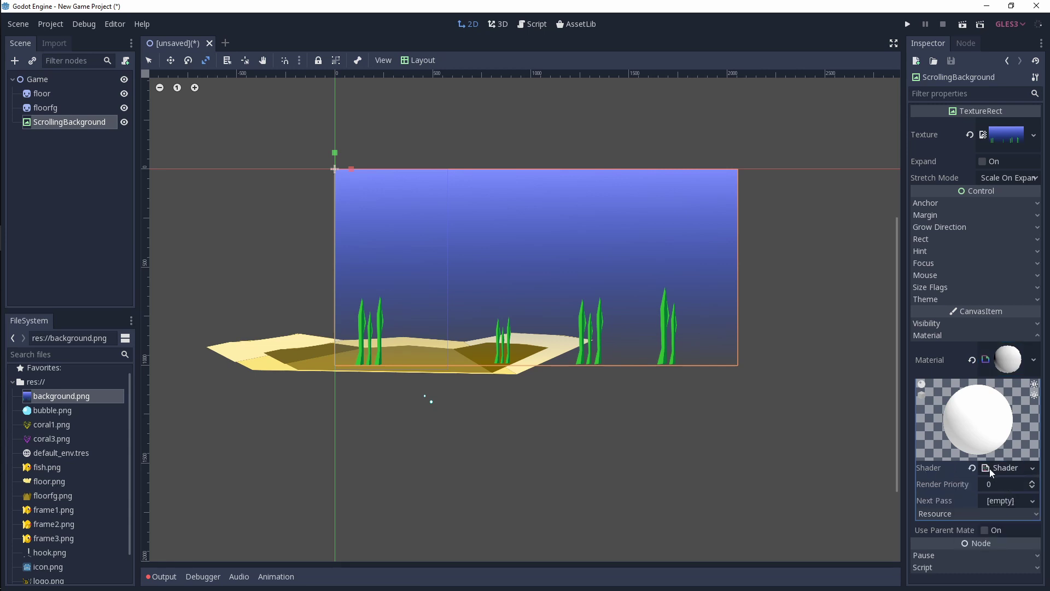
click(991, 469)
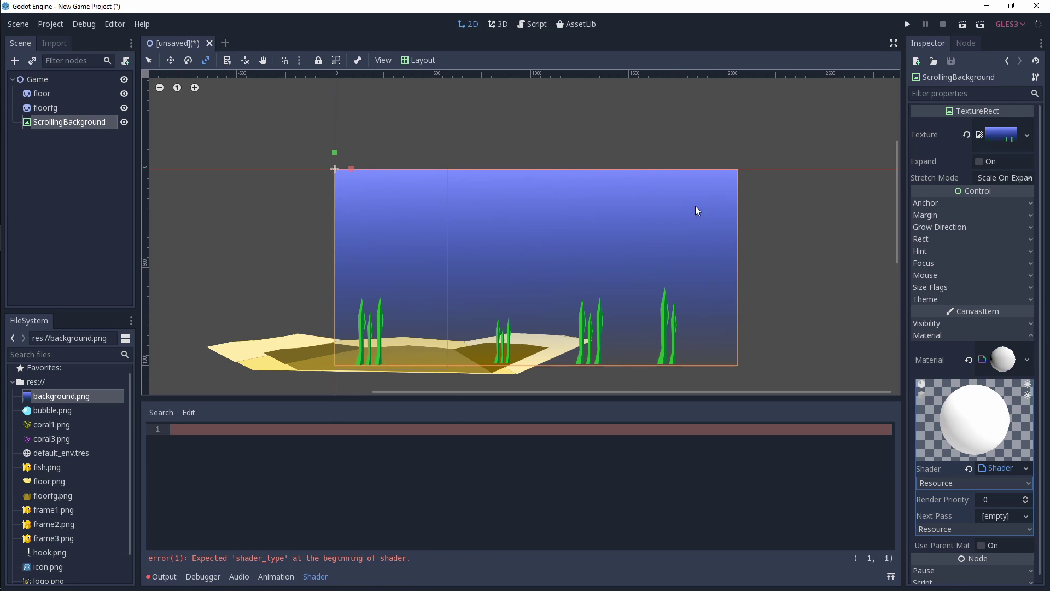
Write 'shader_type canvas_item;' and 'uniform float scroll_speed;' at the top of the shader.
click(294, 428)
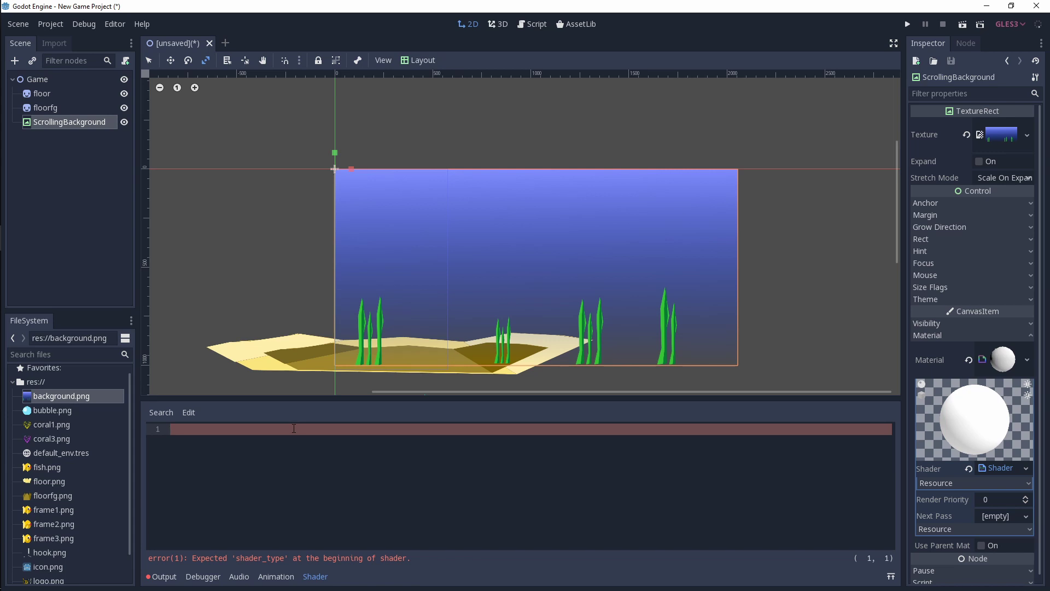
text(shader_type canvas_item;)
key(Return)
key(Return)
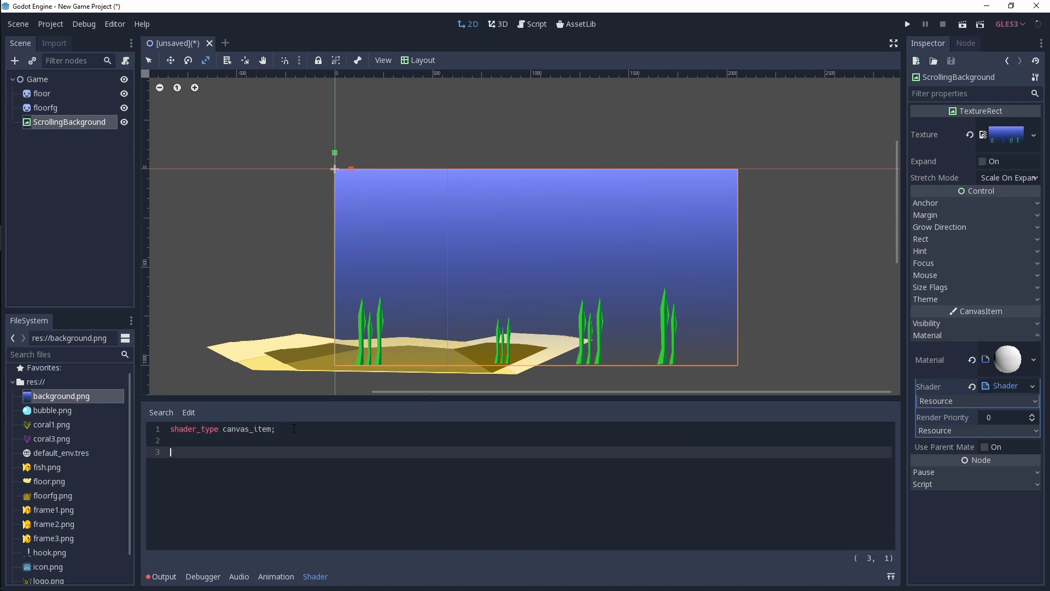
text(uniform float scroll_speed;)
key(Return)
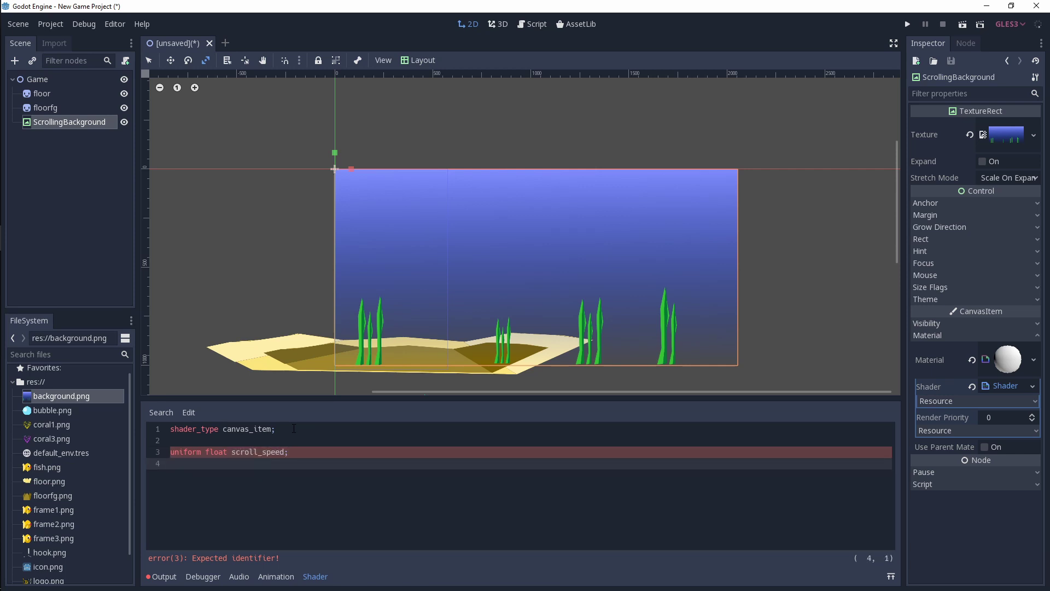
key(Up)
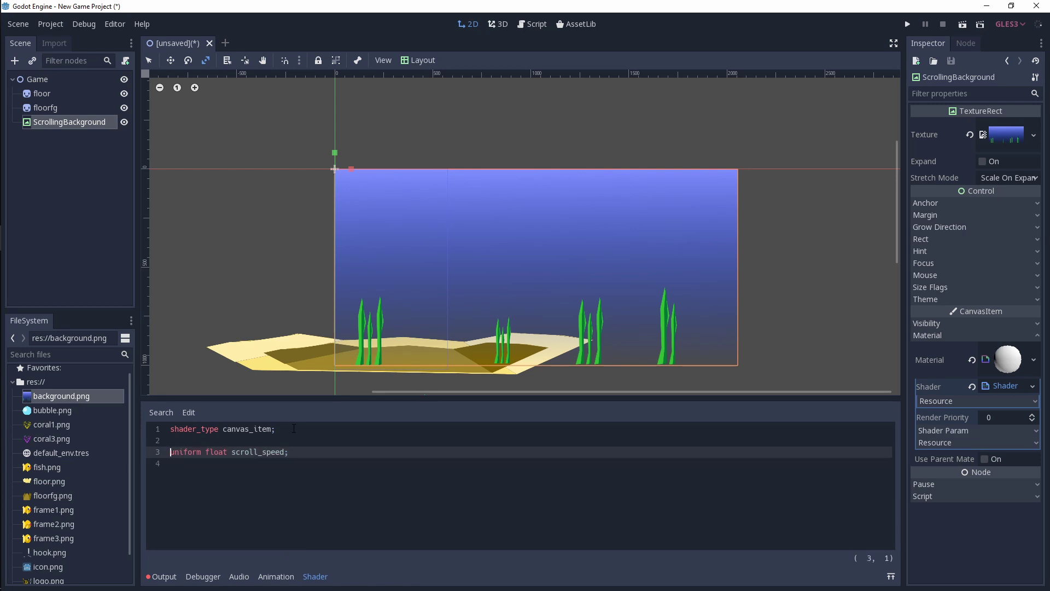
key(Down)
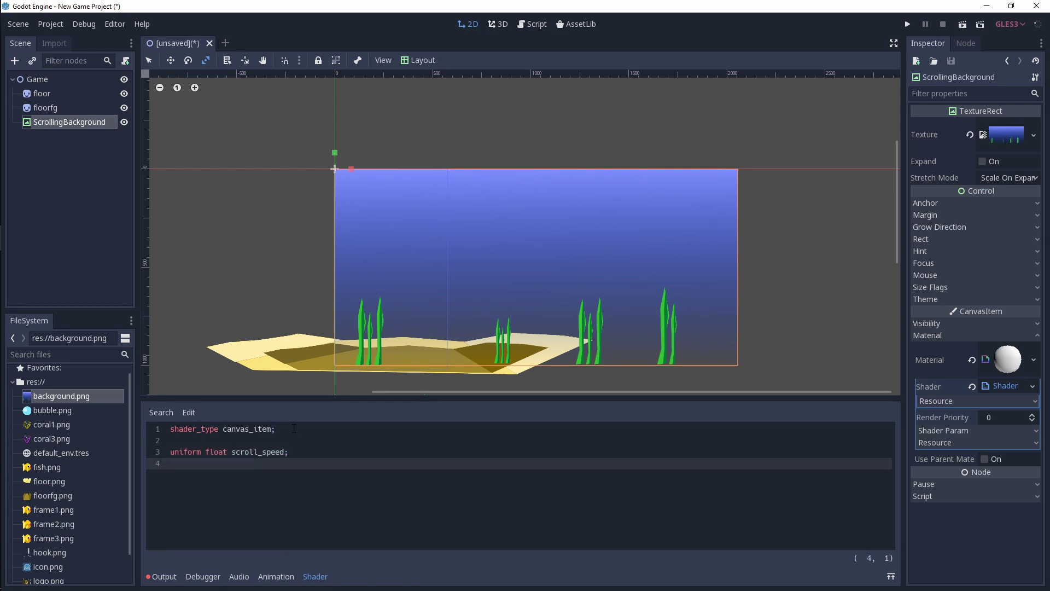
Add fragment() with 'vec2 scrollinguv = UV' and 'scrollinguv.x += TIME * scroll_speed;'.
key(Return)
text(void fra)
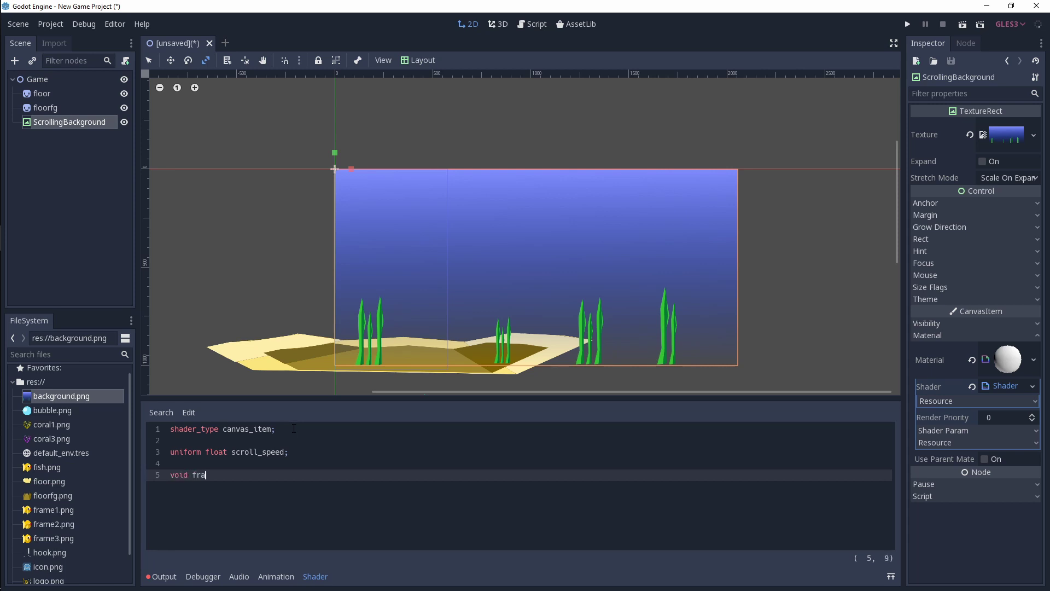
key(BackSpace)
text(agment() {)
key(Return)
key(Return)
text(})
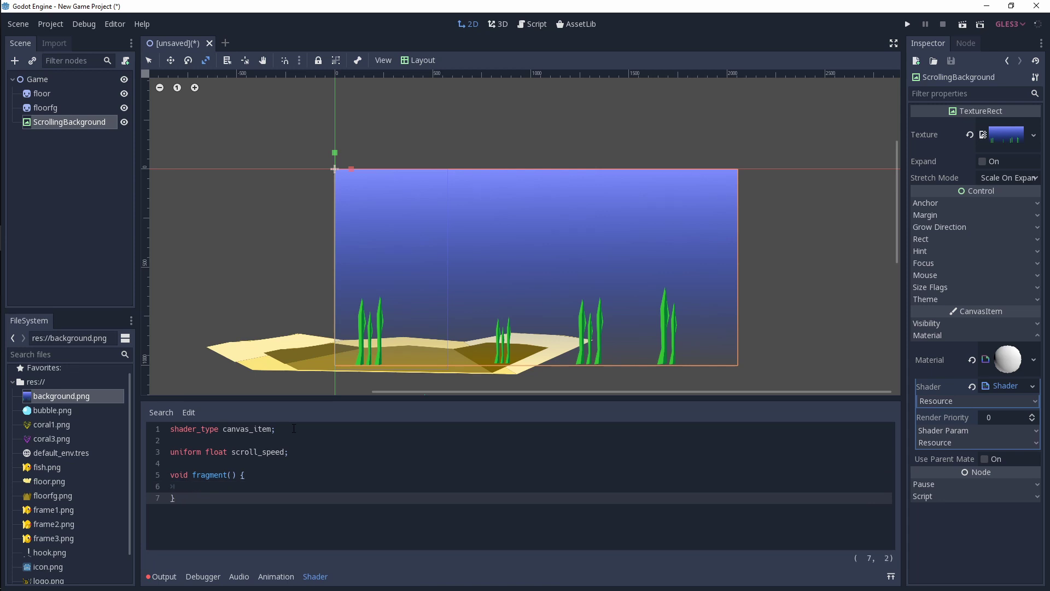
key(Up)
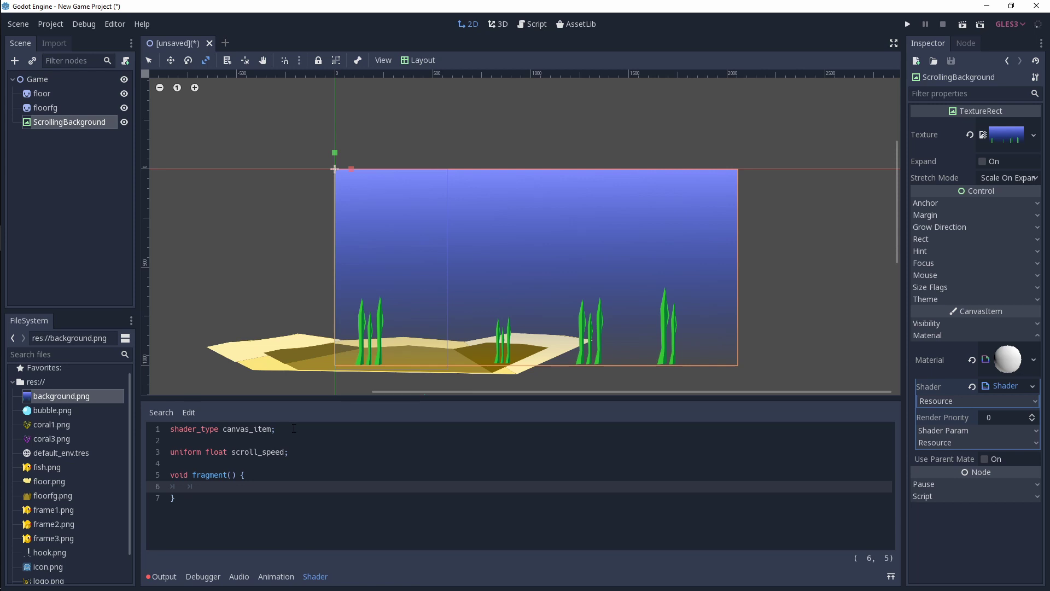
text(vec2 scrollinguv = UV;)
key(Return)
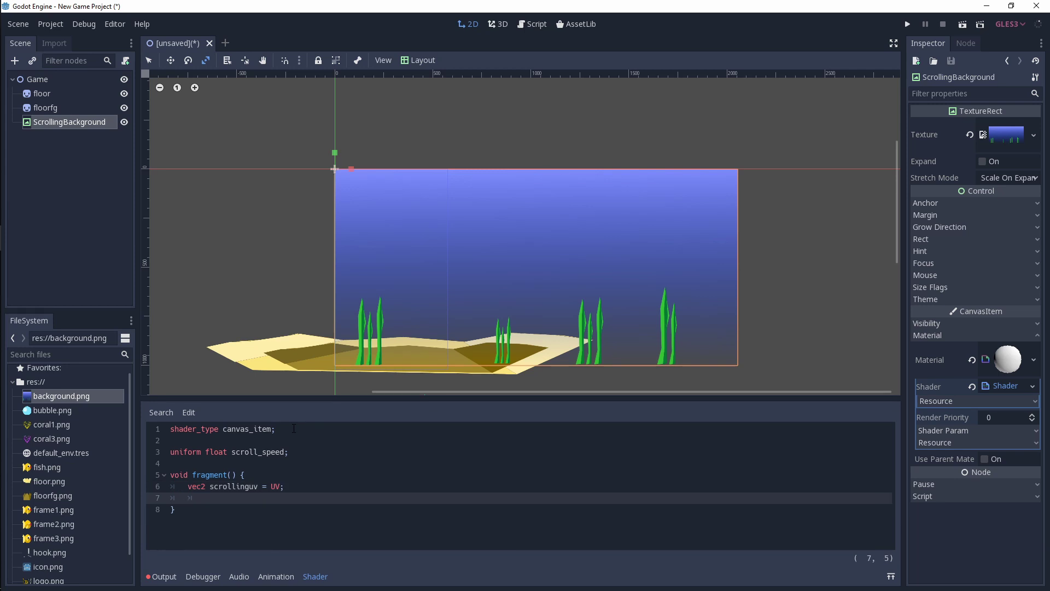
text(scrollinguv.x += TIME * scroll_)
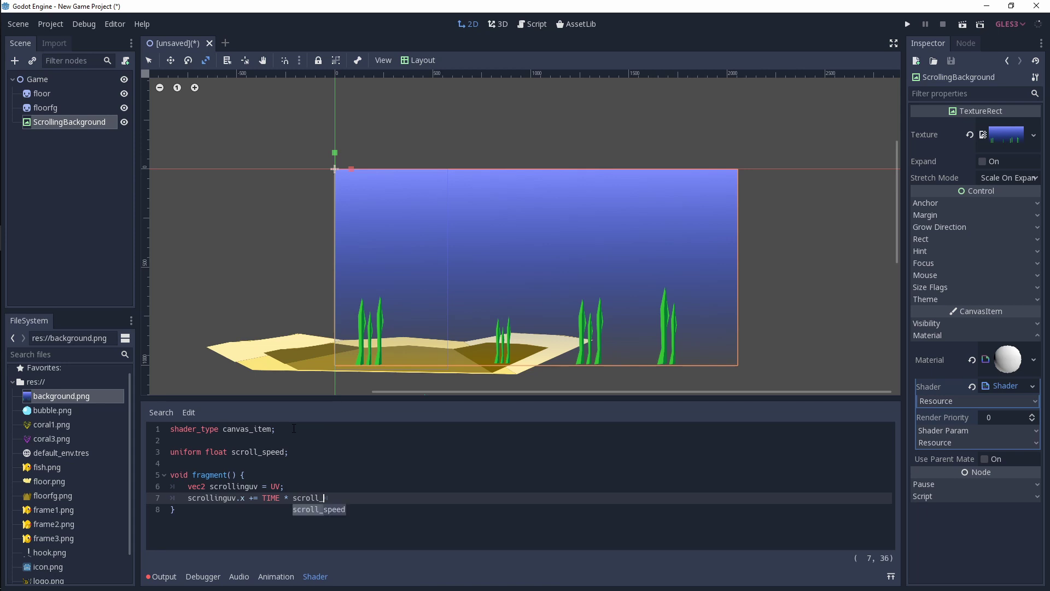
text(speed;)
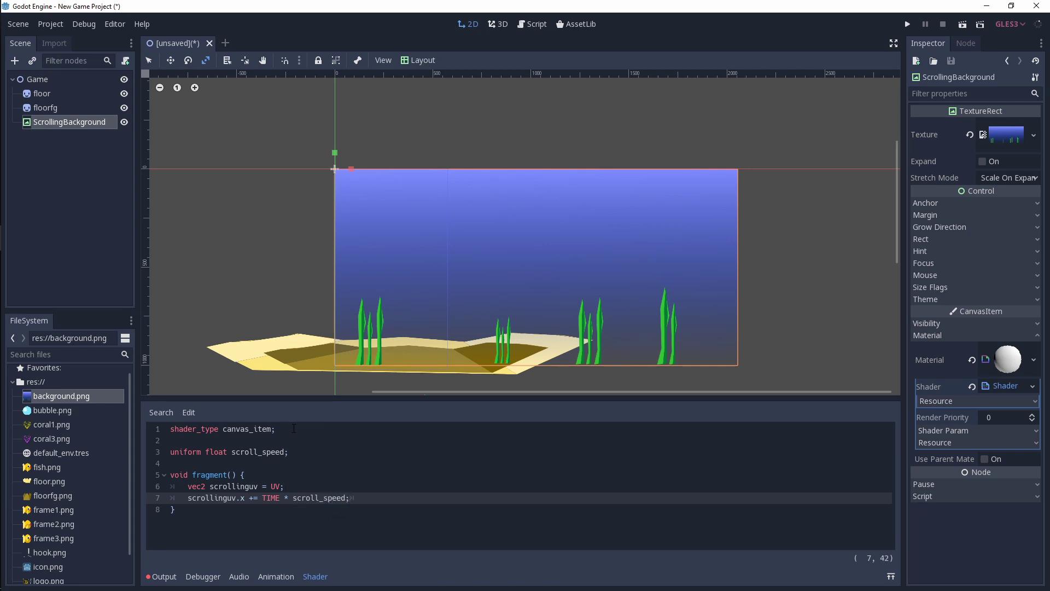
Add 'vec4 col = texture(TEXTURE, scrollinguv);' and 'COLOR = col;', then save with Ctrl+S.
key(Return)
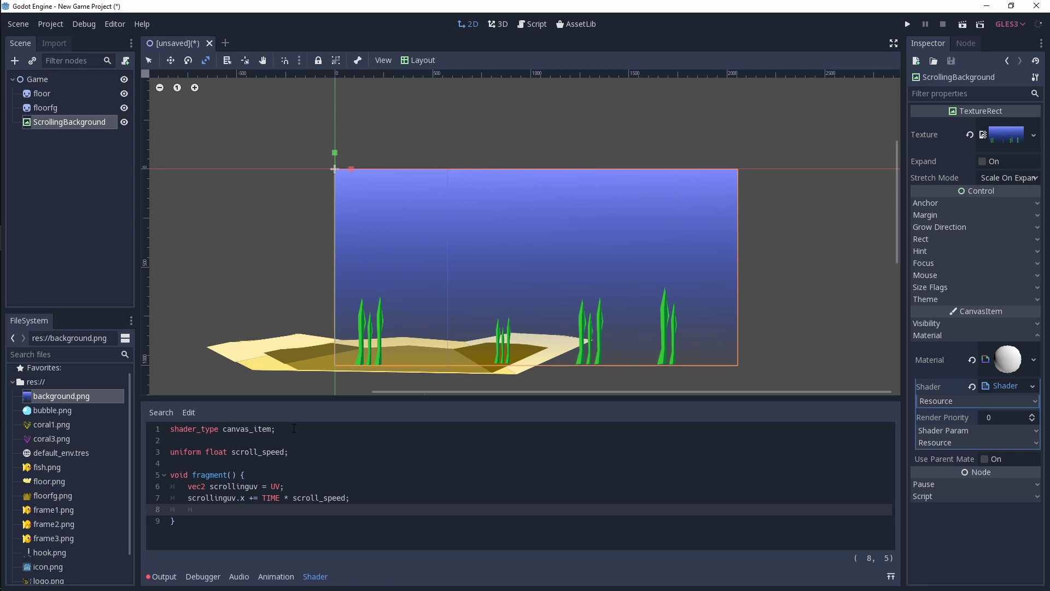
text(vect)
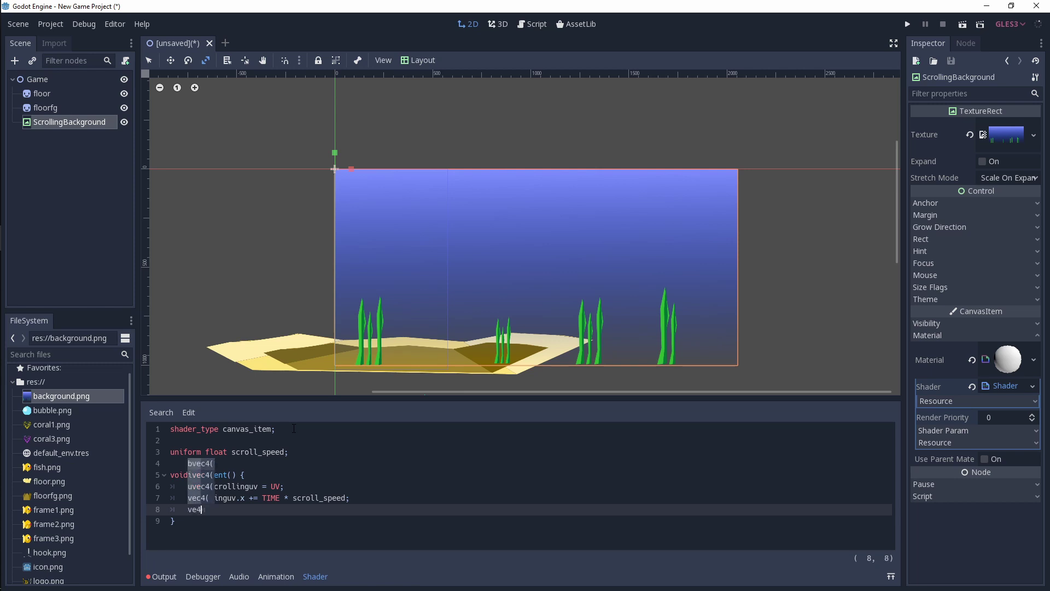
key(BackSpace)
text(4 )
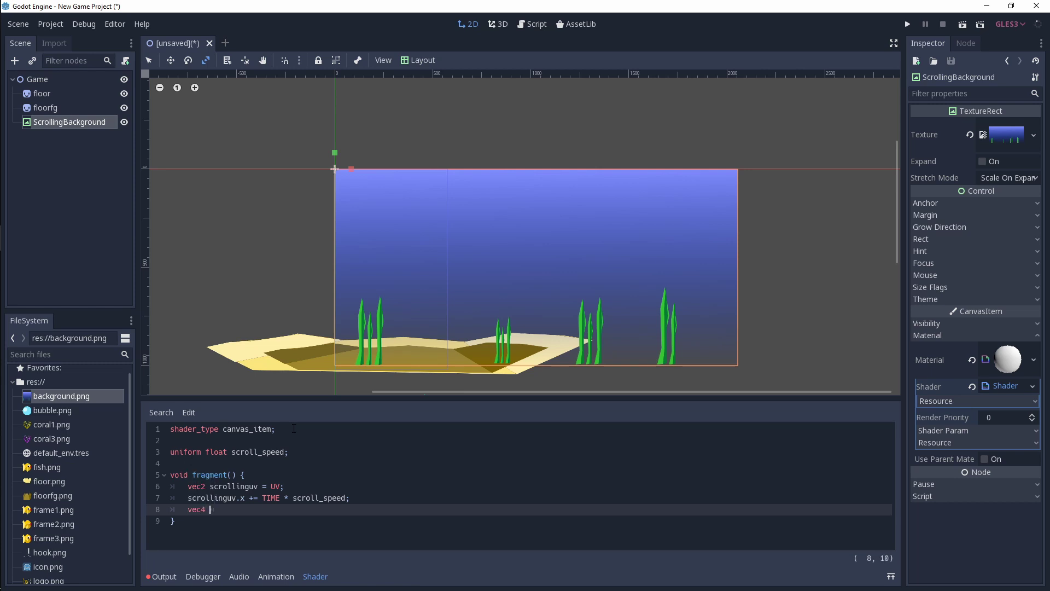
text(col = texture()
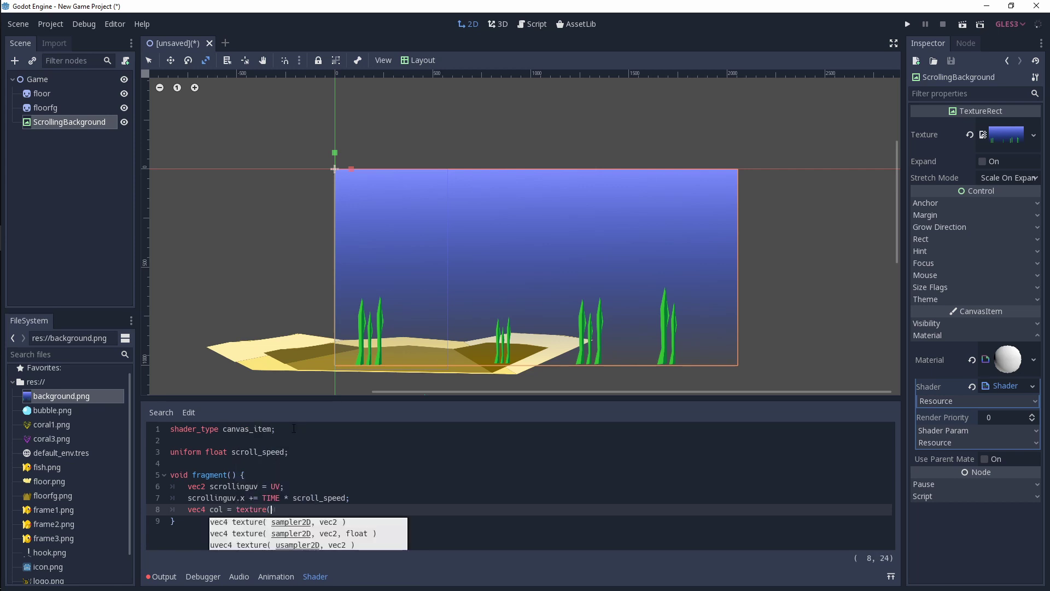
text(TEXTURE,)
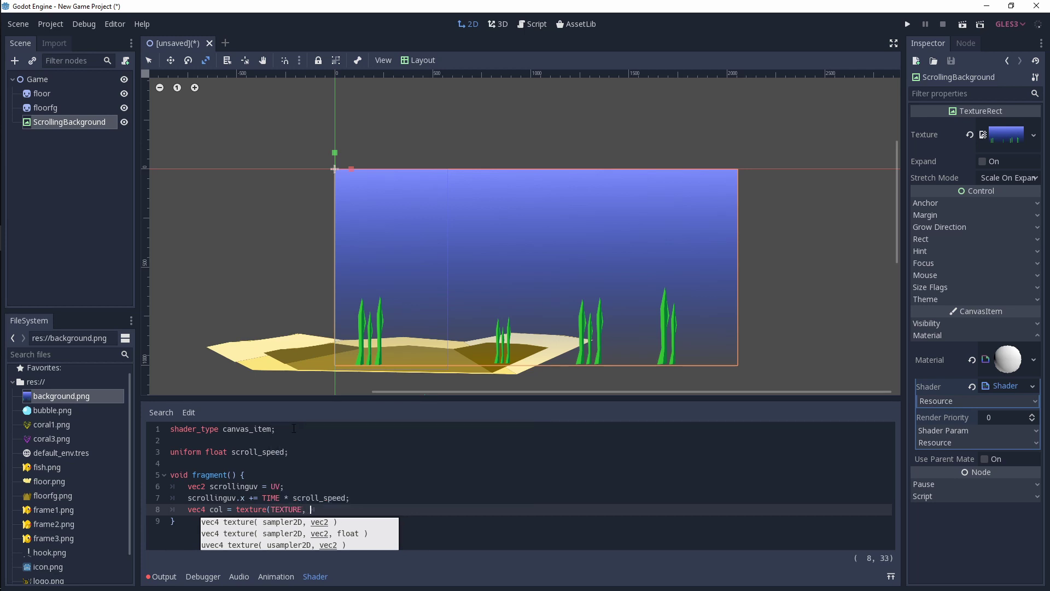
text( s)
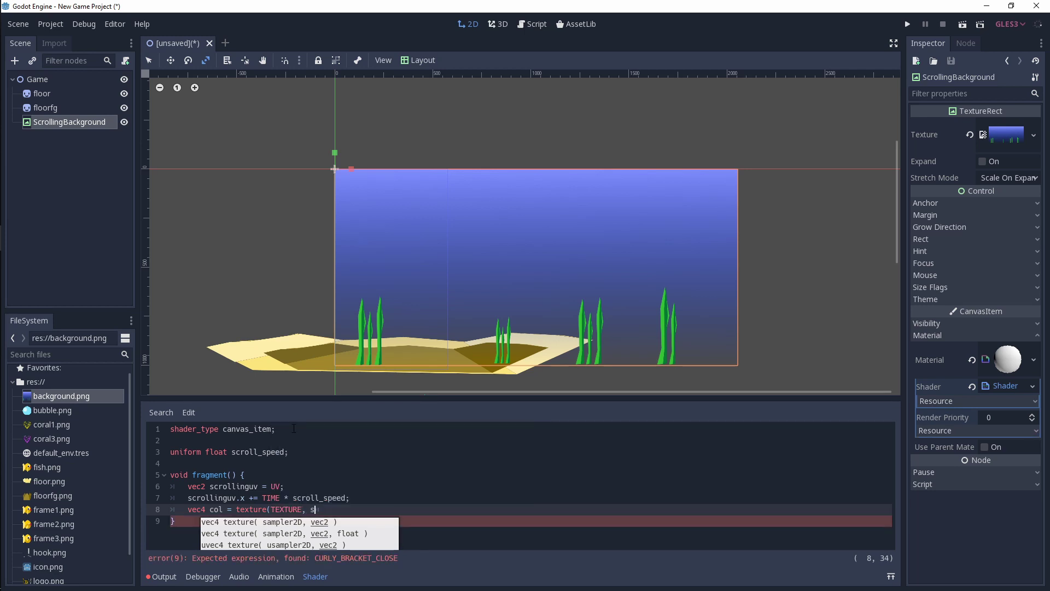
text(crollinguv);)
key(Return)
text(COLOR = col;)
key(ctrl+s)
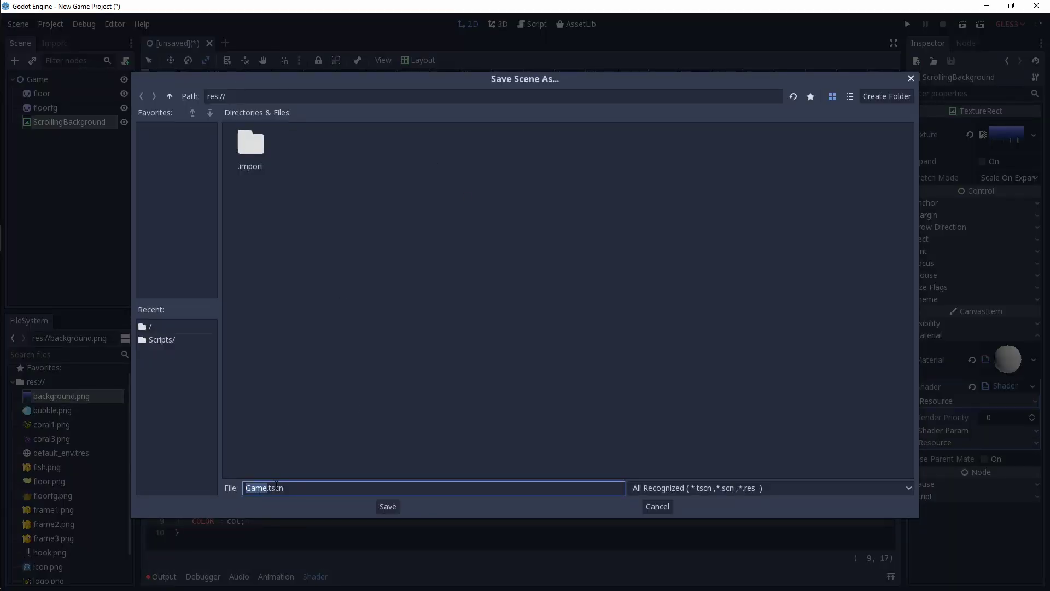
Save the scene as Game.tscn and set ScrollingBackground's Stretch Mode to Tile.
click(388, 505)
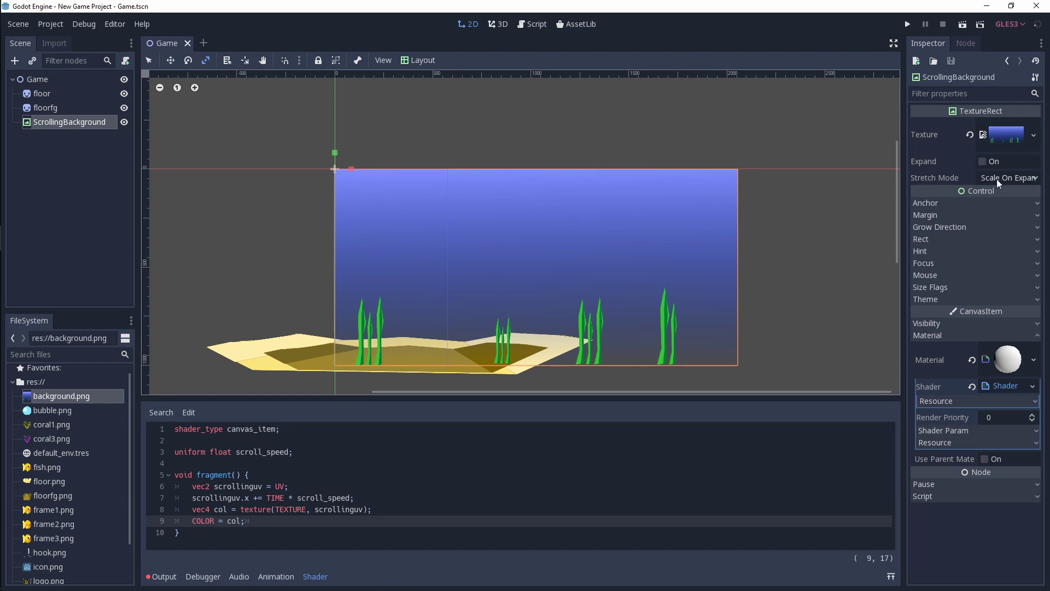
click(1012, 178)
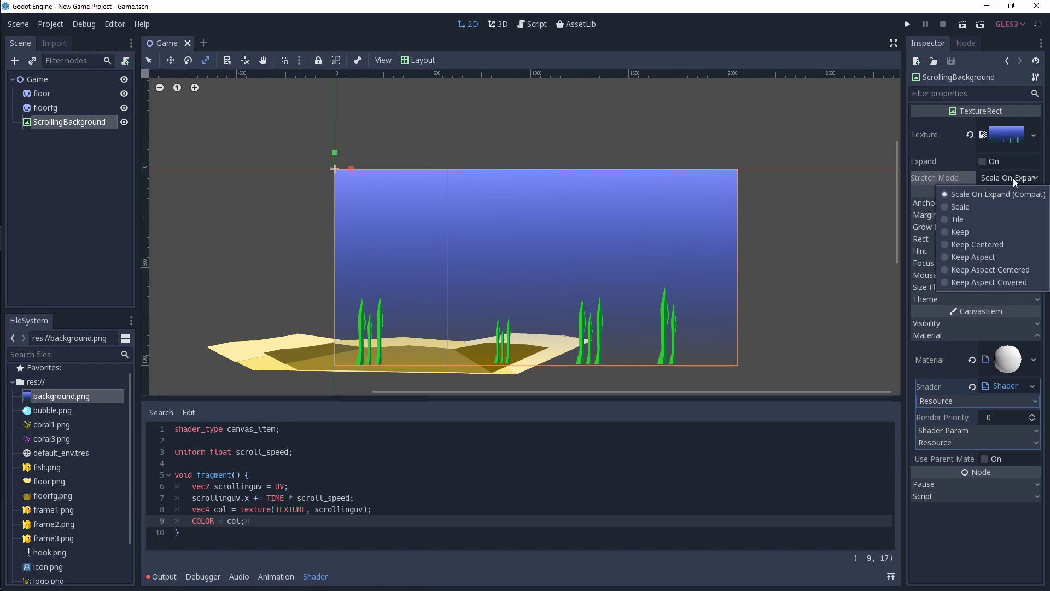
click(981, 218)
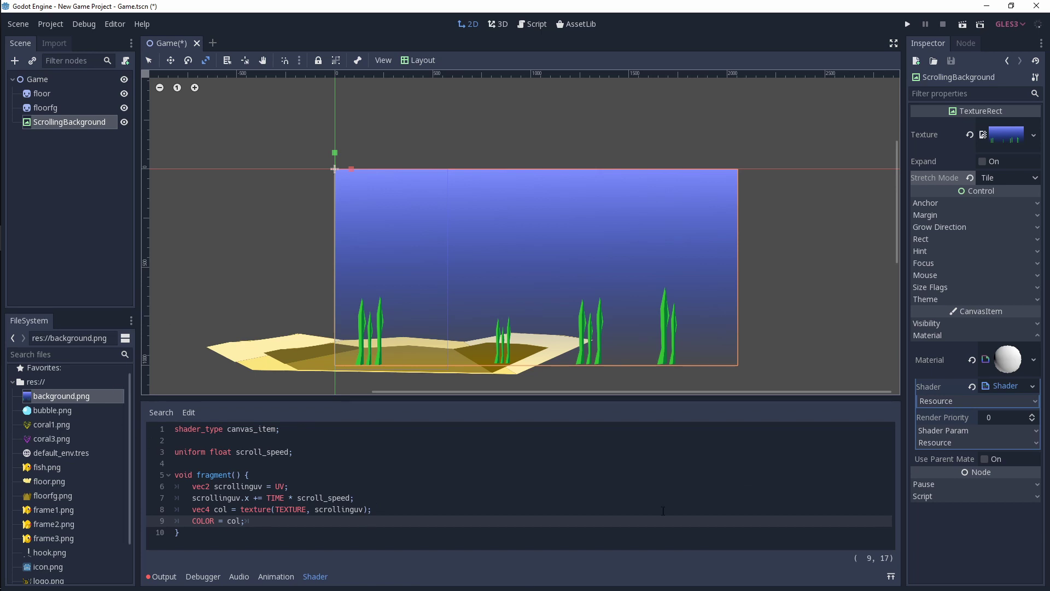
Create a Scripts folder in the project root (res://).
click(37, 382)
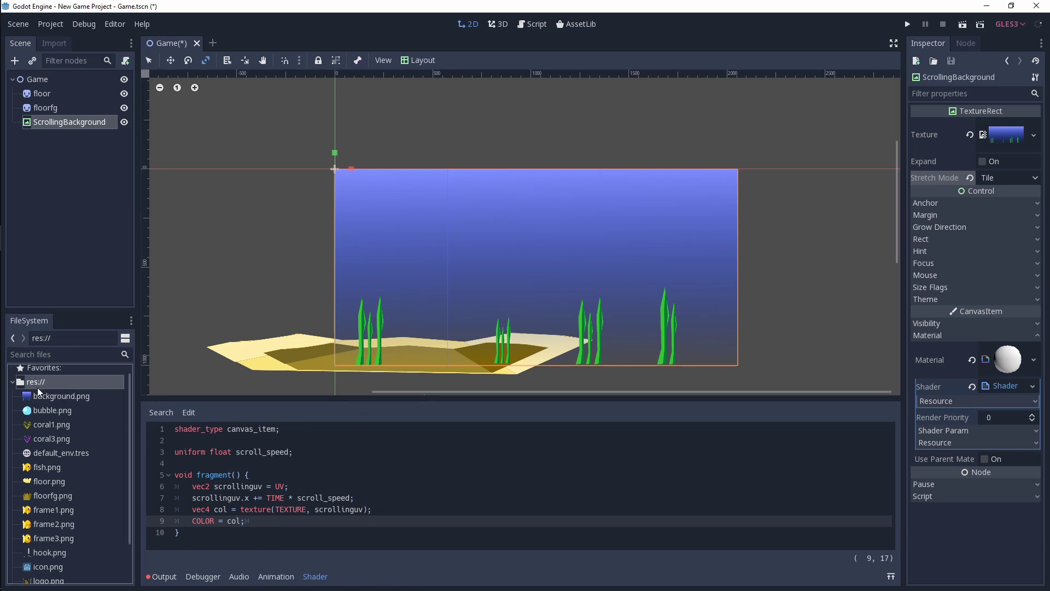
right_click(38, 385)
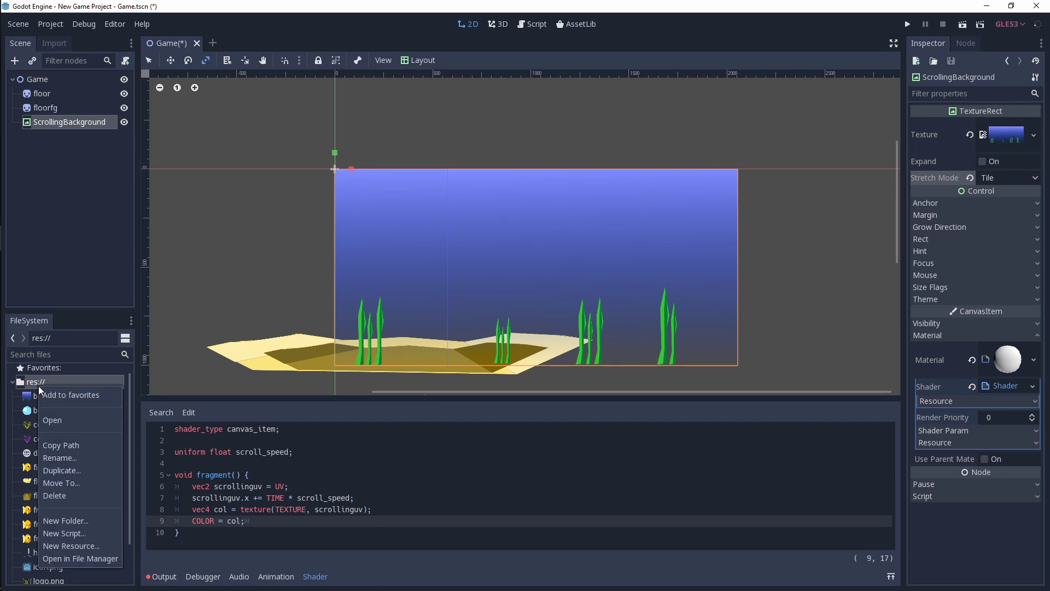
click(82, 522)
text(Scripts)
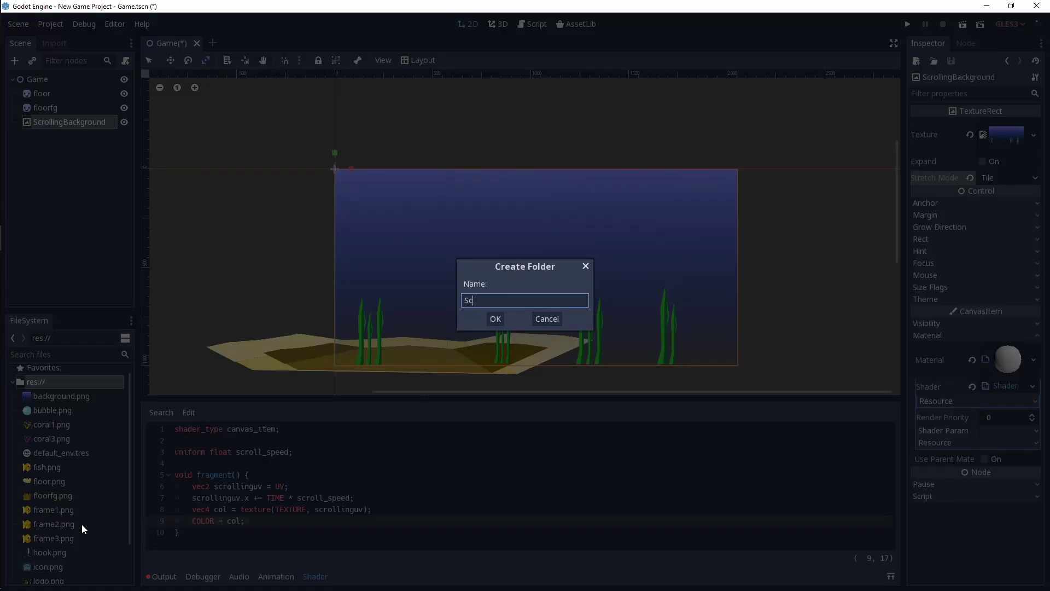
key(Return)
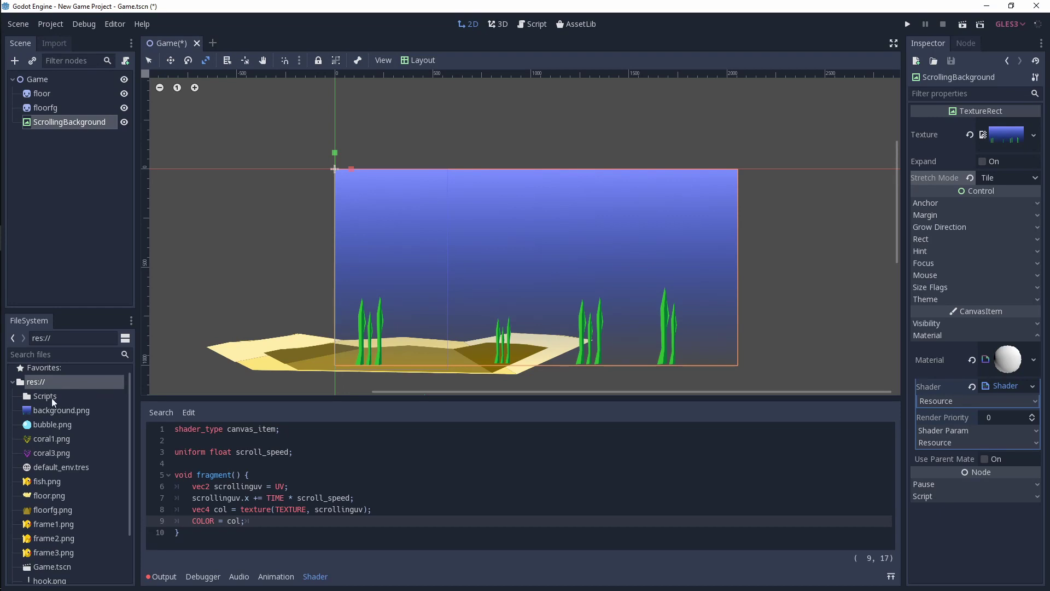
Create a new GDScript in the Scripts folder, renaming new_script to ScrollingBackg….
right_click(49, 395)
click(81, 541)
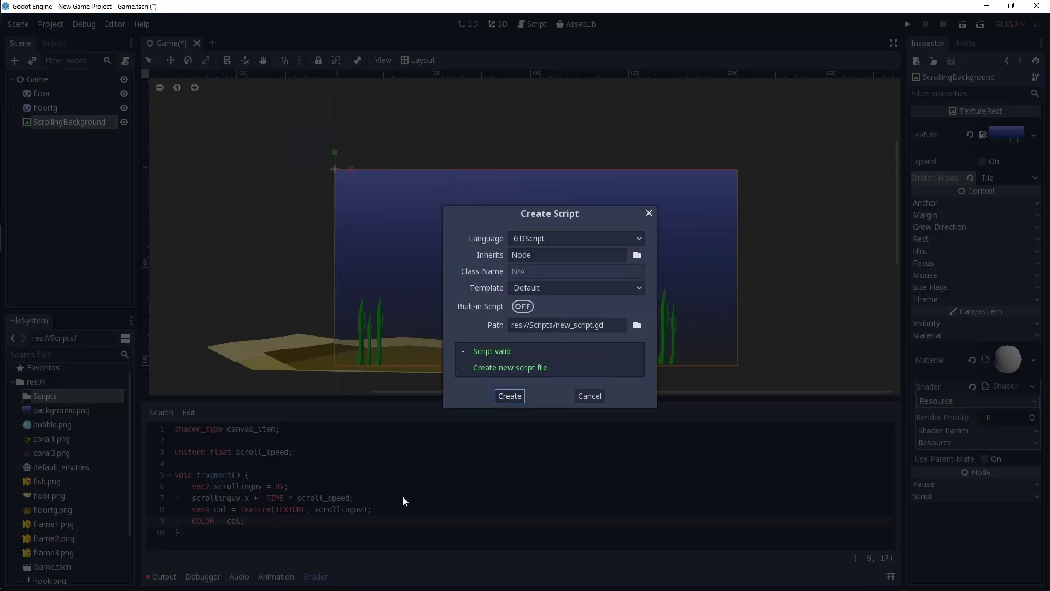
click(573, 325)
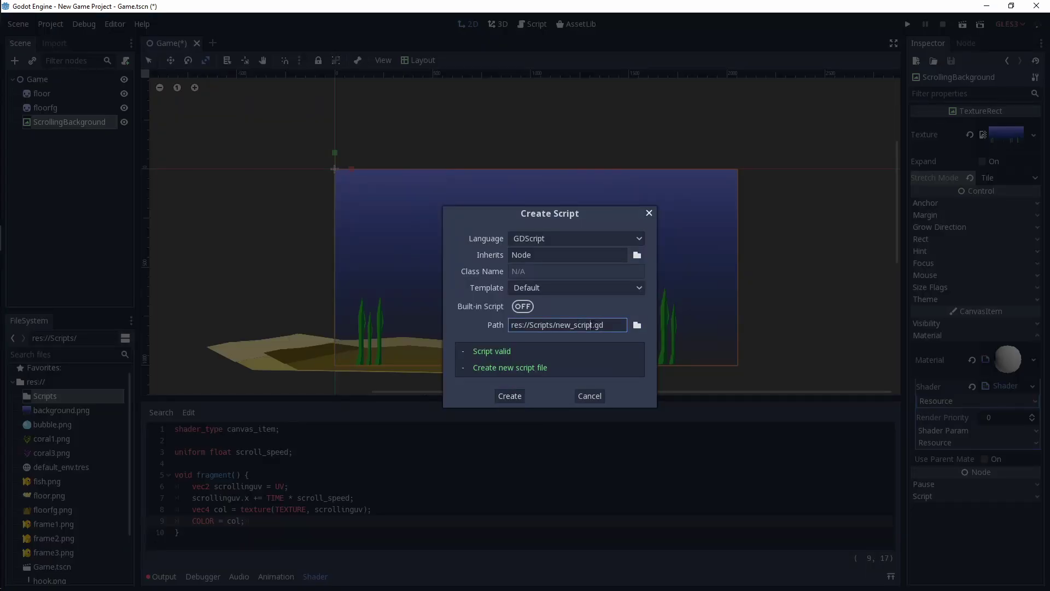
drag(591, 325, 556, 323)
text(Sc)
text(rollingBack)
text(g)
key(Return)
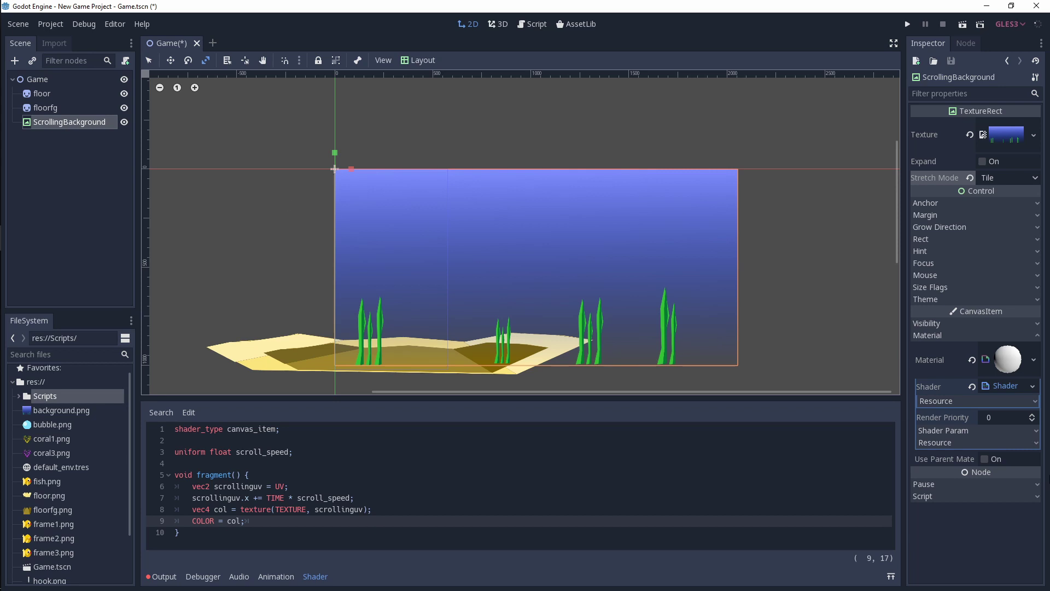
Load the scrolling background script from Scripts into ScrollingBackground's Script property and open it.
click(1037, 496)
click(1017, 510)
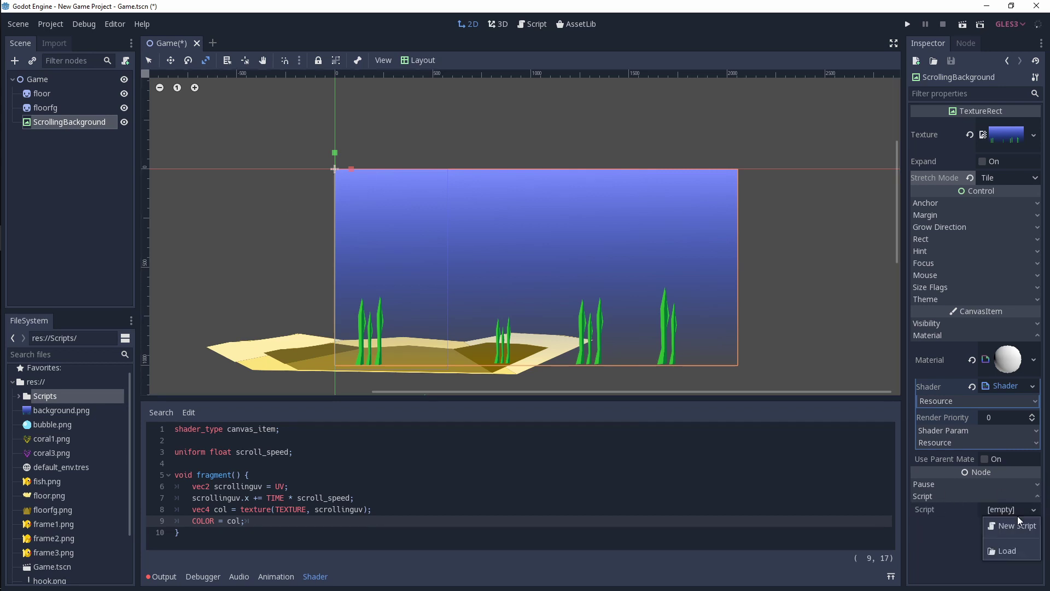
click(1013, 550)
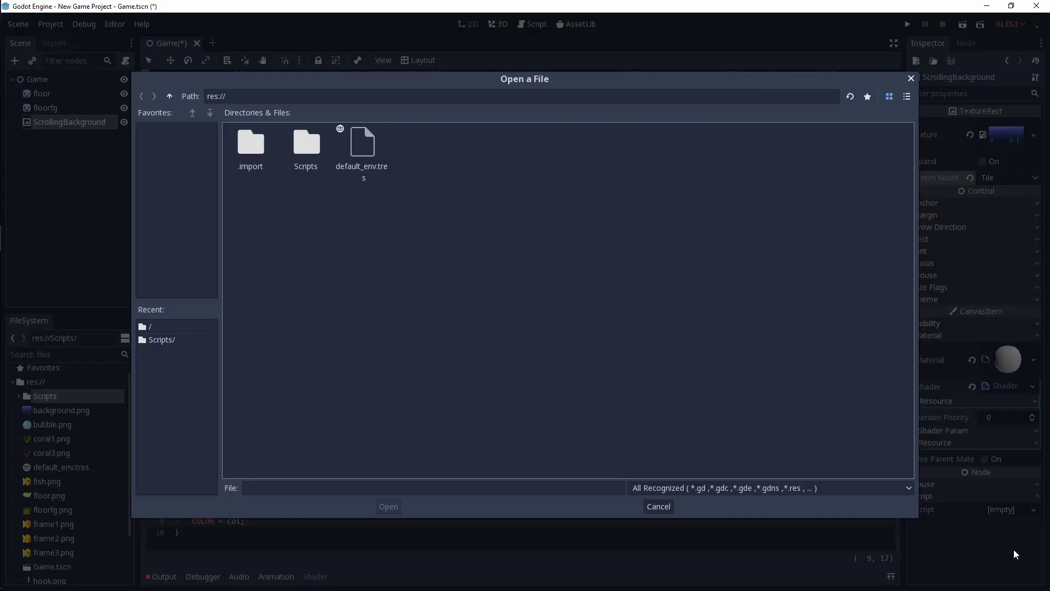
double_click(305, 153)
double_click(256, 149)
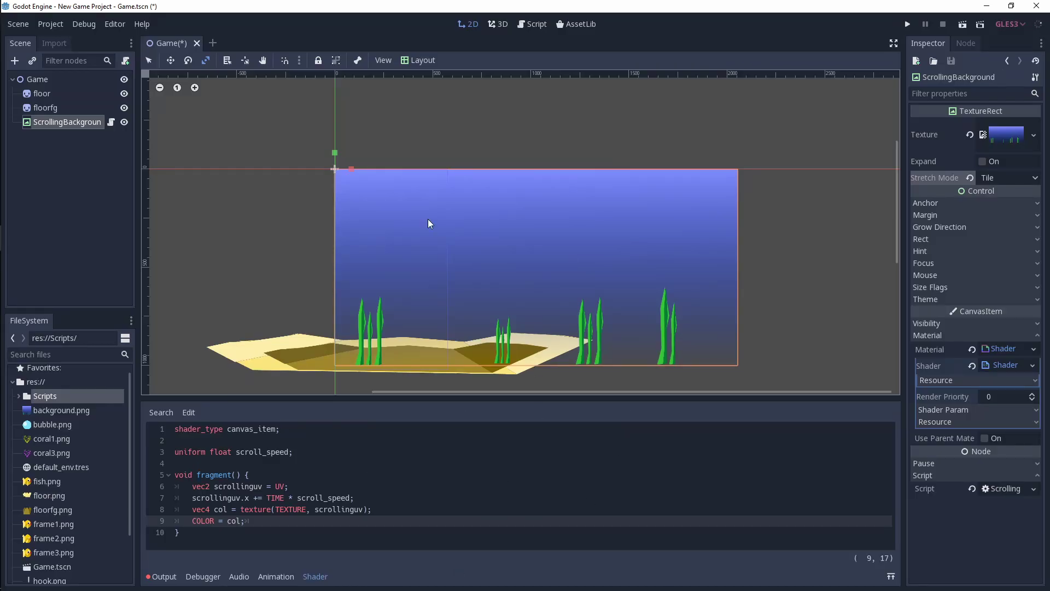
click(987, 488)
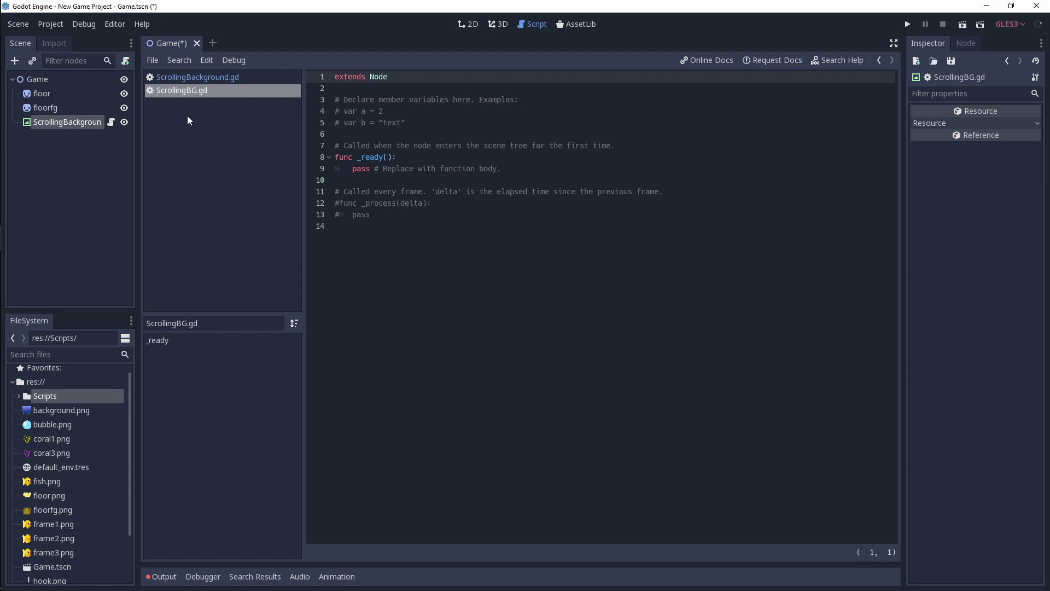
Strip the template comments, _process function and pass line from the script.
drag(417, 226, 290, 199)
key(BackSpace)
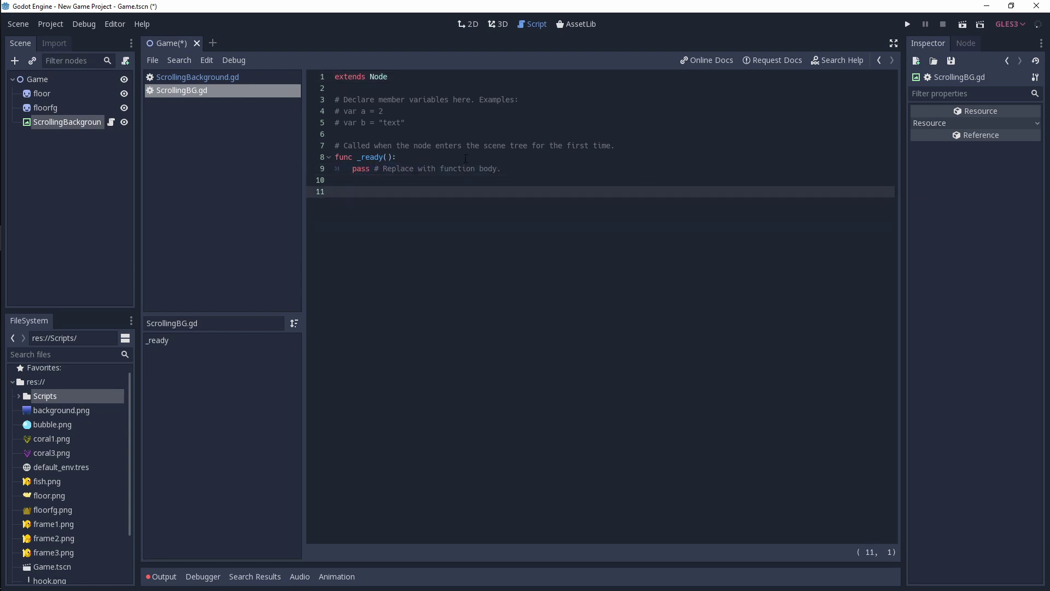
drag(623, 148, 314, 100)
key(BackSpace)
drag(510, 129, 347, 123)
key(BackSpace)
key(Up)
key(Up)
key(Return)
key(Up)
Add export(float) var scroll_speed = 0.15 and set_shader_param("scroll_speed", scroll_speed) in _ready, then save.
text(export(float))
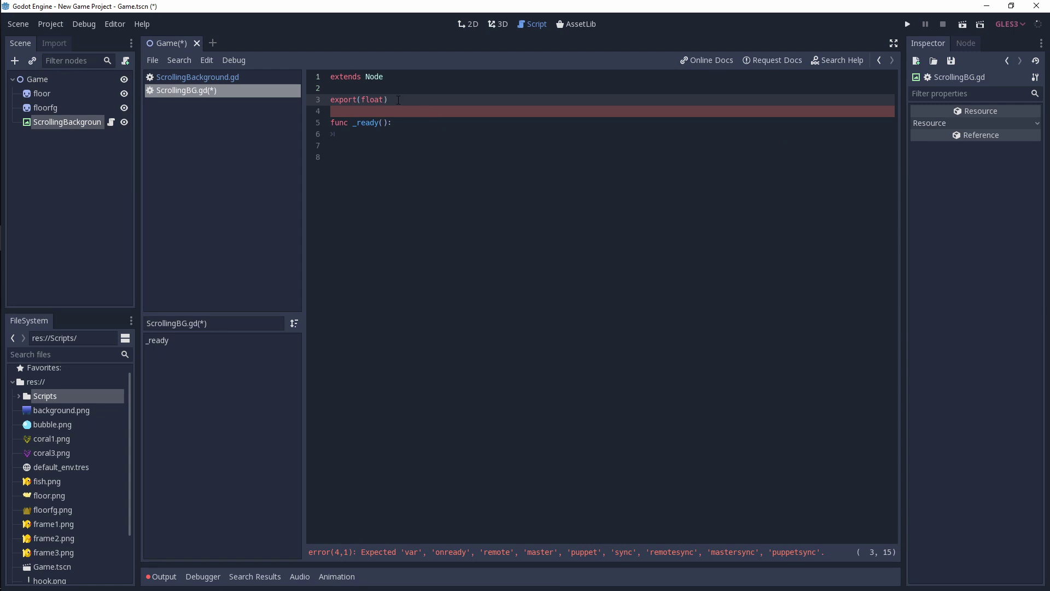
text(var scroll_speed = 0.15)
click(374, 135)
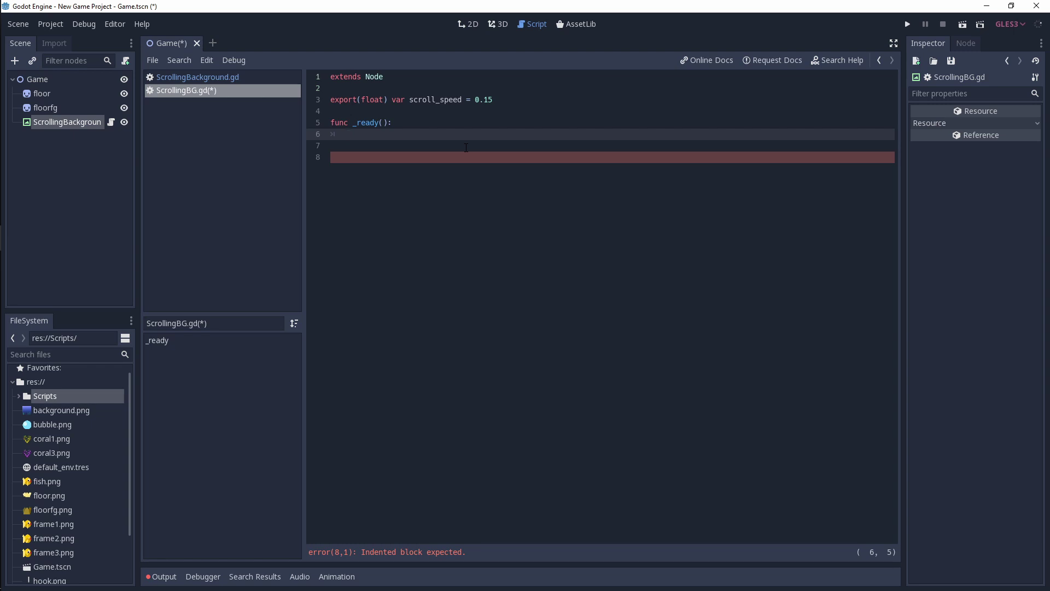
text(se)
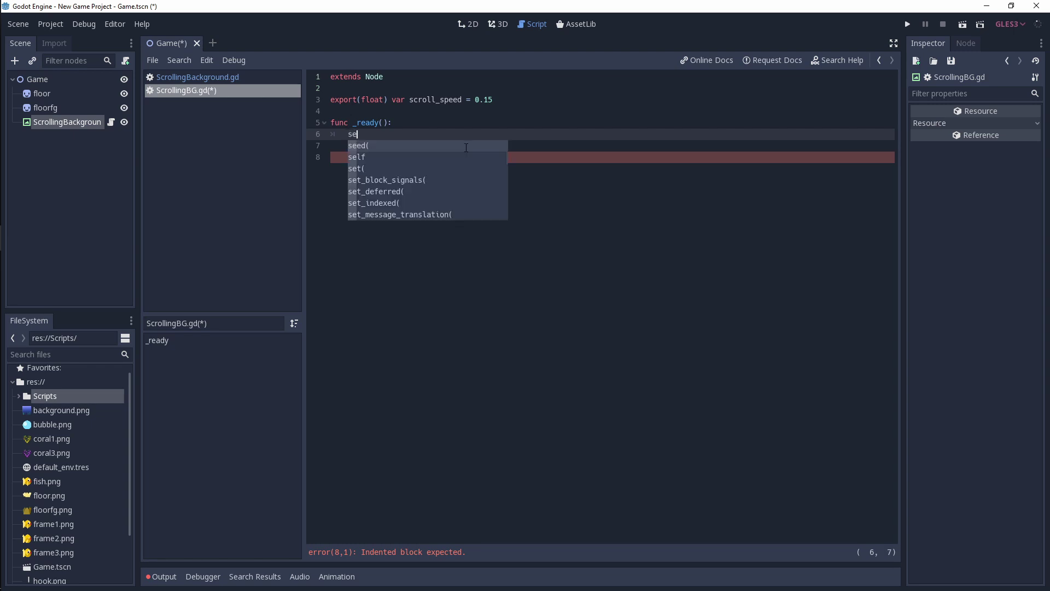
text(lf.material.)
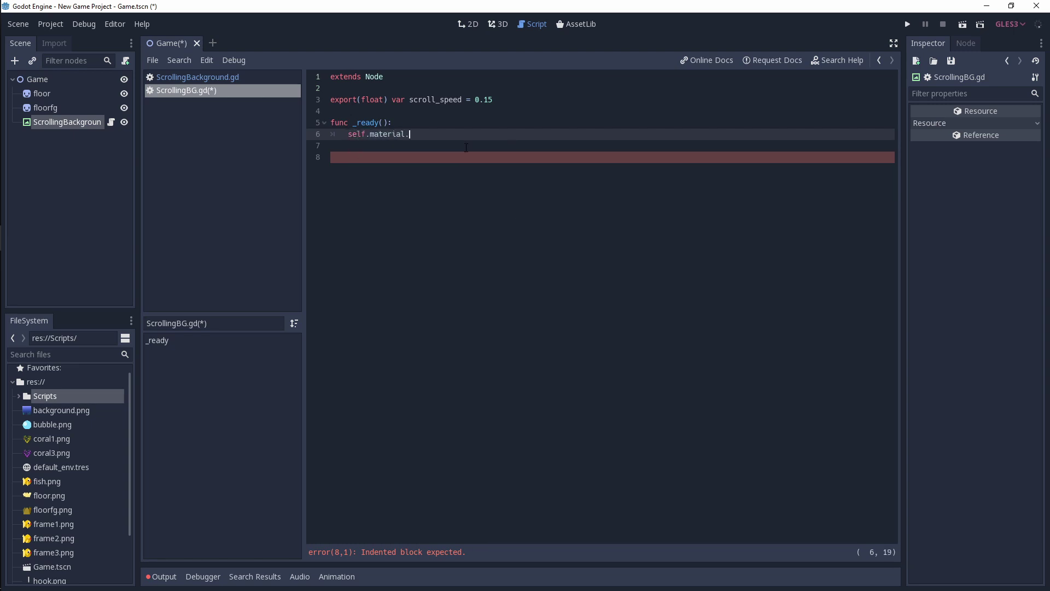
text(set_shader_param("scroll_speed", scroll_speed))
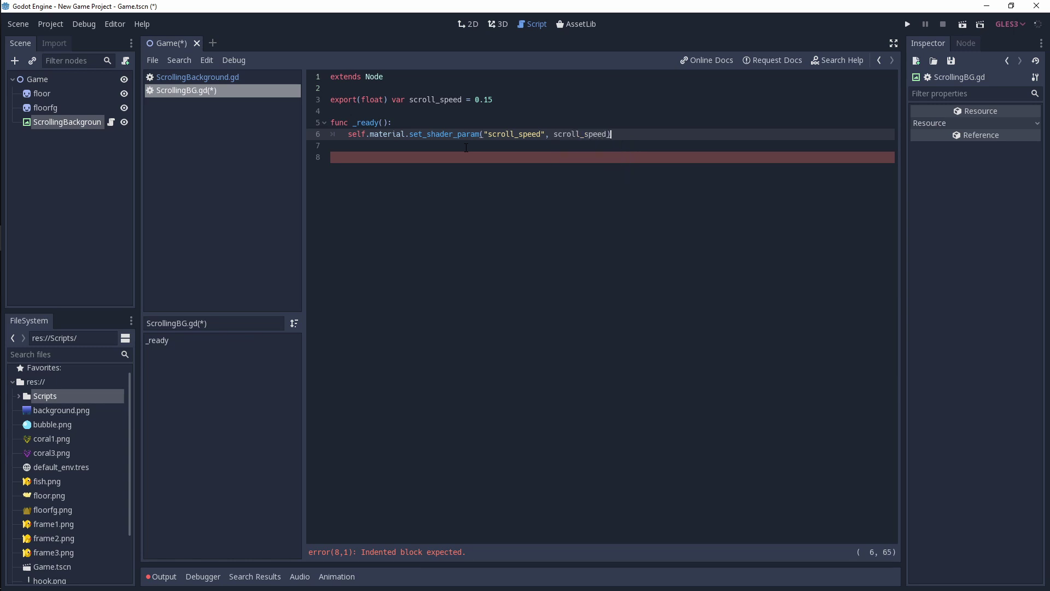
key(ctrl+s)
key(Down)
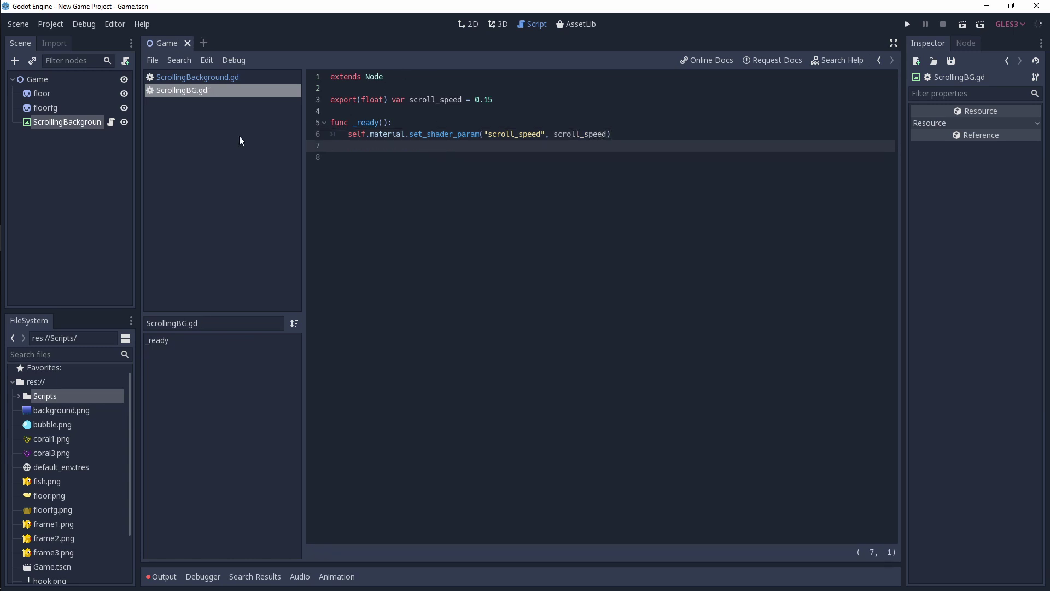
Run the game, choosing Game.tscn as the main scene.
click(33, 79)
click(47, 94)
click(54, 118)
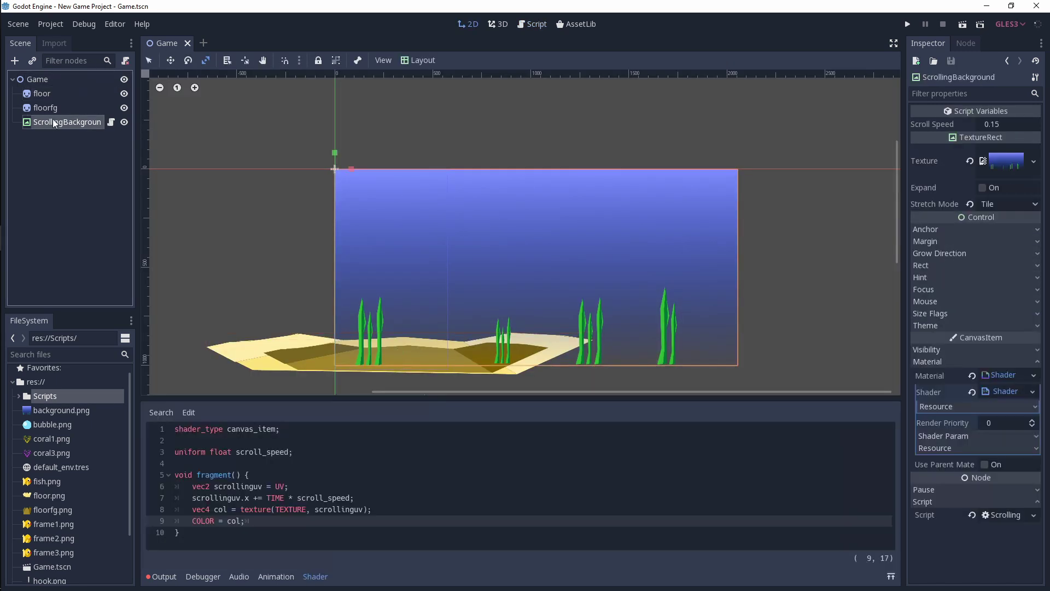
click(52, 80)
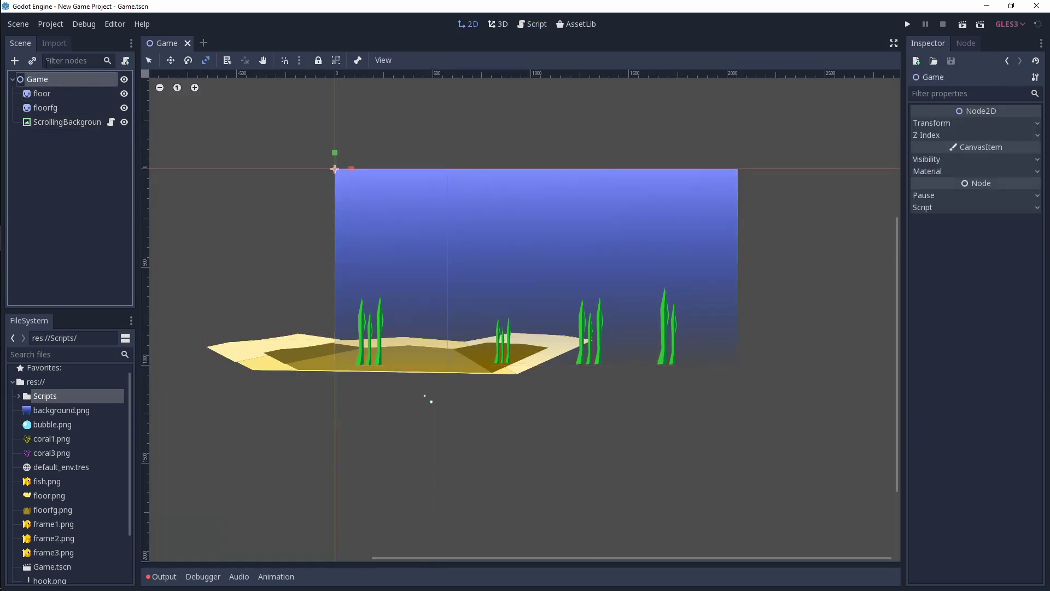
click(907, 24)
click(481, 316)
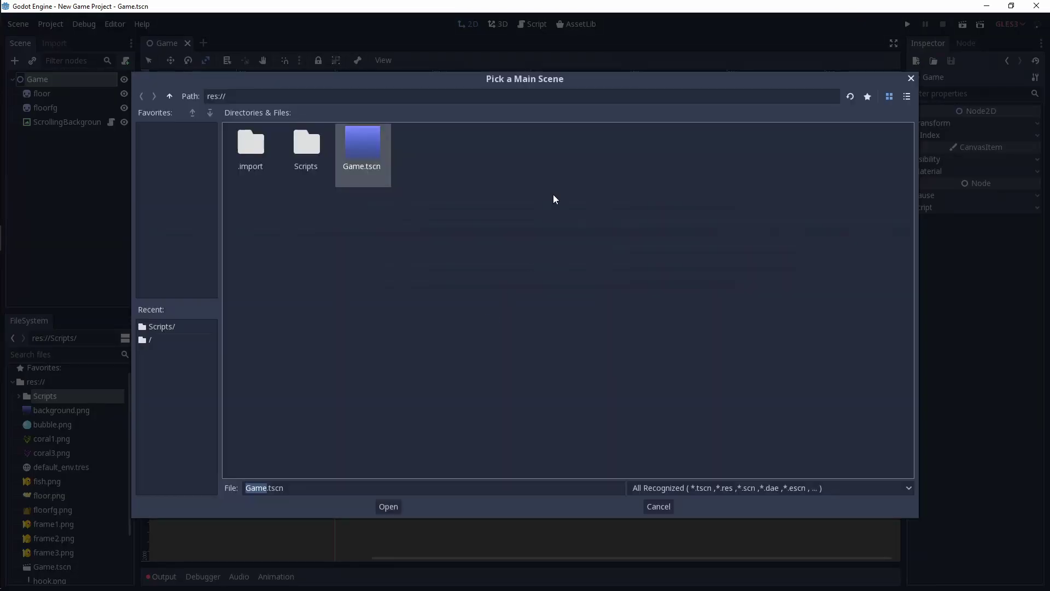
double_click(367, 158)
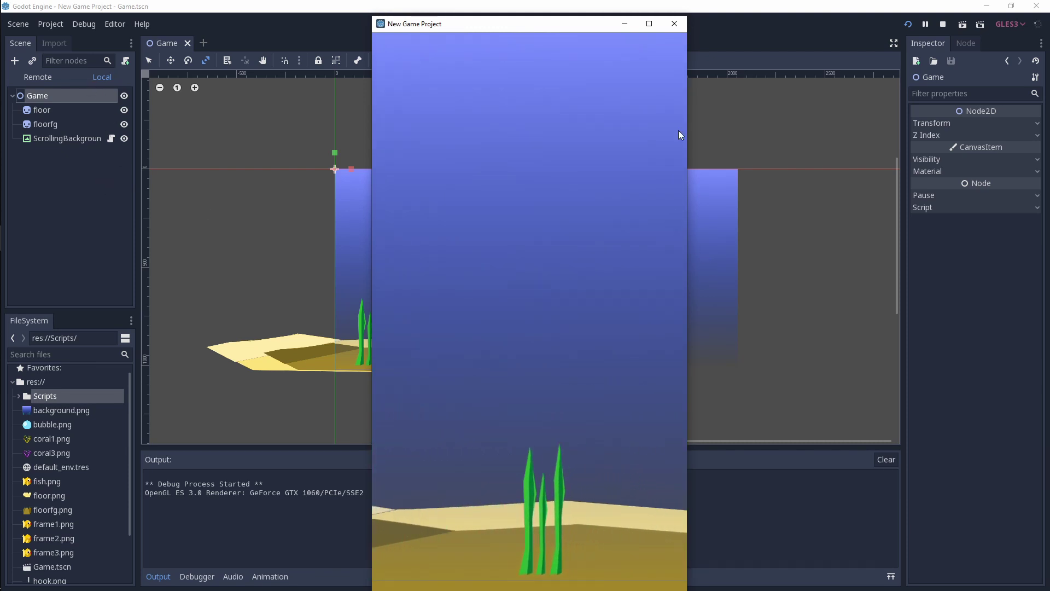
Move ScrollingBackground between floor and floorfg, rerun the game, then close it.
click(675, 23)
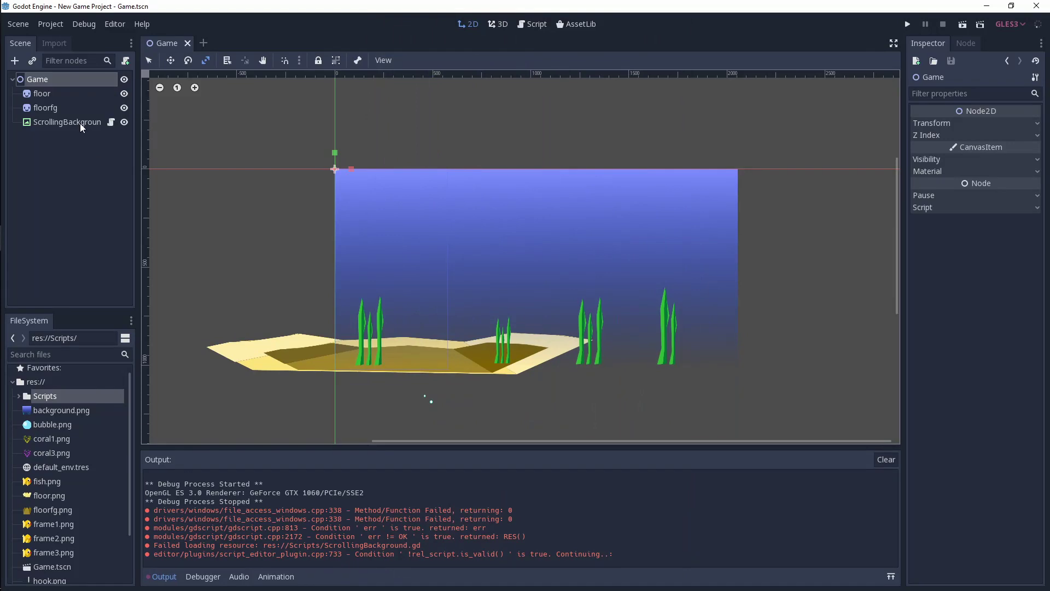
drag(82, 124, 82, 106)
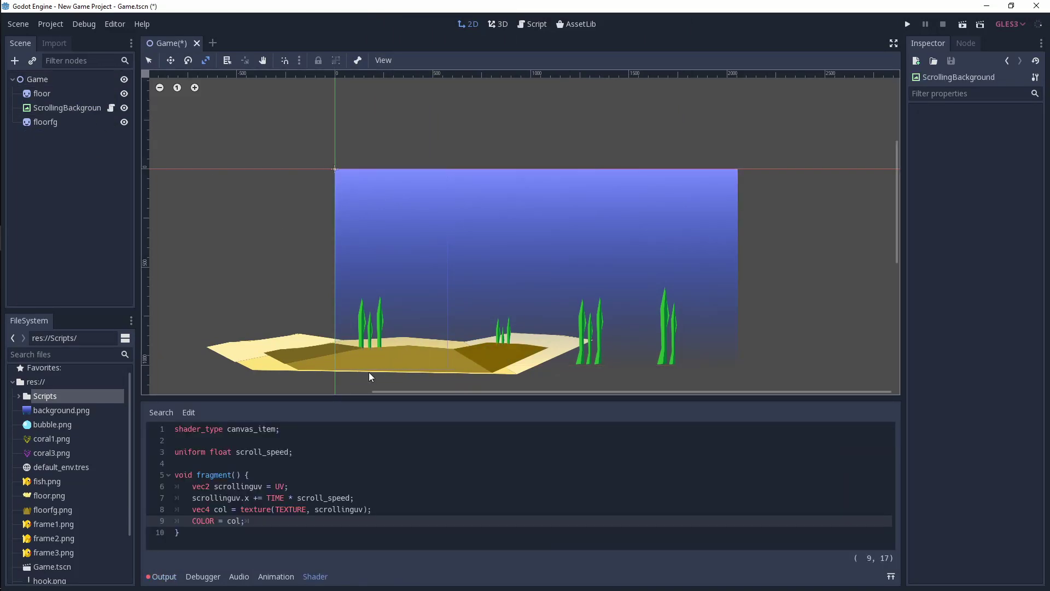
click(909, 25)
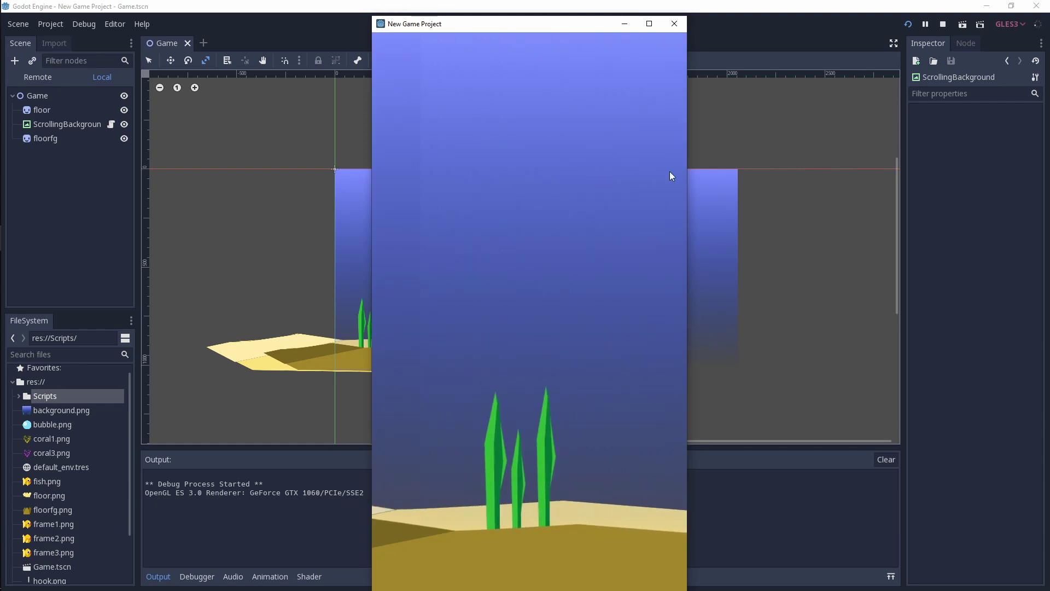
click(674, 23)
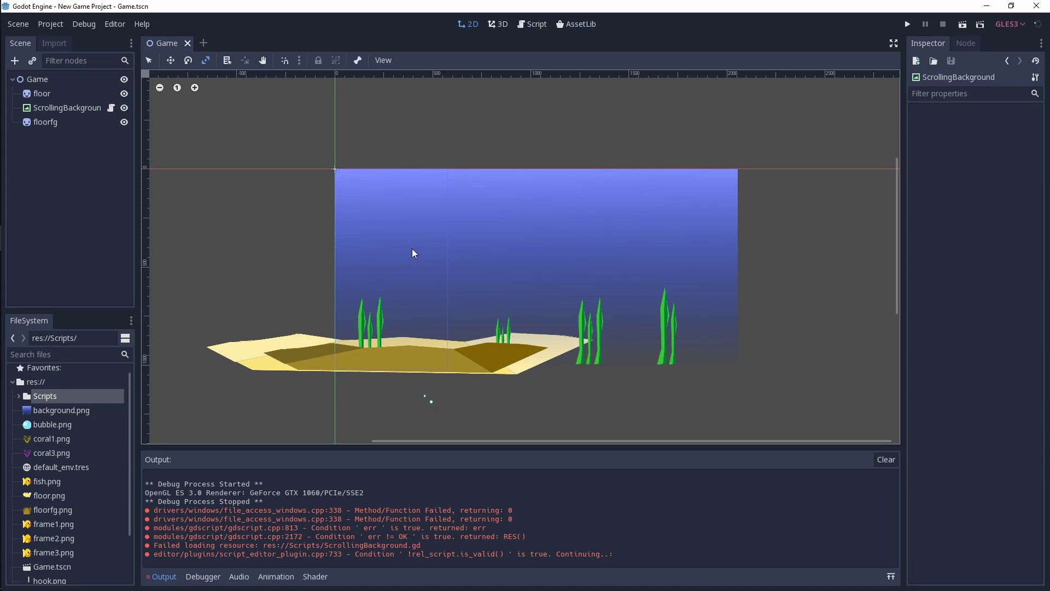
Create a new scene with a 2D root node renamed to Player.
click(204, 43)
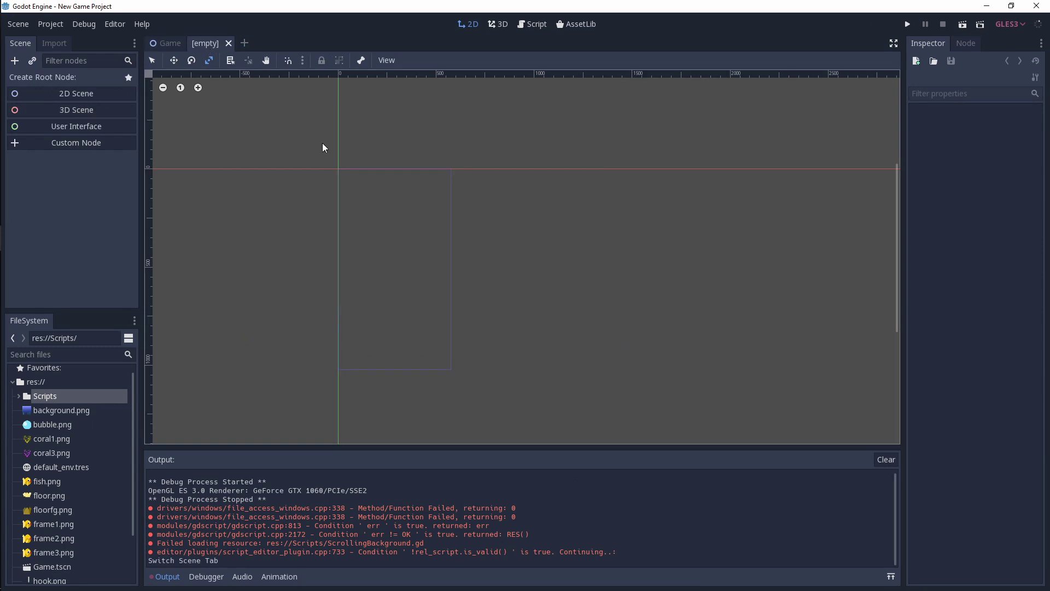
click(84, 97)
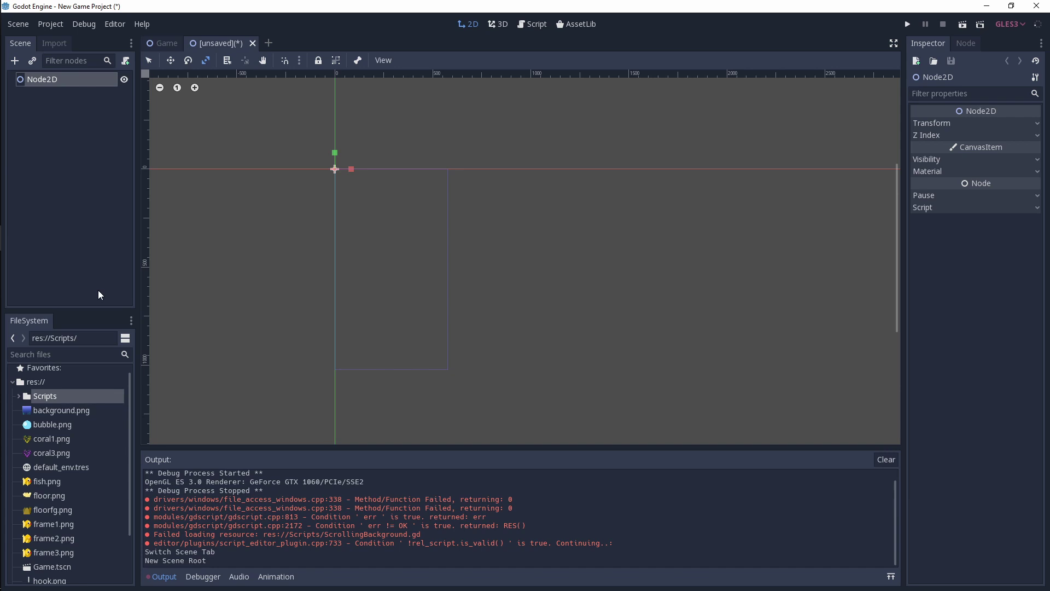
right_click(64, 83)
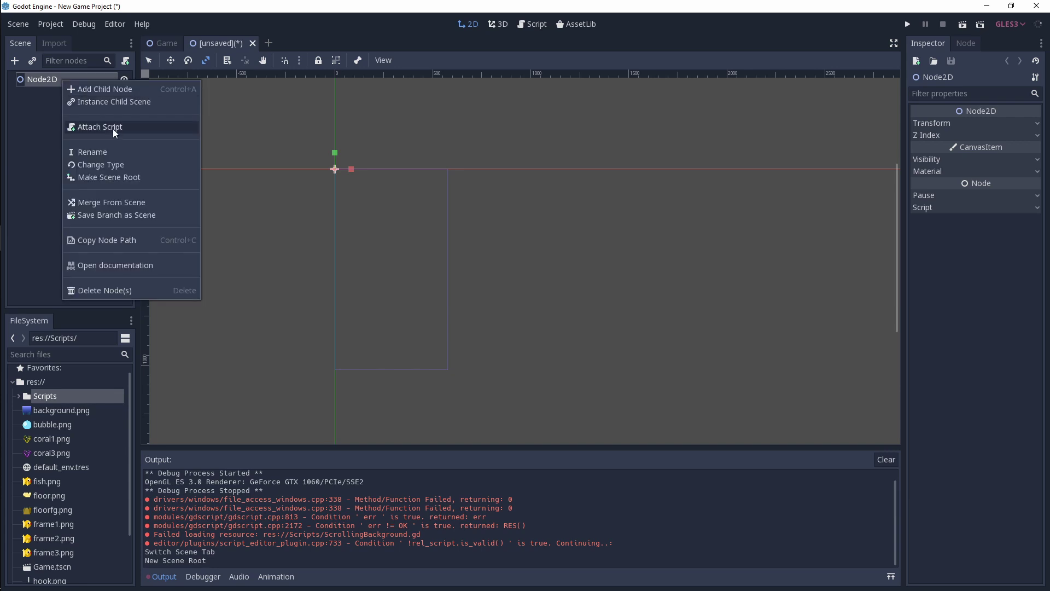
click(108, 149)
text(Player)
key(Return)
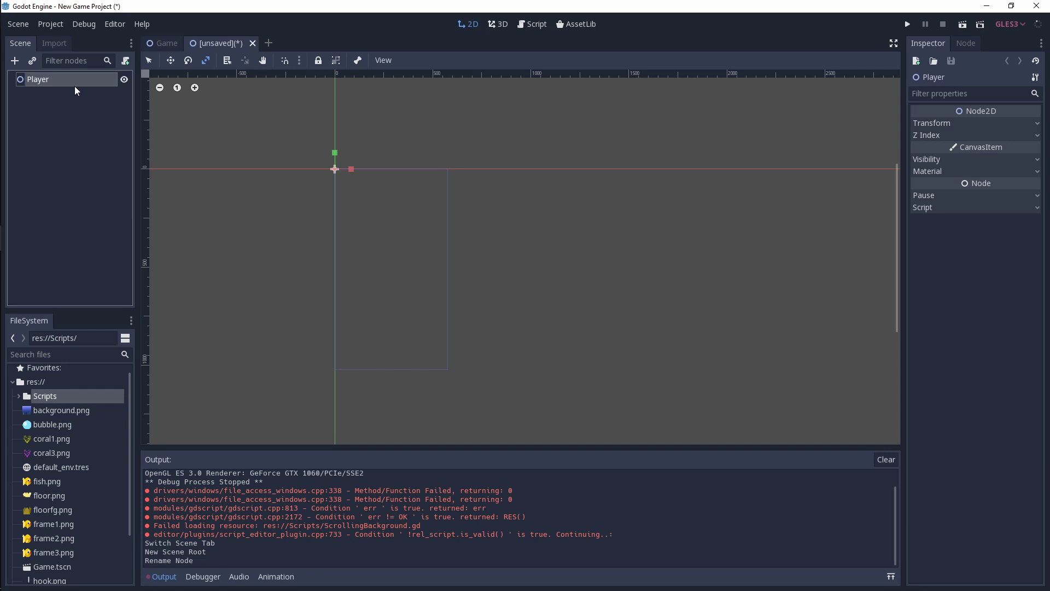
Add an AnimatedSprite child node to Player.
right_click(67, 77)
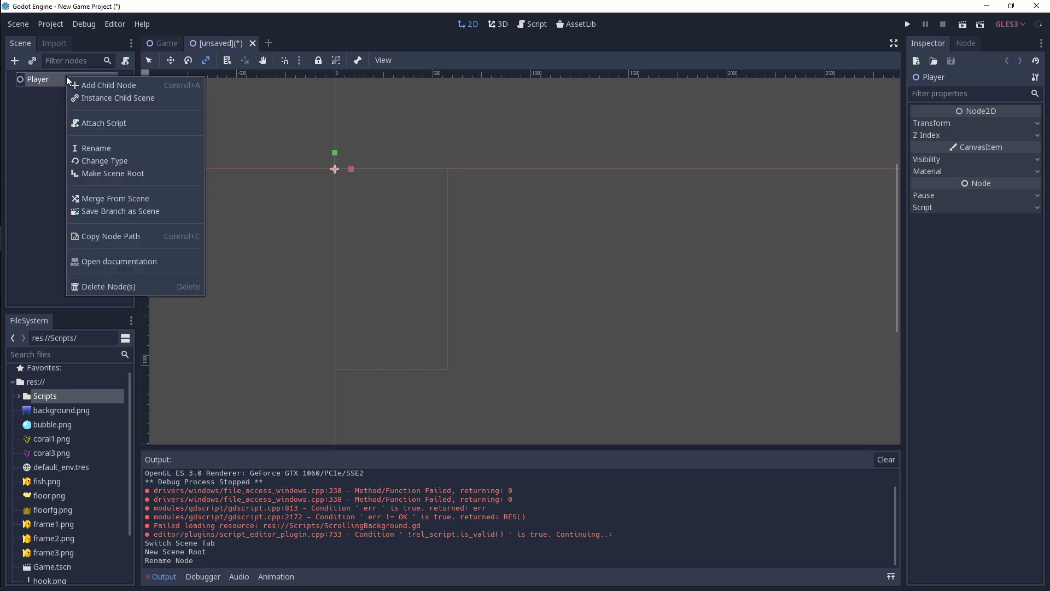
click(113, 85)
text(animate)
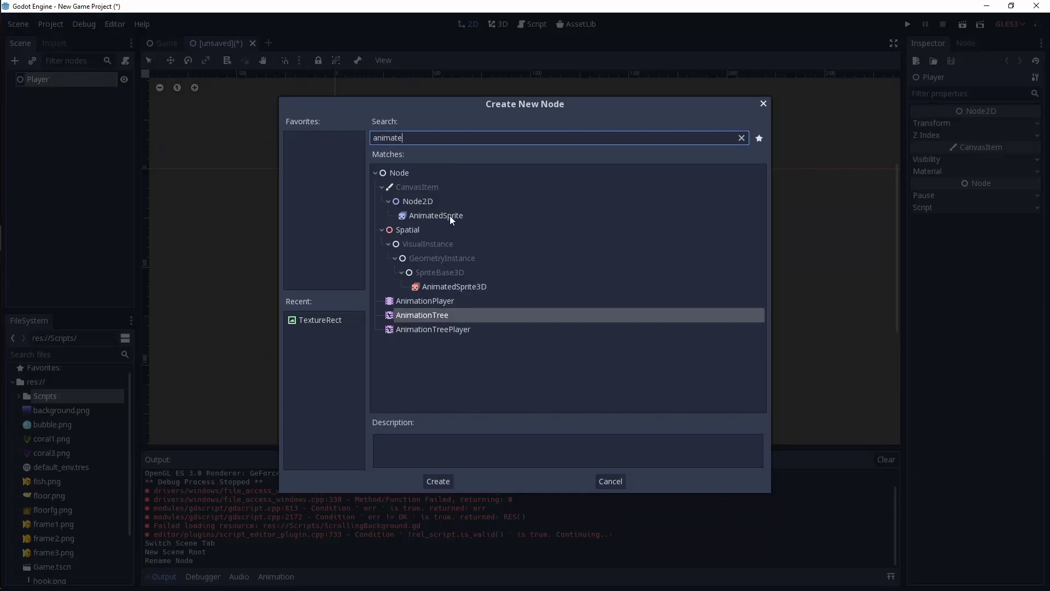
double_click(450, 216)
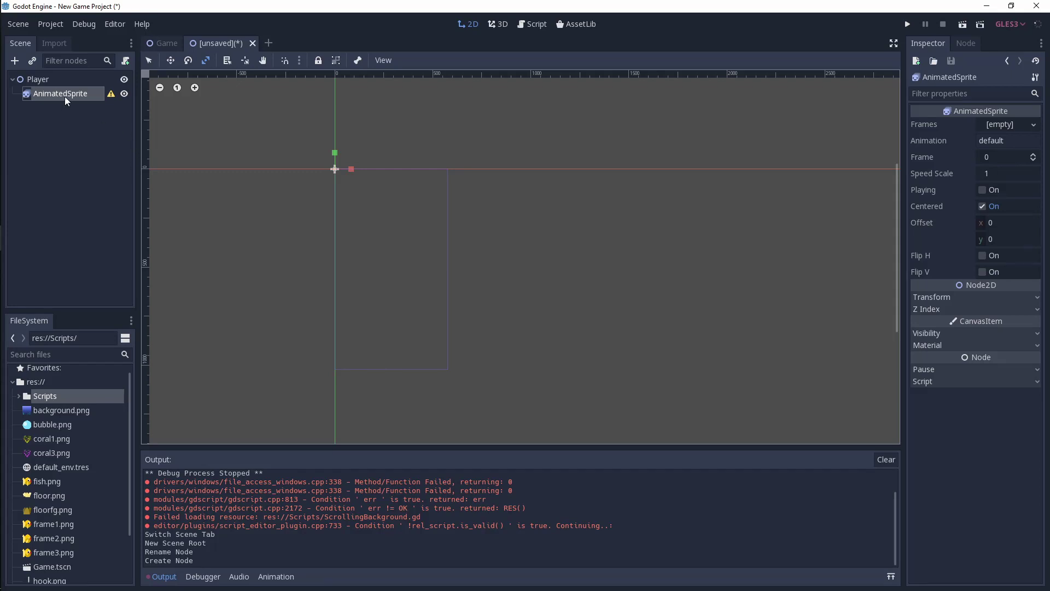
Give the AnimatedSprite a new SpriteFrames resource with the default animation, trying to add frame1.png.
click(1005, 125)
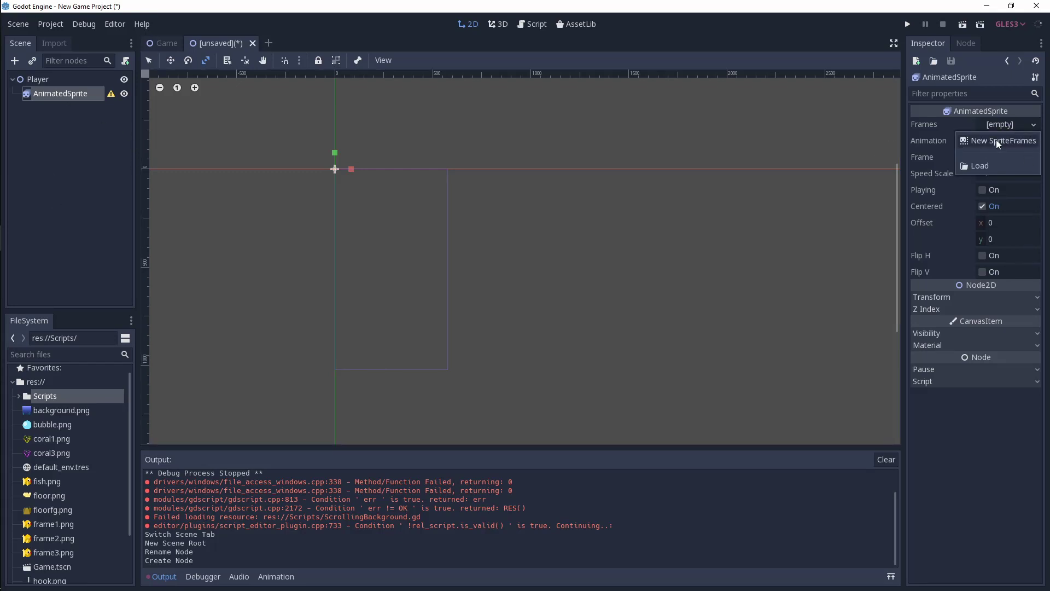
click(996, 140)
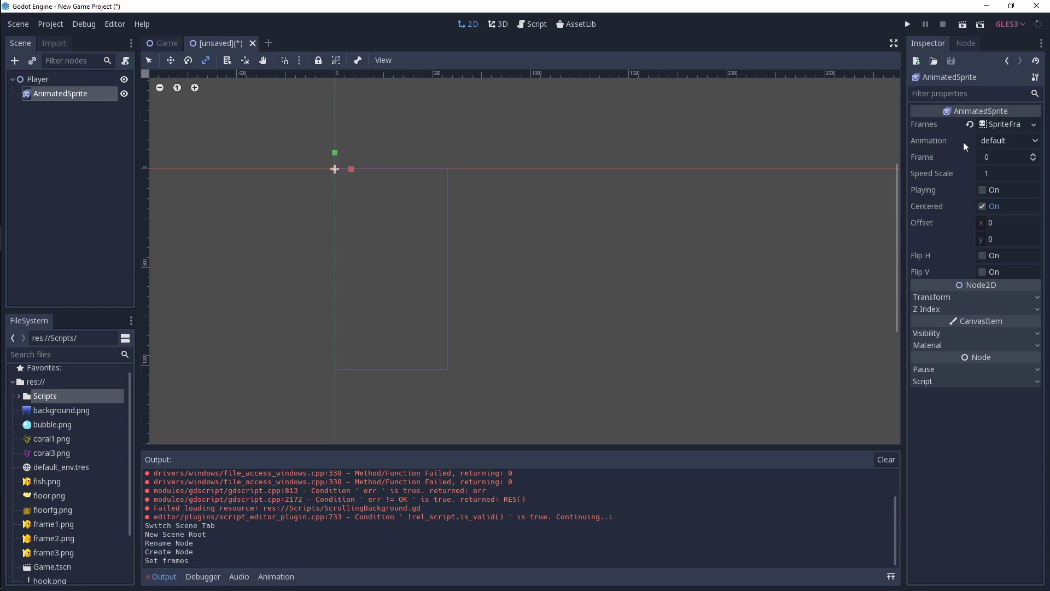
click(984, 140)
click(991, 158)
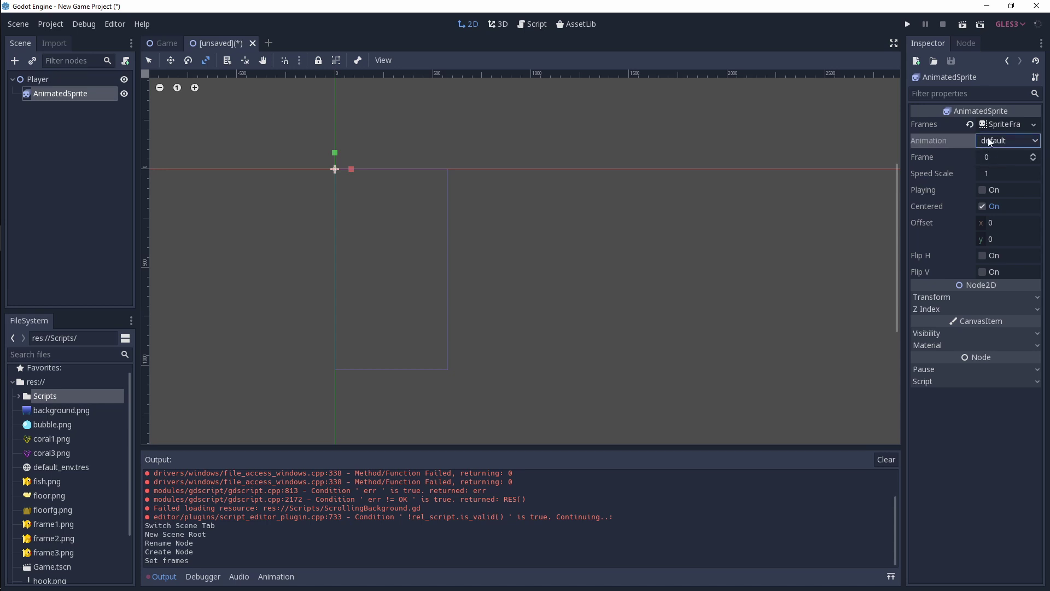
click(286, 578)
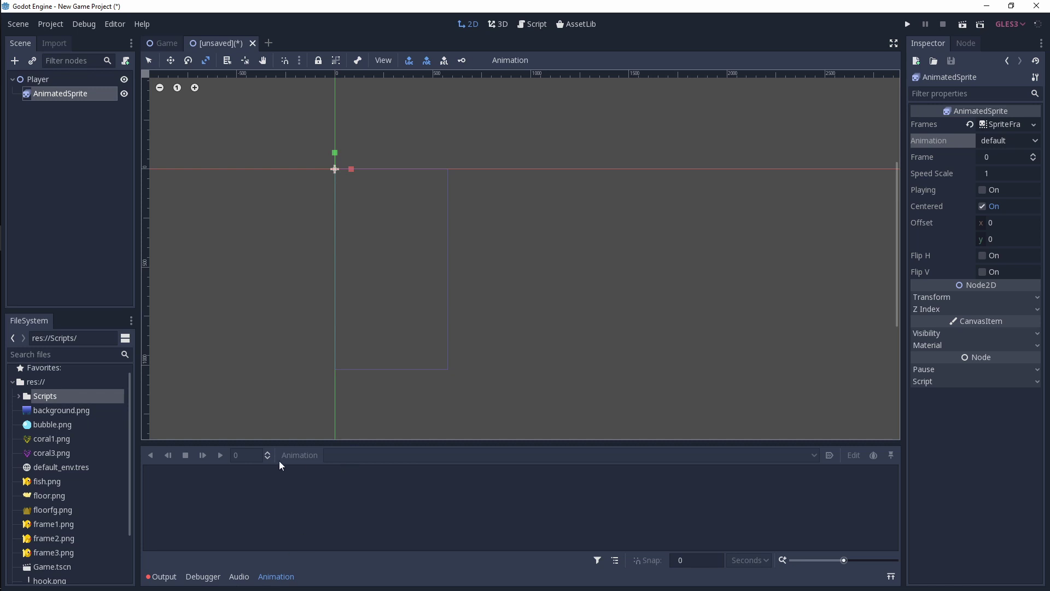
click(59, 523)
drag(59, 523, 254, 495)
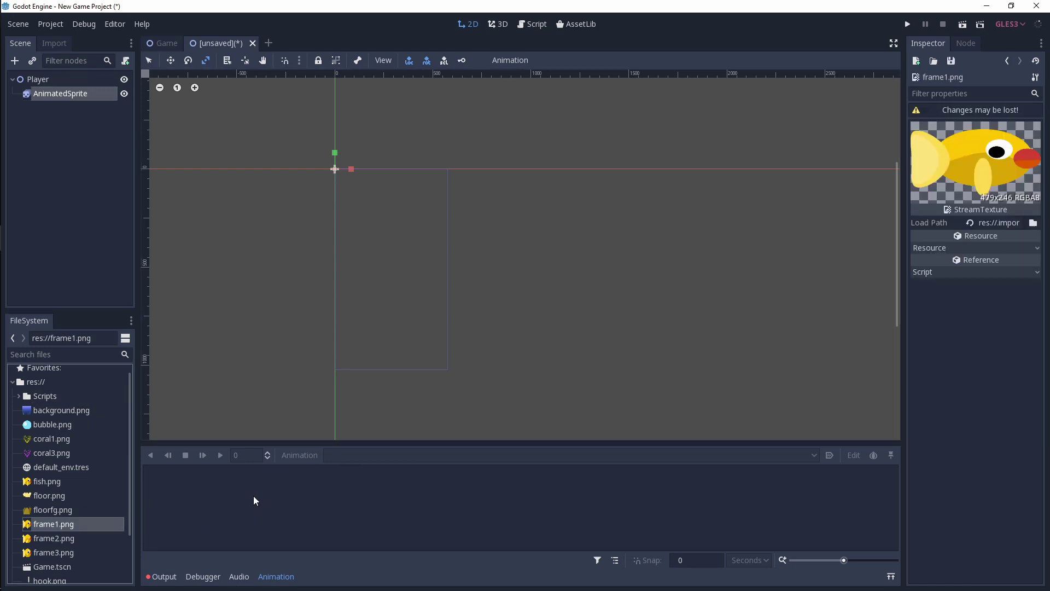
click(238, 576)
click(163, 578)
click(279, 578)
Add frame1, frame2 and frame3 fish images to the default animation in the SpriteFrames editor.
click(70, 95)
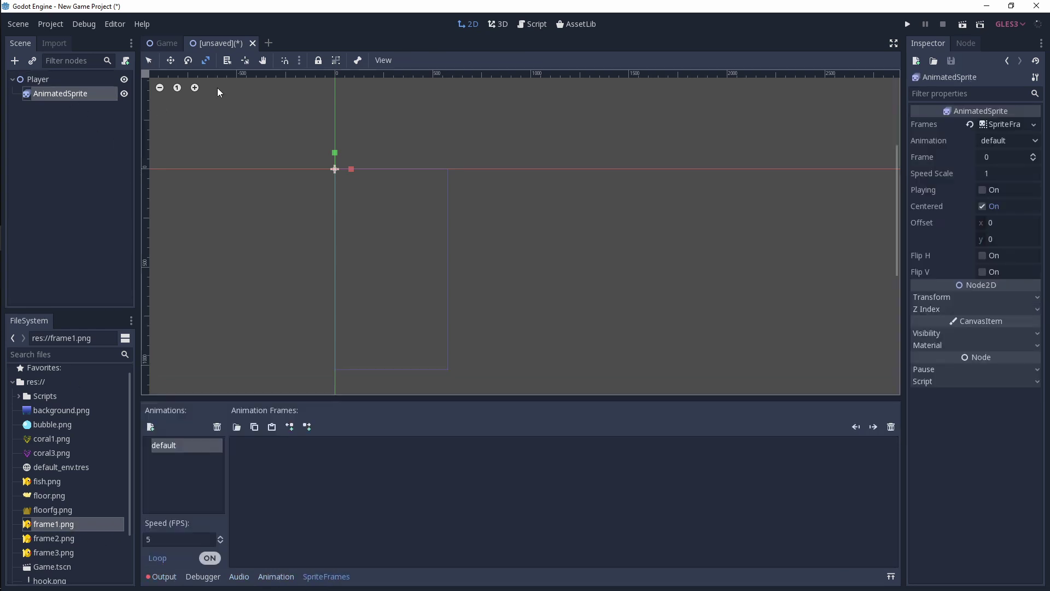
click(982, 126)
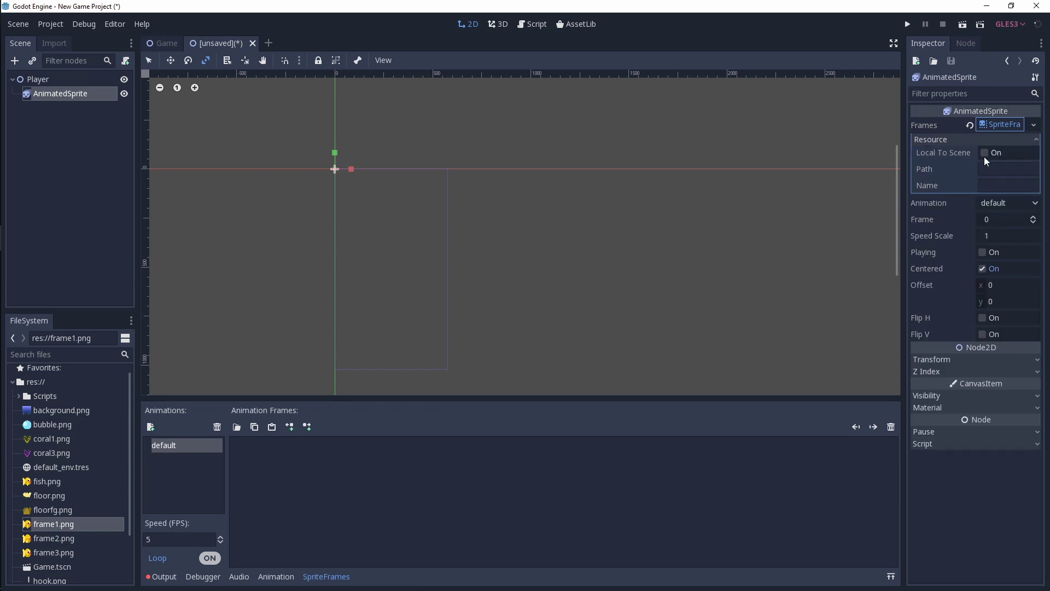
click(983, 126)
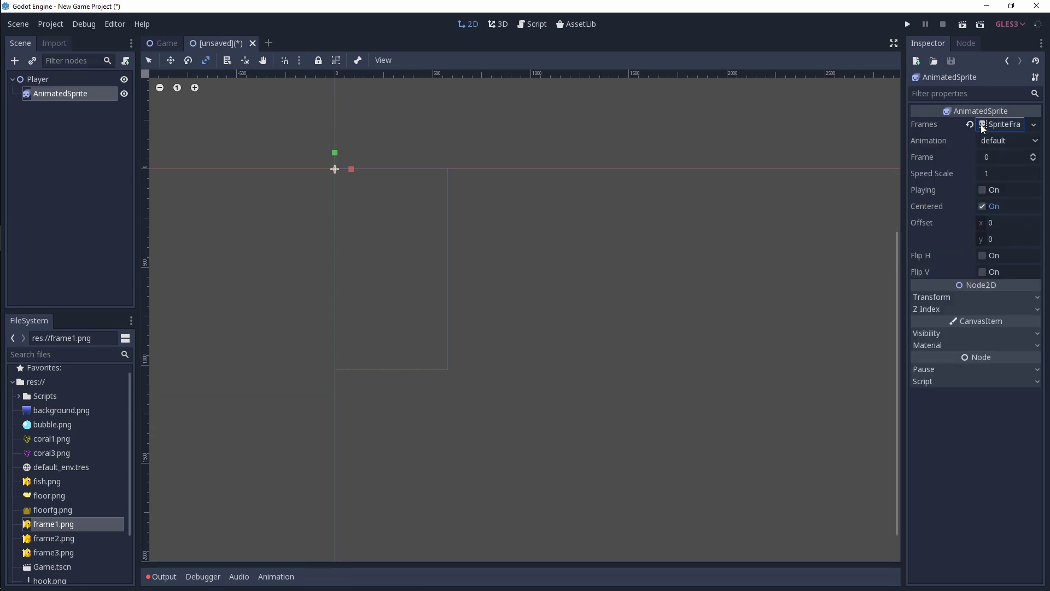
click(983, 126)
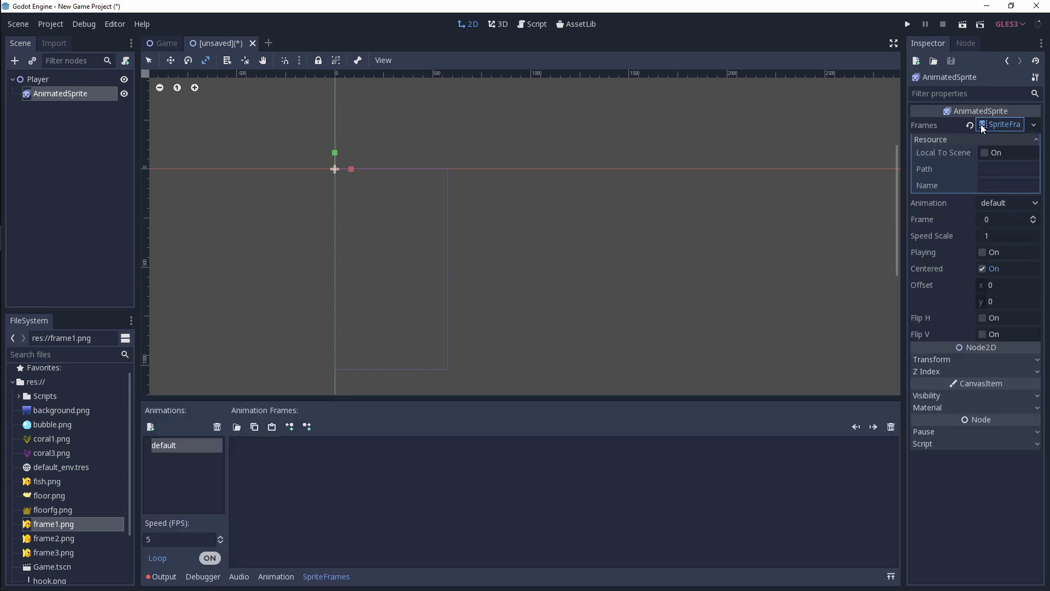
shift+click(54, 551)
drag(59, 523, 322, 494)
Step through the three fish frames to check them, then begin saving the scene.
click(353, 464)
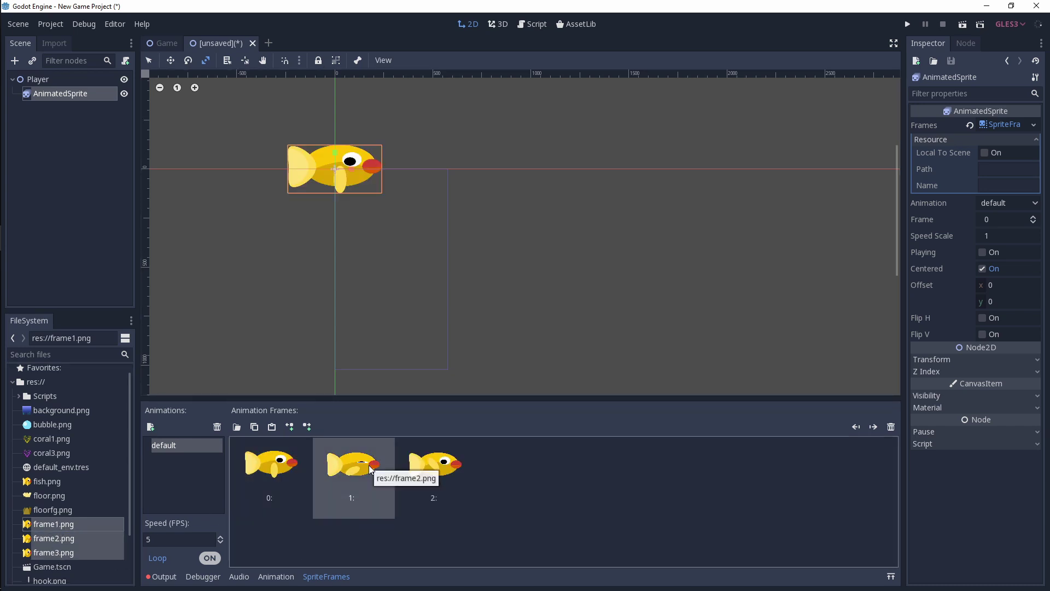
key(Left)
key(Right)
key(Right)
key(Left)
key(Left)
key(Right)
key(Right)
key(Right)
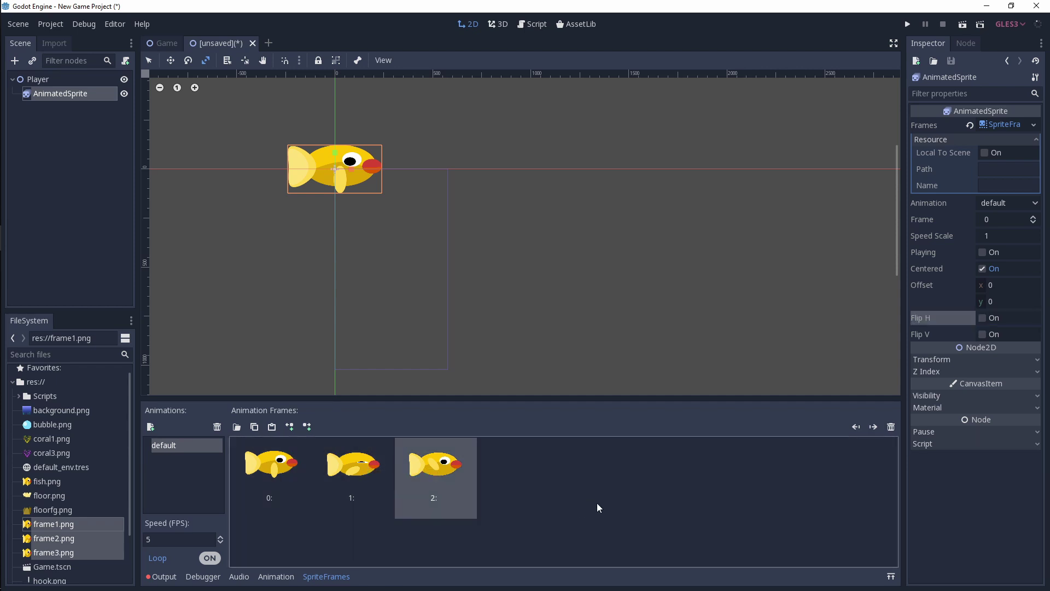
key(ctrl+s)
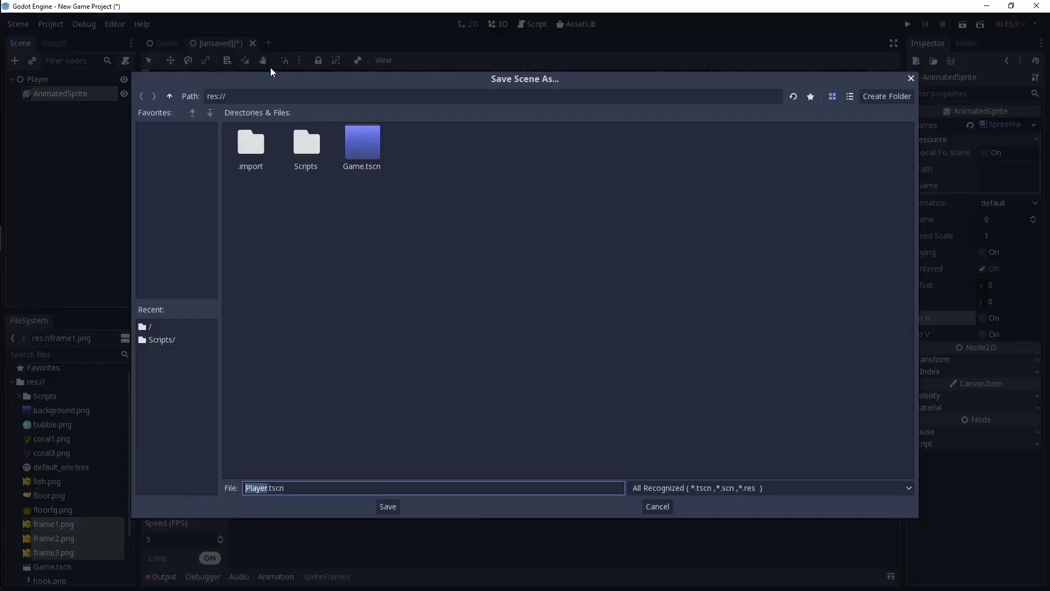
Save the scene as Player.tscn and drop a Player instance into the Game scene.
click(388, 506)
click(166, 44)
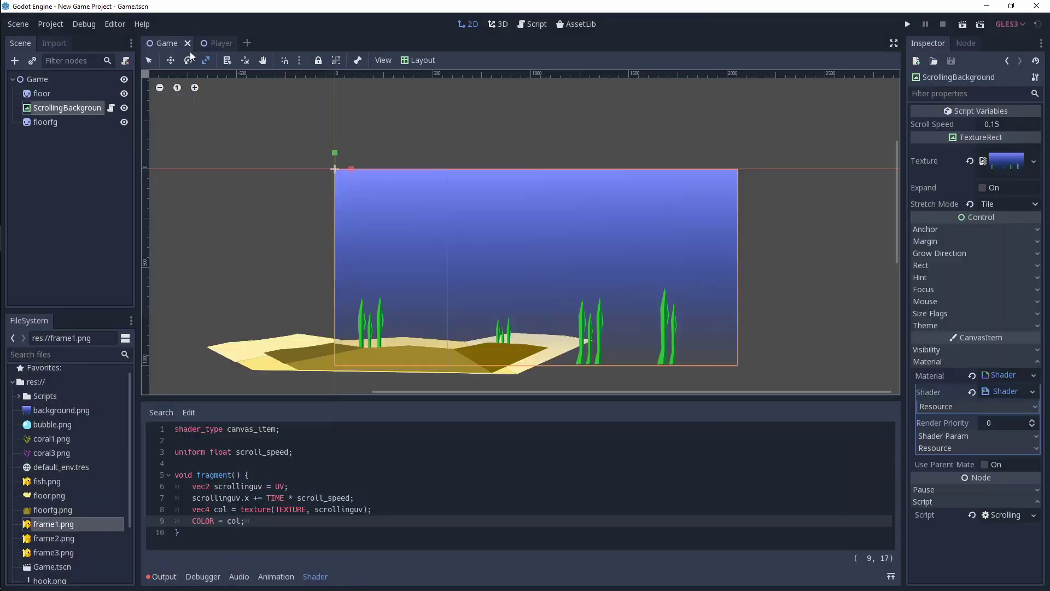
scroll(86, 511, down, 3)
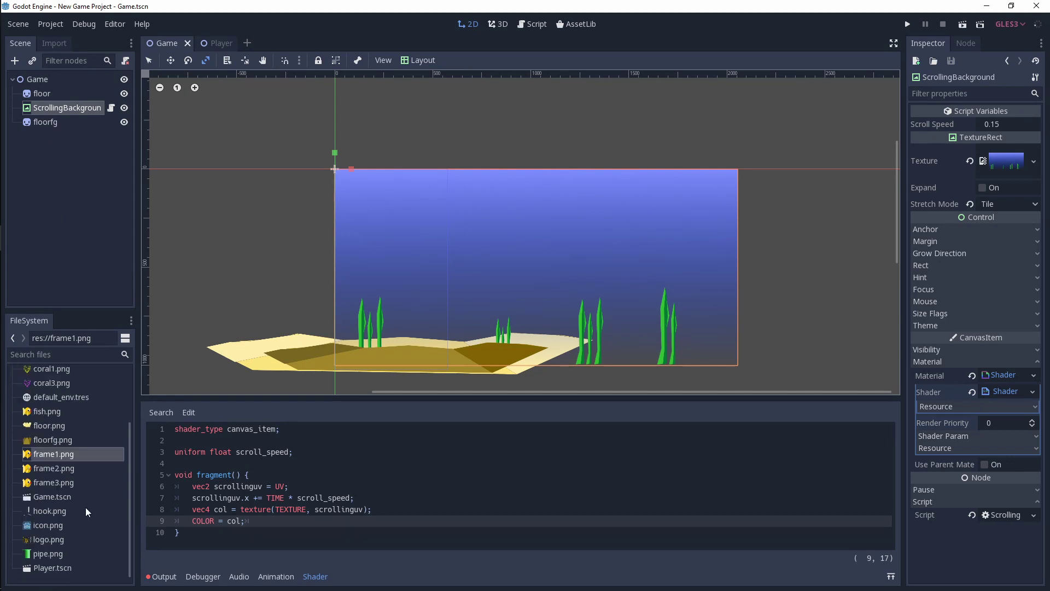
drag(55, 571, 396, 264)
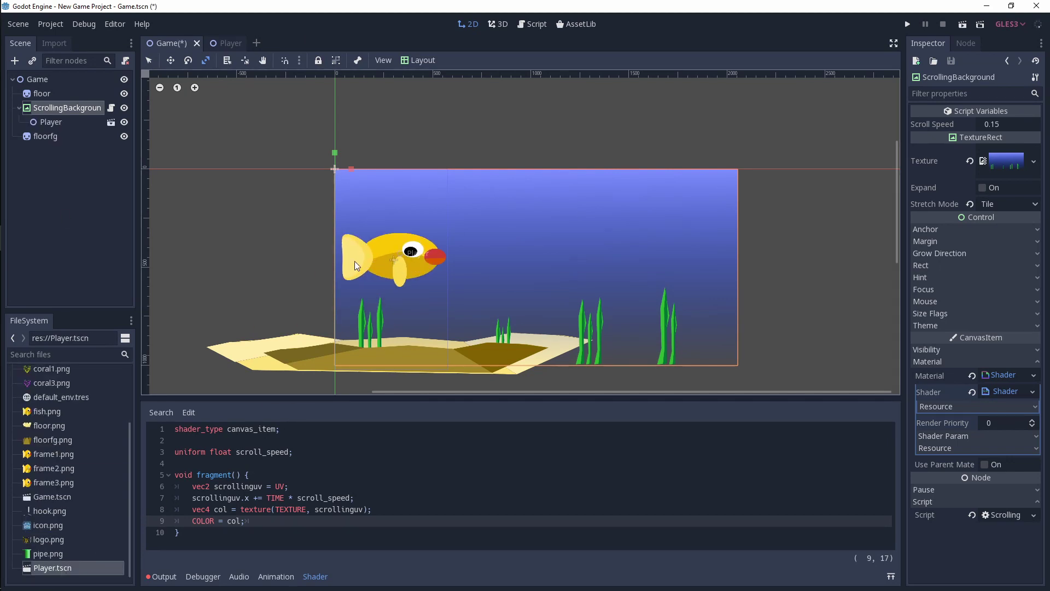
Remove the COLOR = col line from the shader and move Player out from under ScrollingBackground.
key(BackSpace)
key(BackSpace)
key(BackSpace)
key(BackSpace)
key(BackSpace)
key(BackSpace)
key(BackSpace)
key(BackSpace)
key(BackSpace)
key(BackSpace)
key(BackSpace)
key(BackSpace)
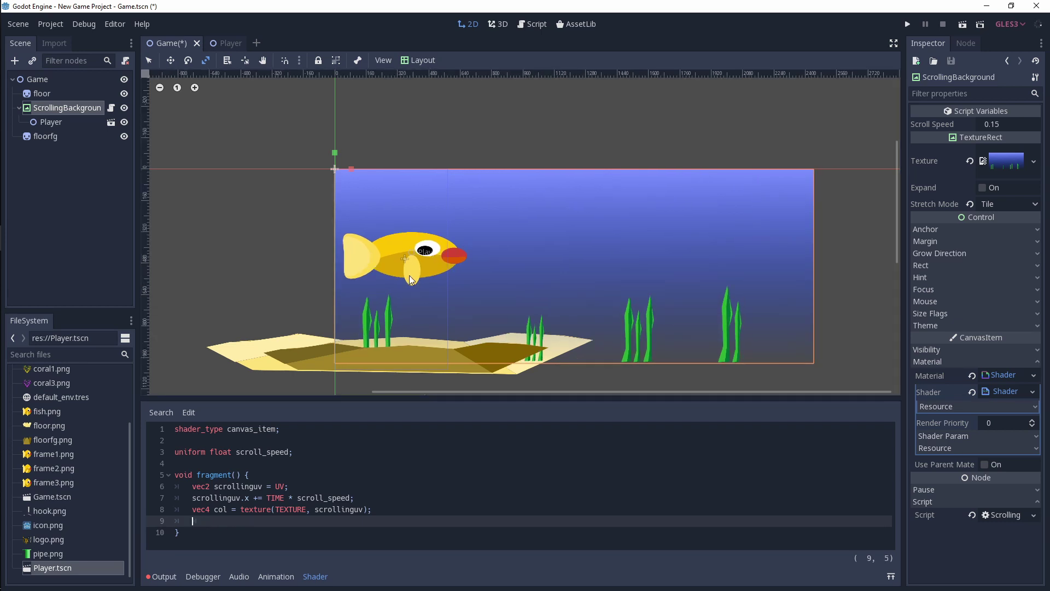
key(BackSpace)
key(BackSpace)
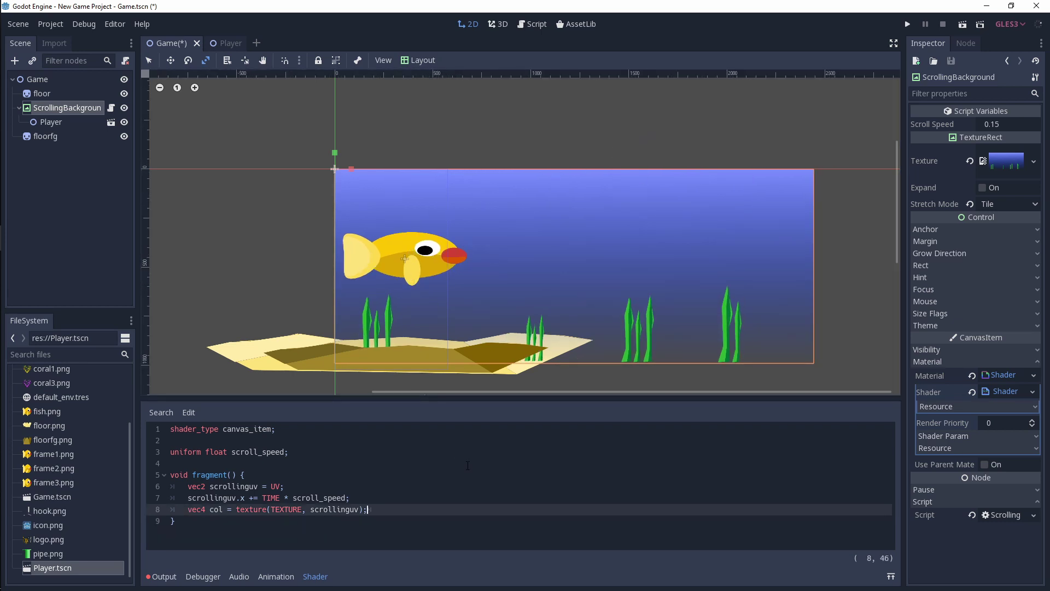
click(465, 466)
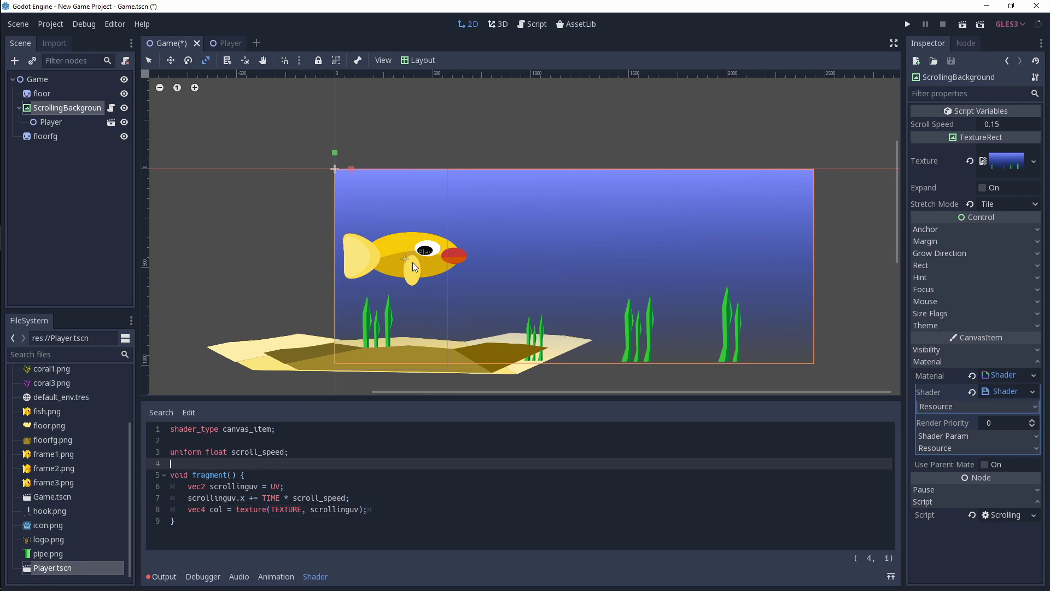
click(40, 121)
drag(41, 121, 38, 102)
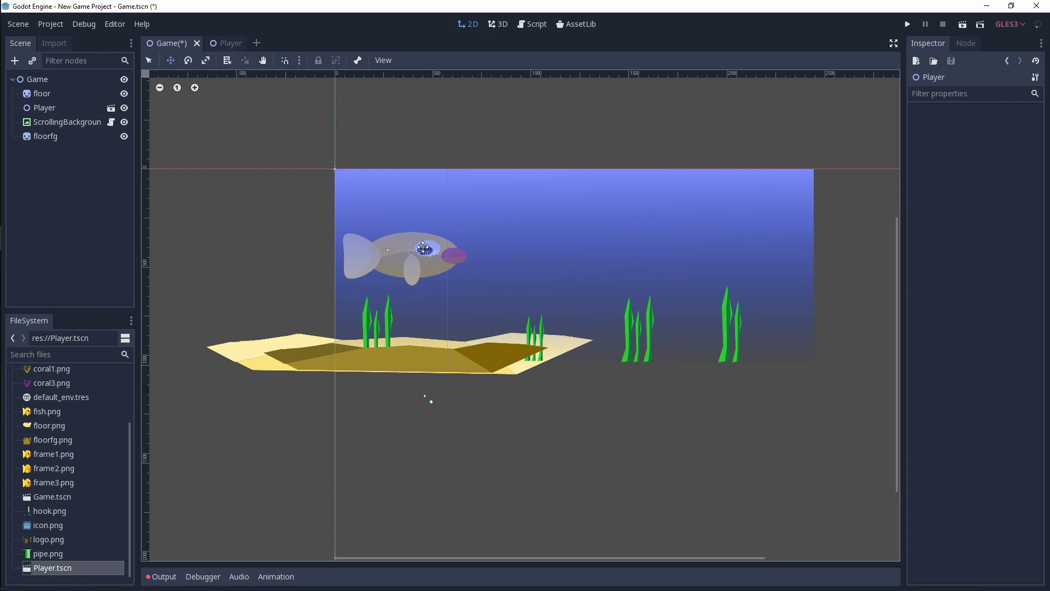
Delete the misplaced Player node, drop Player.tscn onto the Game canvas again, and run the game.
click(43, 109)
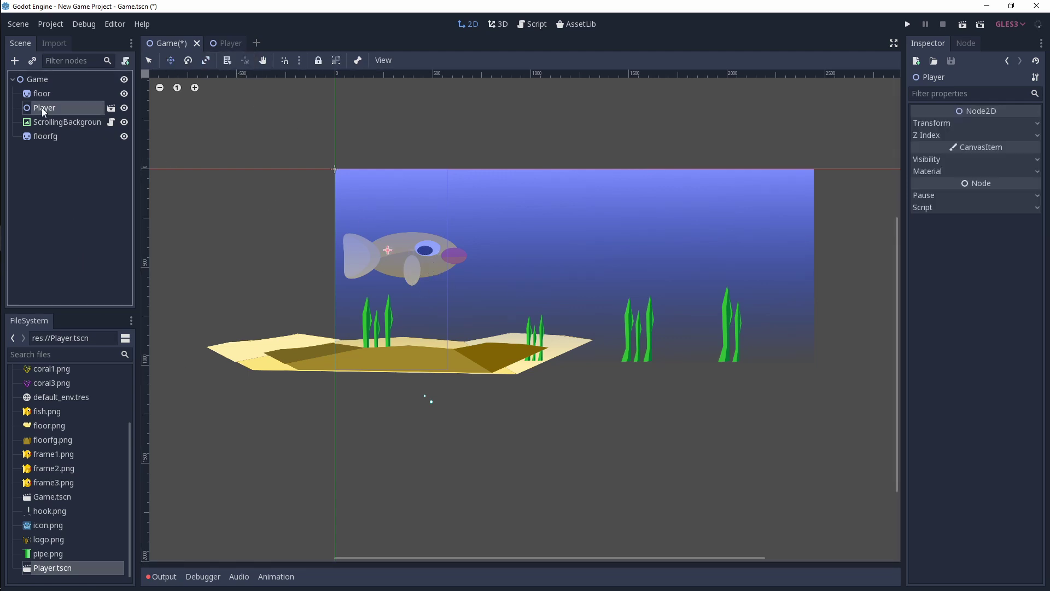
key(Delete)
click(497, 310)
drag(65, 570, 97, 234)
drag(61, 574, 398, 255)
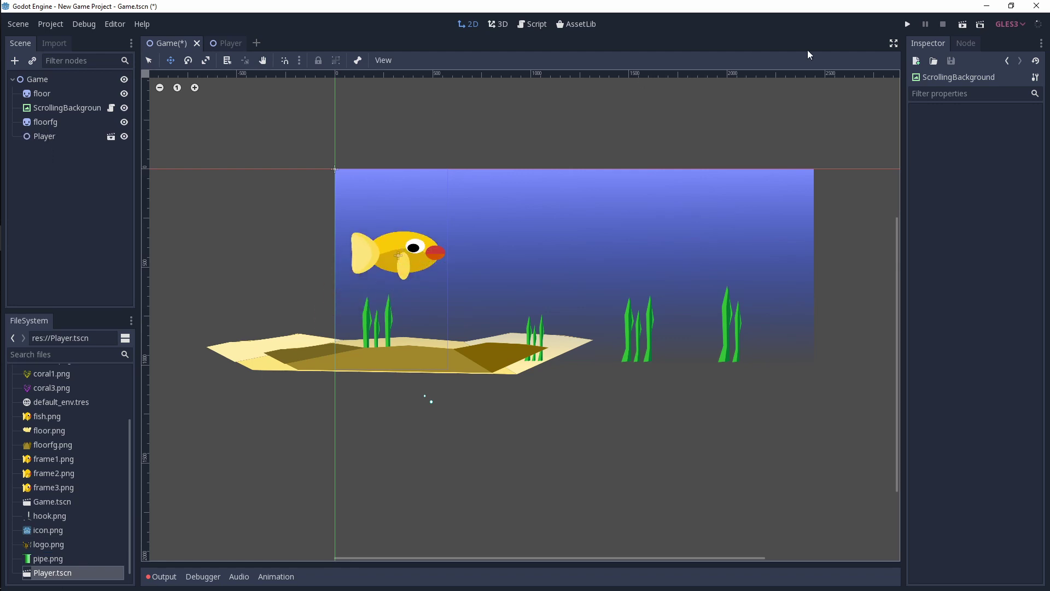
click(907, 24)
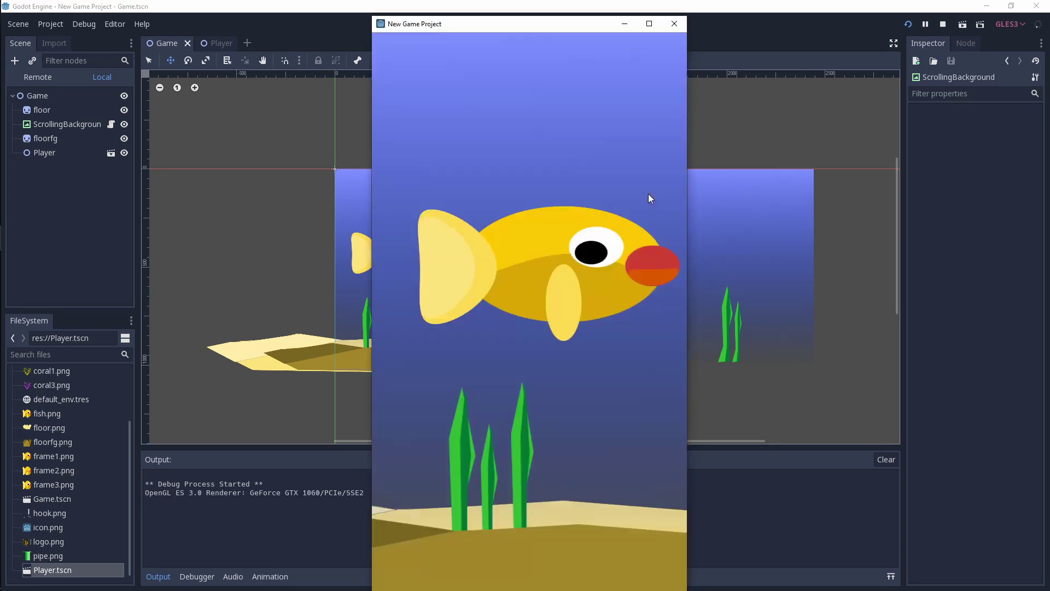
Close the test game and select the Player scene's AnimatedSprite to show its fish frames.
click(673, 25)
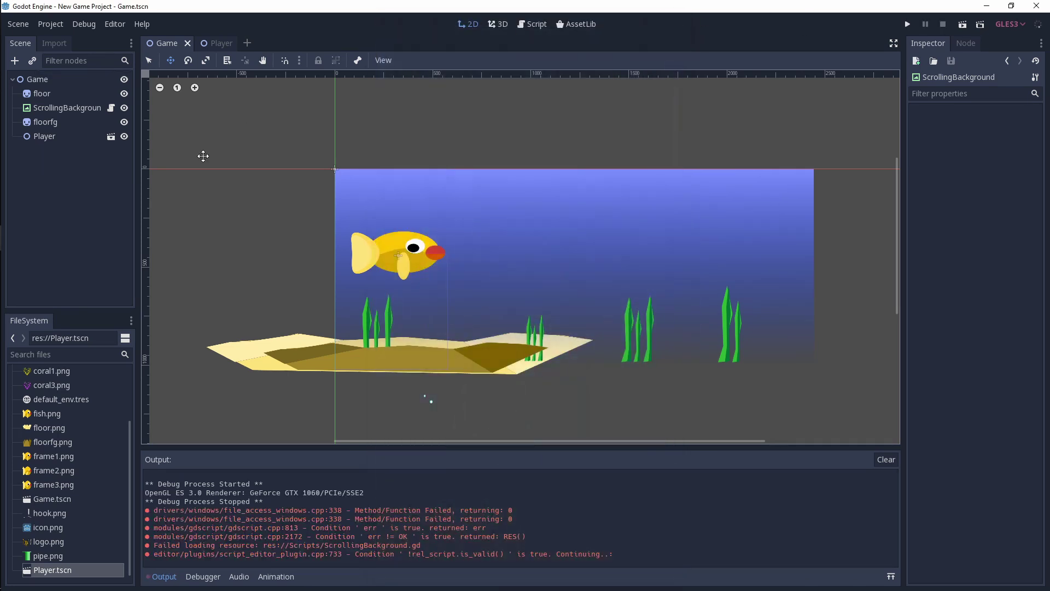
click(34, 137)
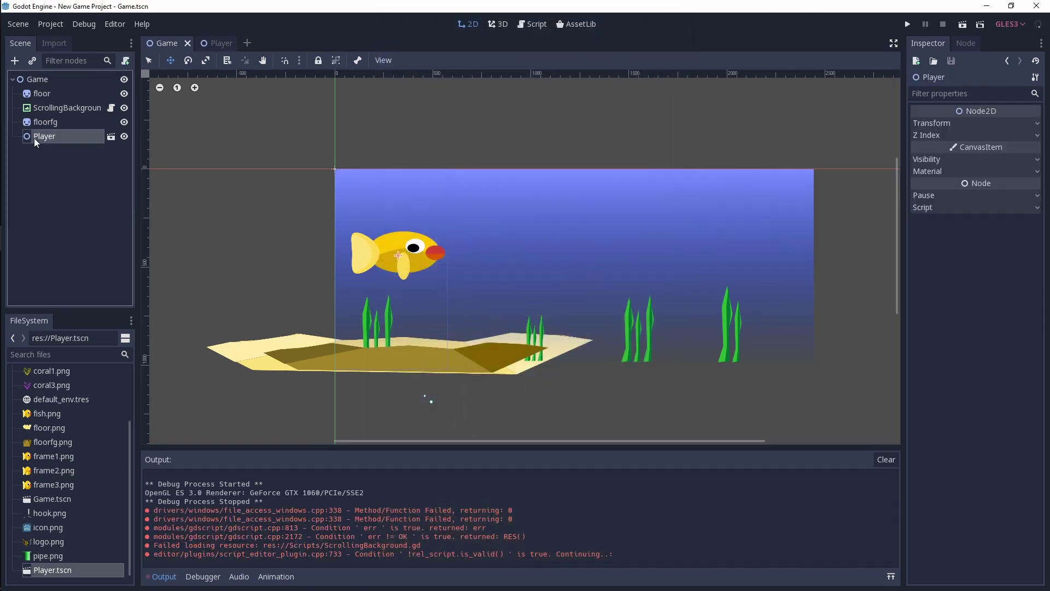
click(218, 44)
click(53, 85)
click(45, 92)
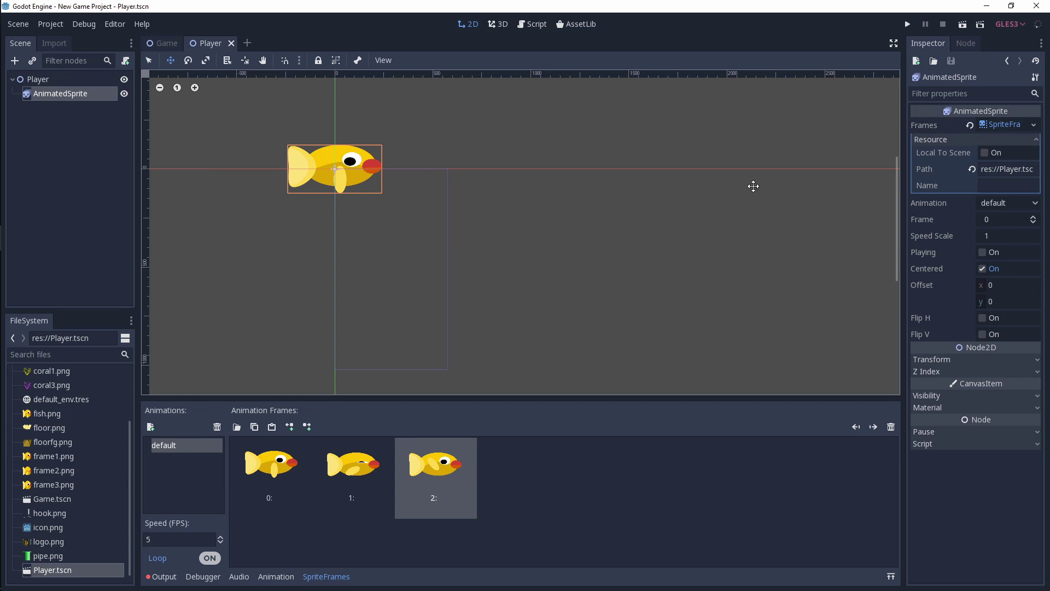
Try the default animation's loop toggle and frame order, leaving looping on and frames unchanged.
click(957, 139)
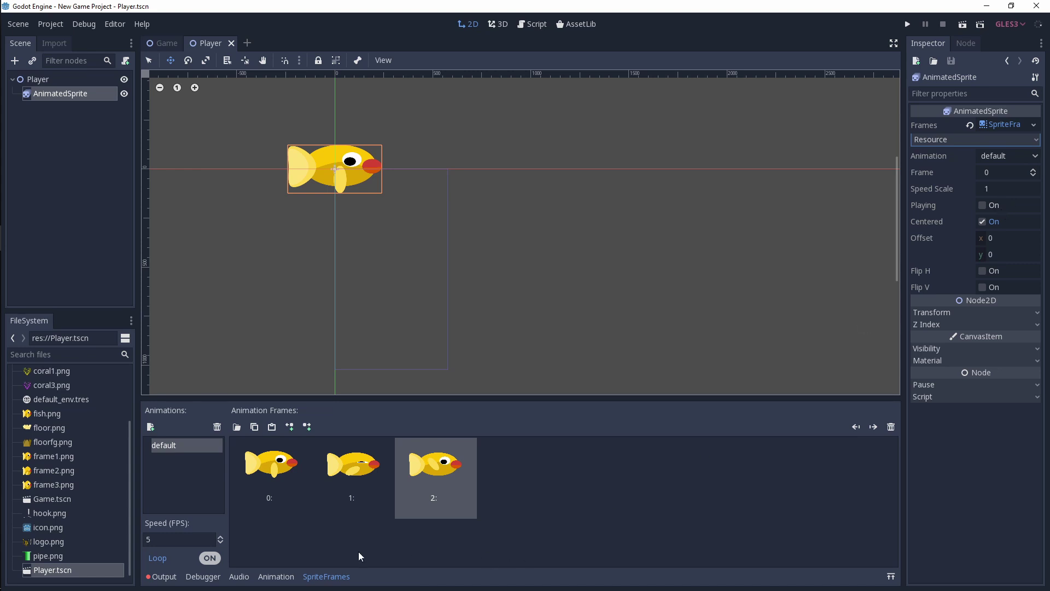
click(210, 558)
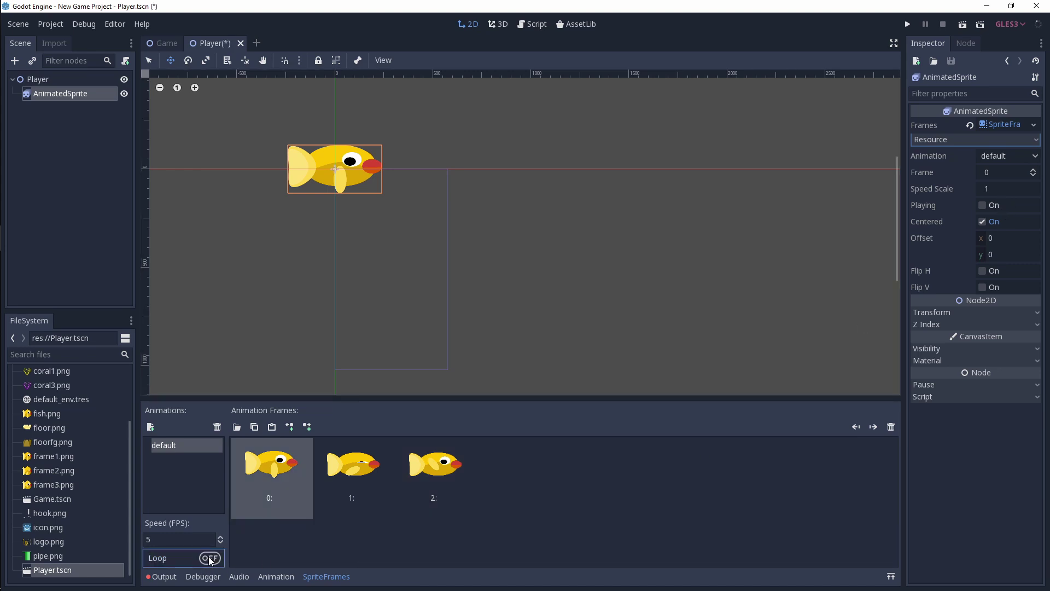
click(210, 558)
click(872, 428)
click(872, 427)
click(863, 428)
click(863, 428)
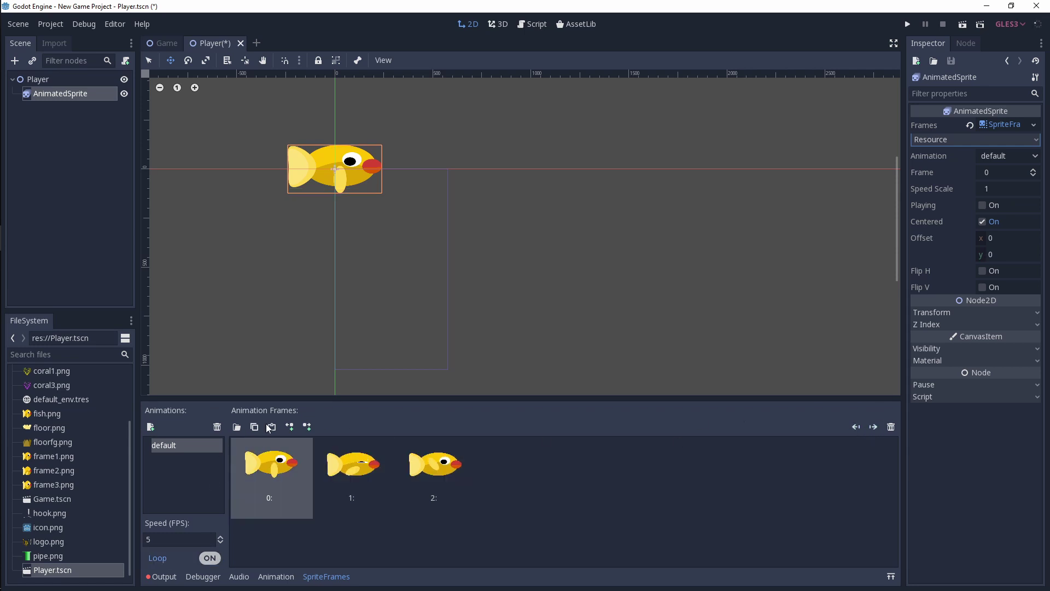
click(365, 469)
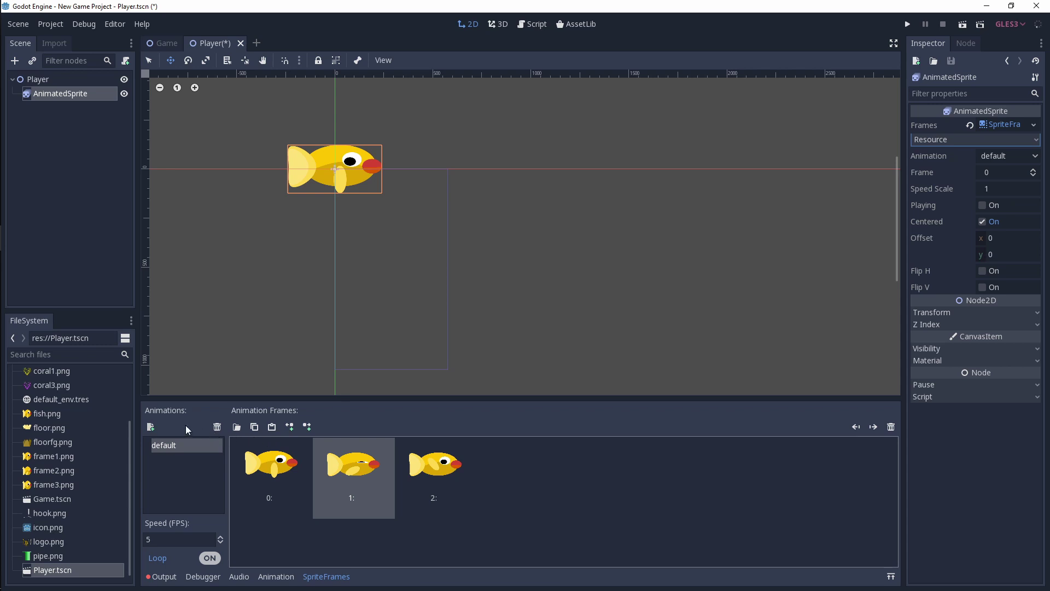
click(163, 448)
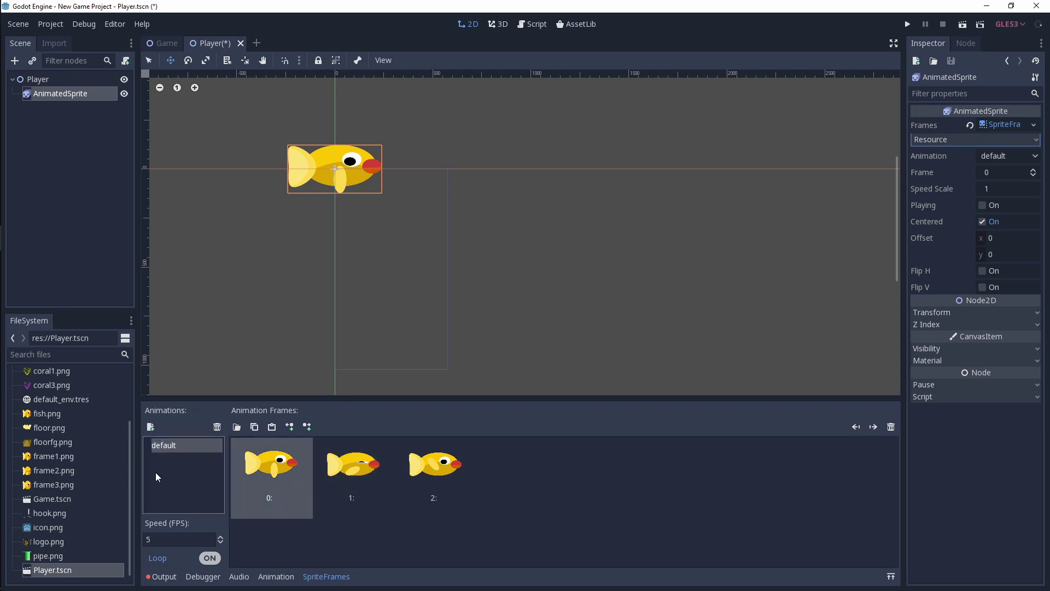
click(159, 557)
click(160, 557)
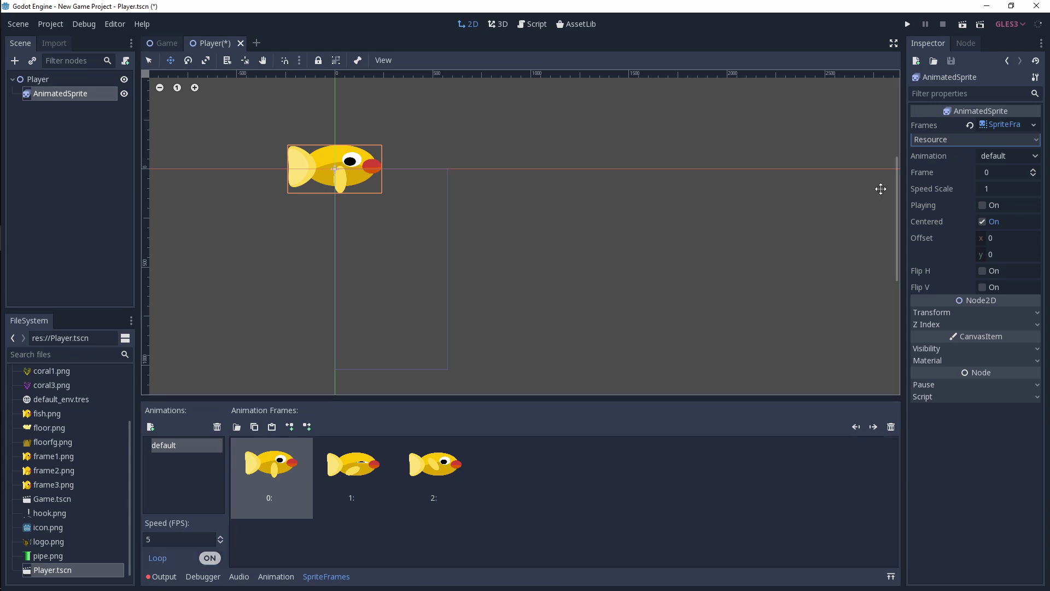
Set the AnimatedSprite's Animation to default, turn on Playing, and return to the Game scene.
click(1035, 157)
click(1023, 172)
click(997, 189)
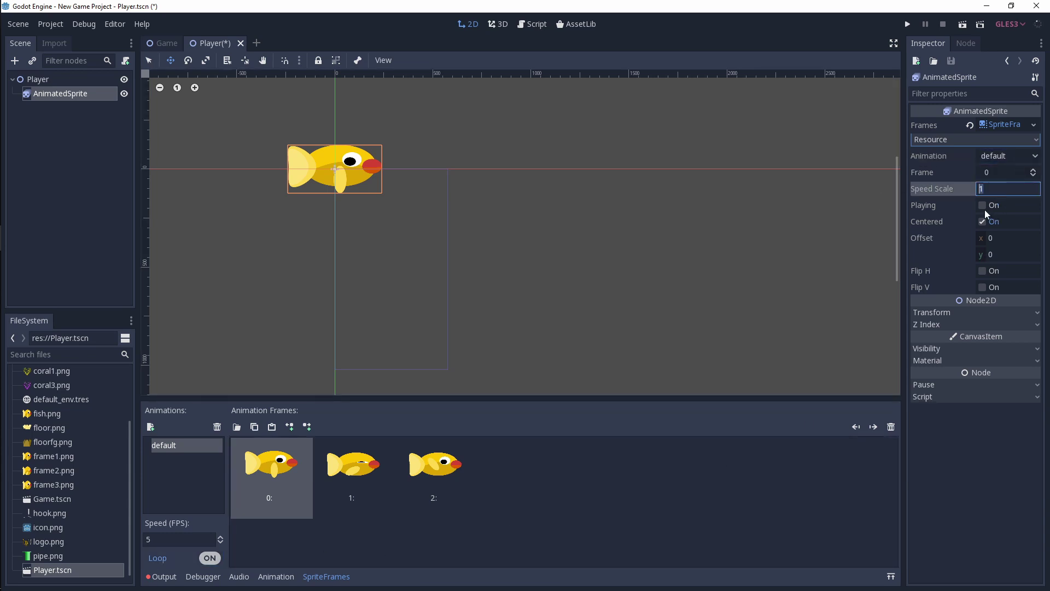
click(982, 205)
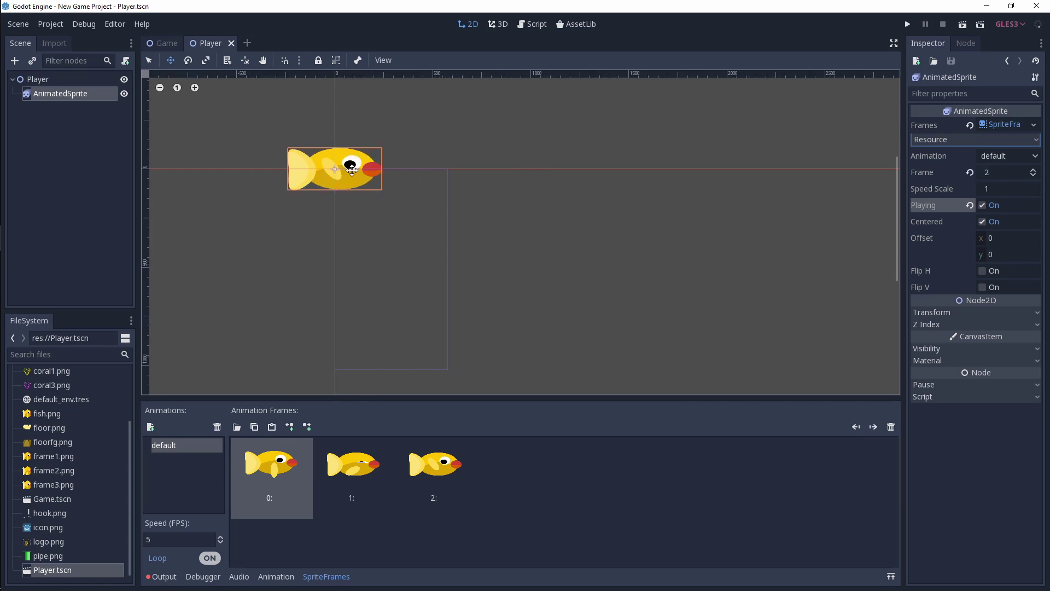
click(164, 42)
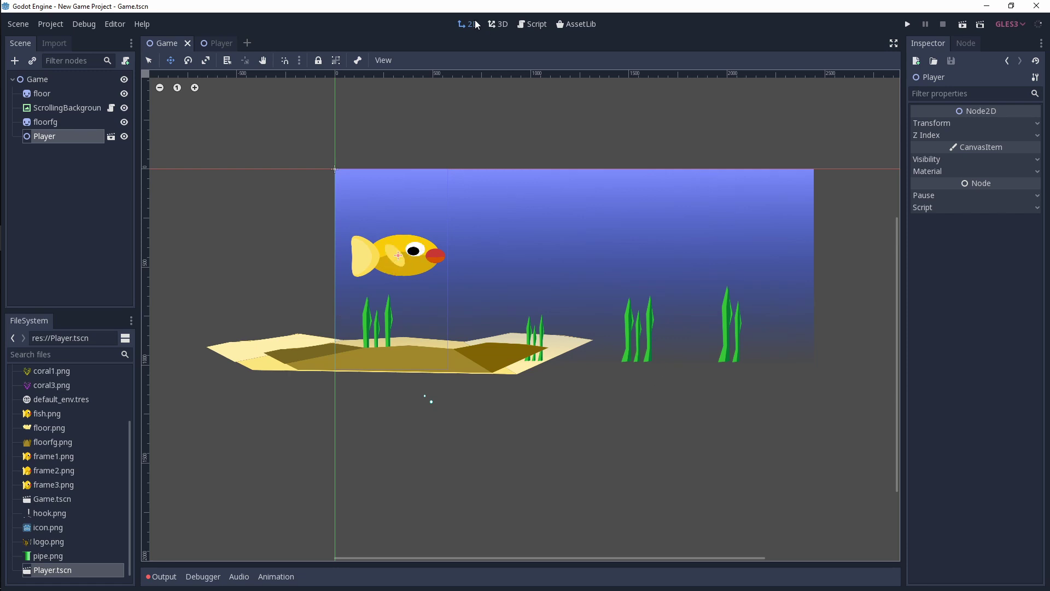
Scale the fish sprite down to a small size, comparing it against the Game scene.
click(217, 43)
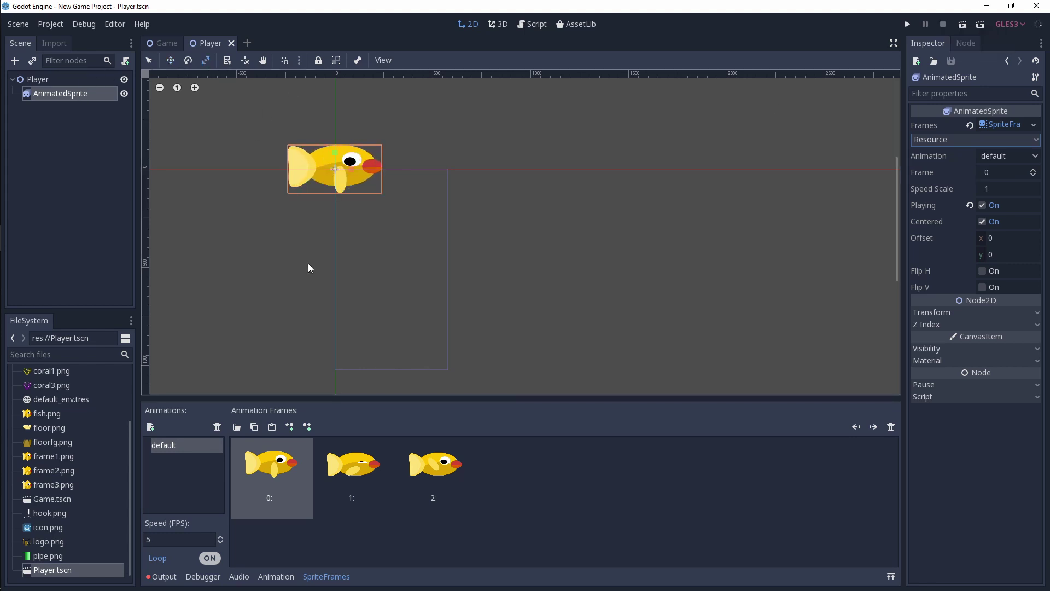
drag(365, 184, 334, 178)
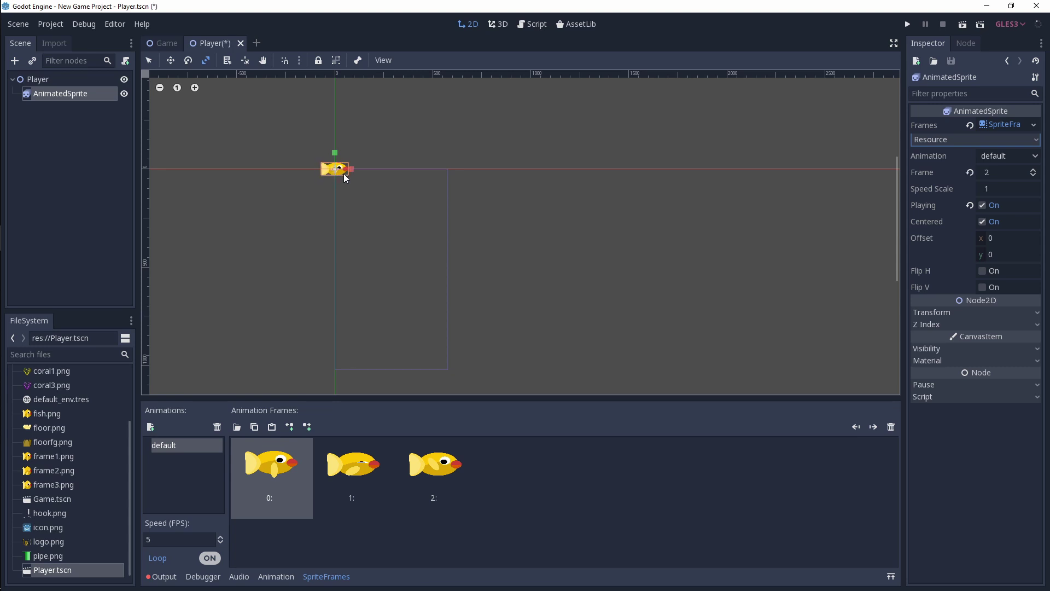
click(161, 43)
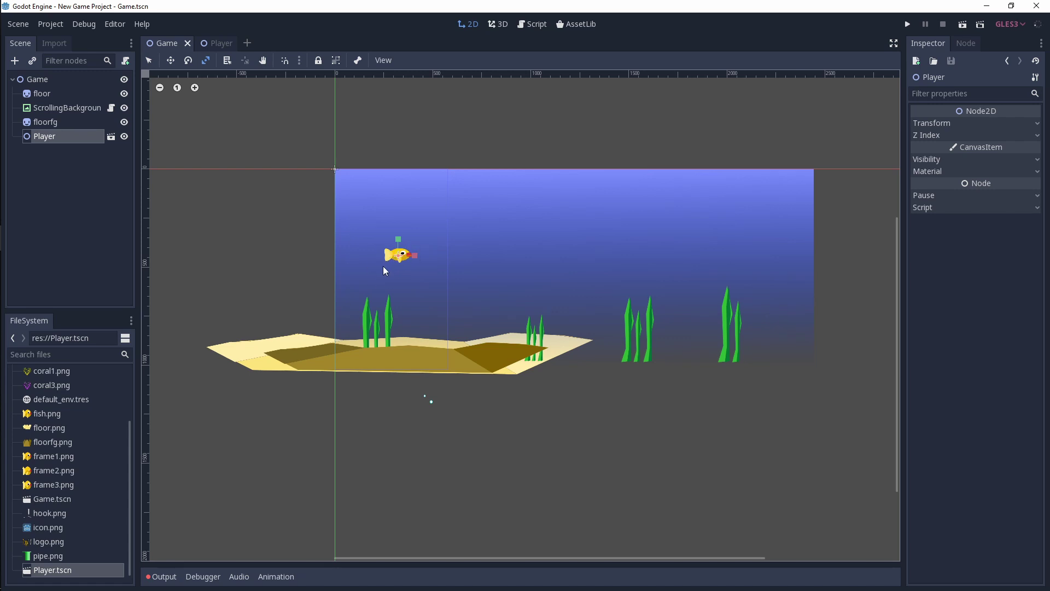
click(217, 44)
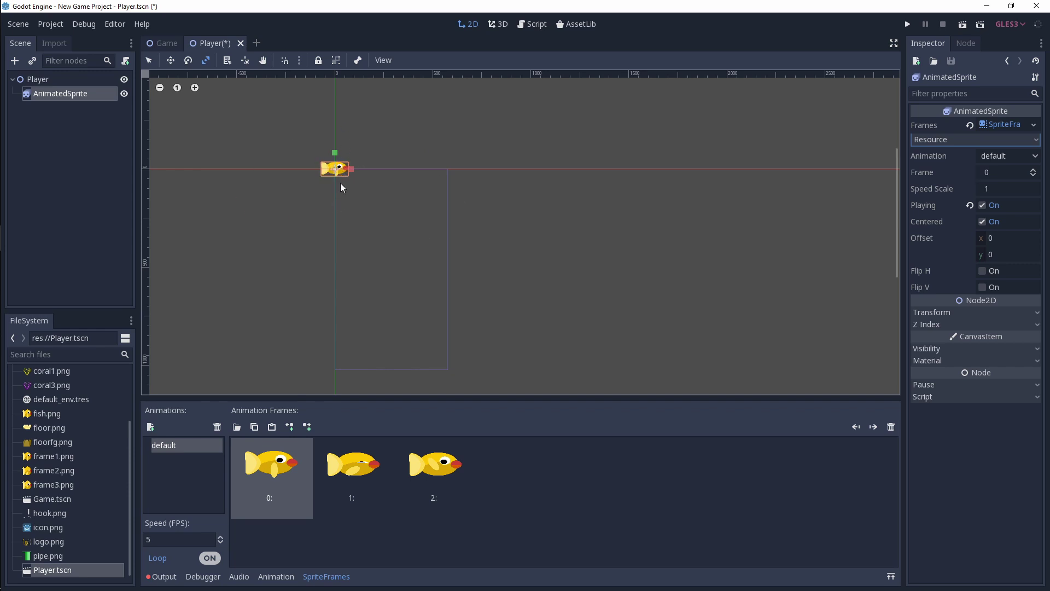
Add a KinematicBody2D child node under the Player root node.
click(50, 82)
right_click(50, 82)
click(80, 91)
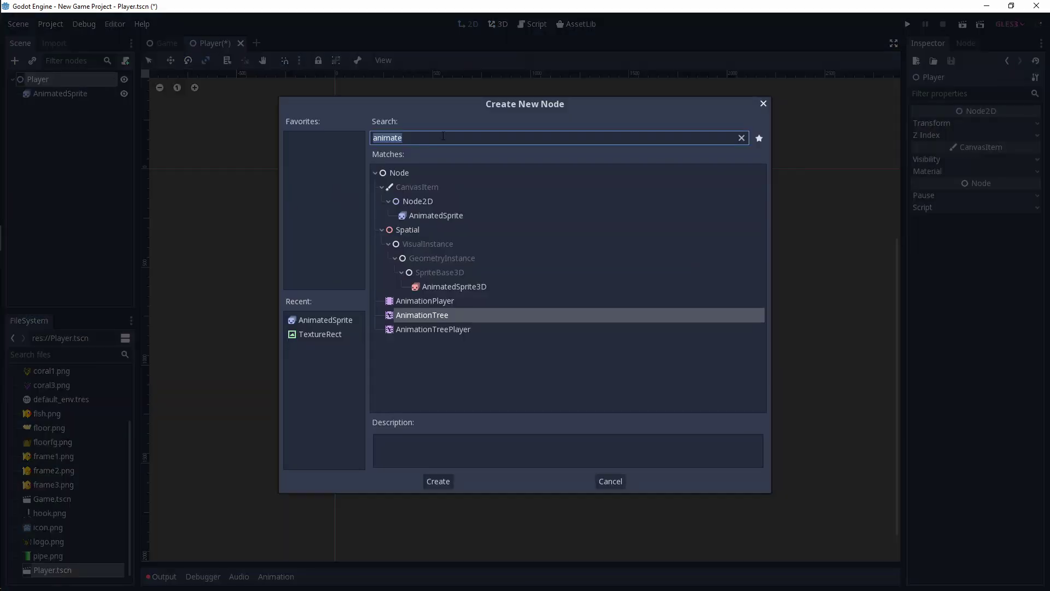
text(kinem)
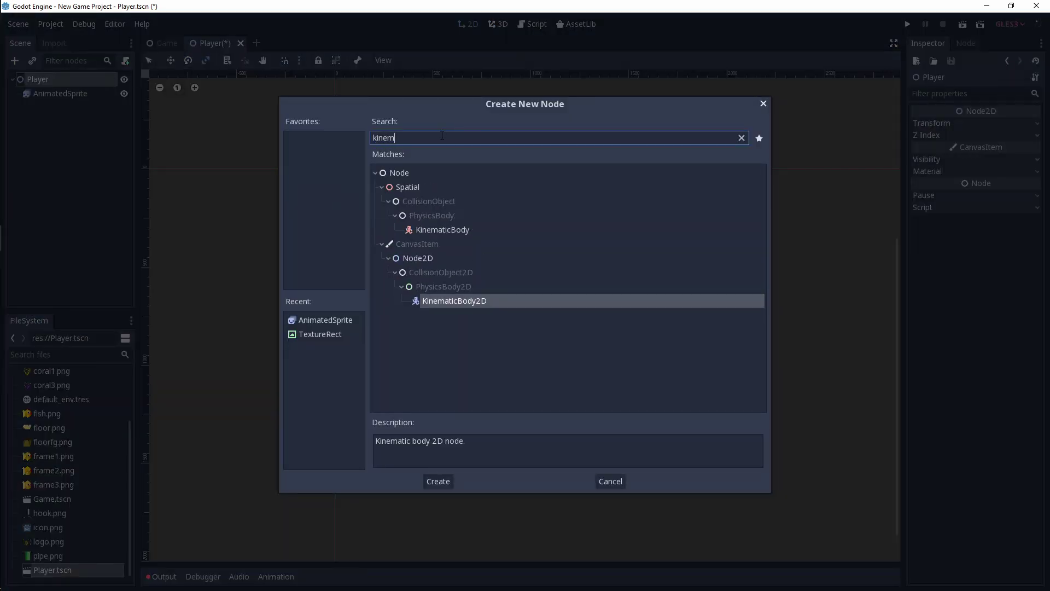
key(Return)
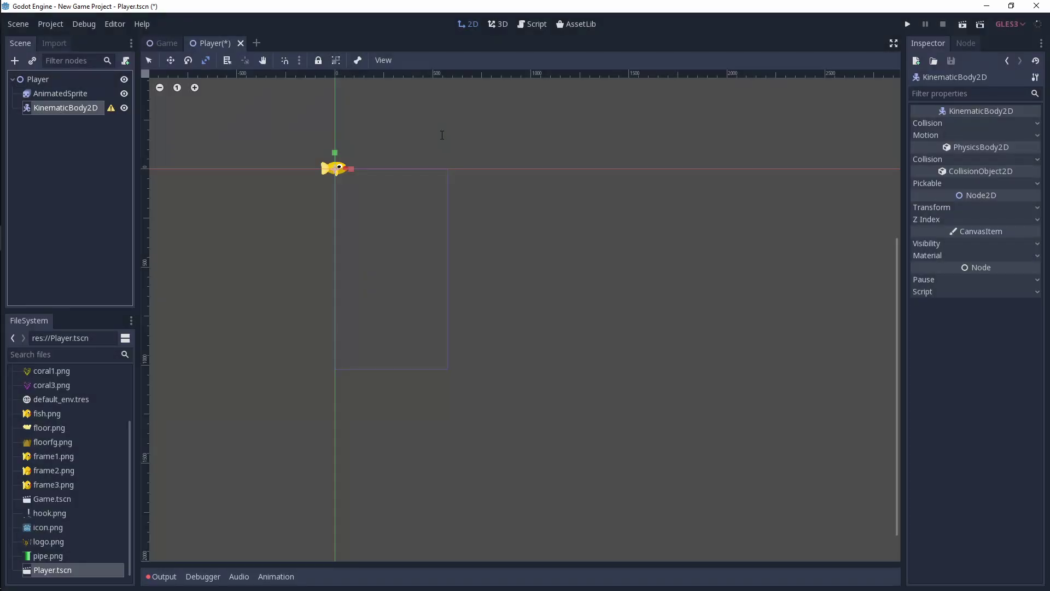
click(1038, 123)
click(1037, 123)
Add a CollisionShape2D under KinematicBody2D and give it a New RectangleShape2D shape.
right_click(81, 107)
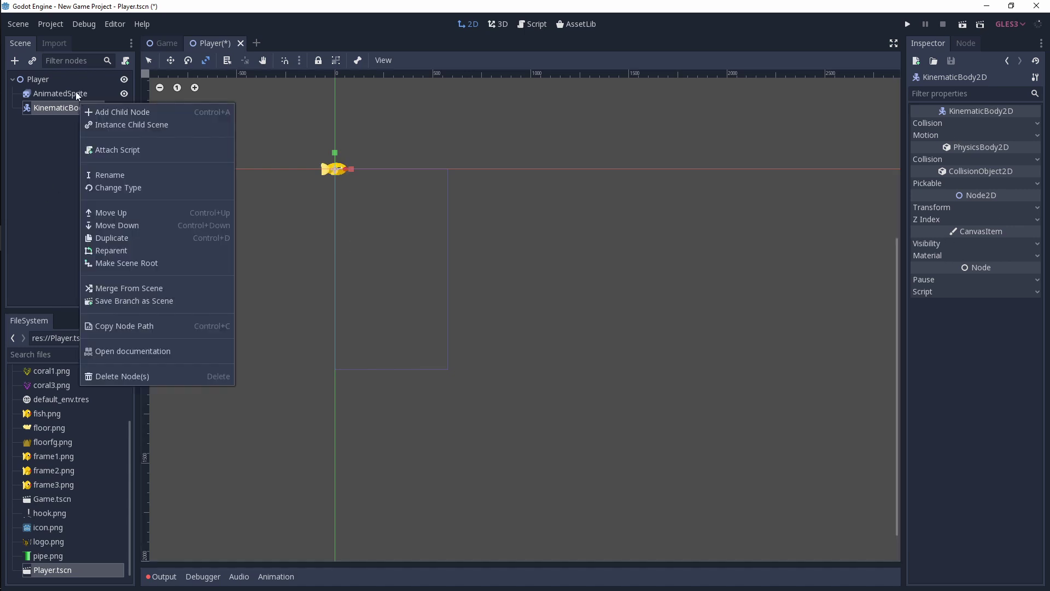
click(120, 112)
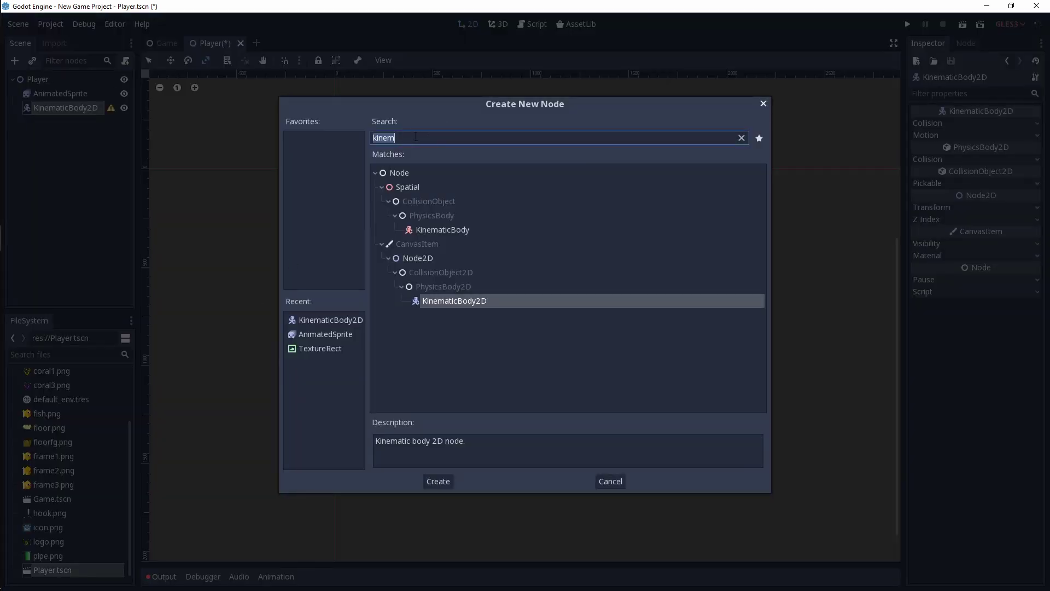
text(colli)
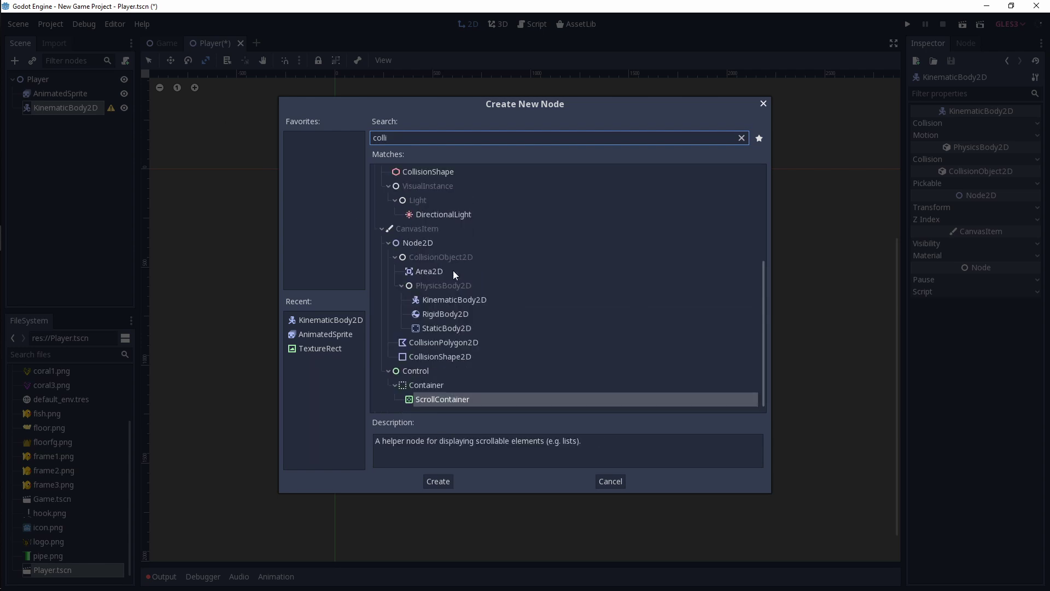
double_click(453, 358)
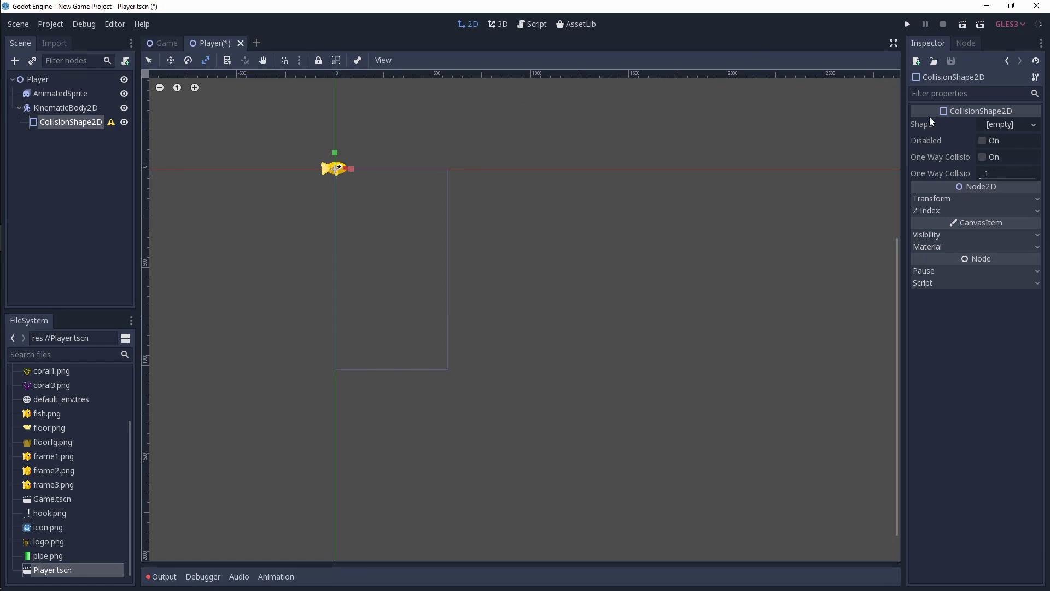
click(999, 129)
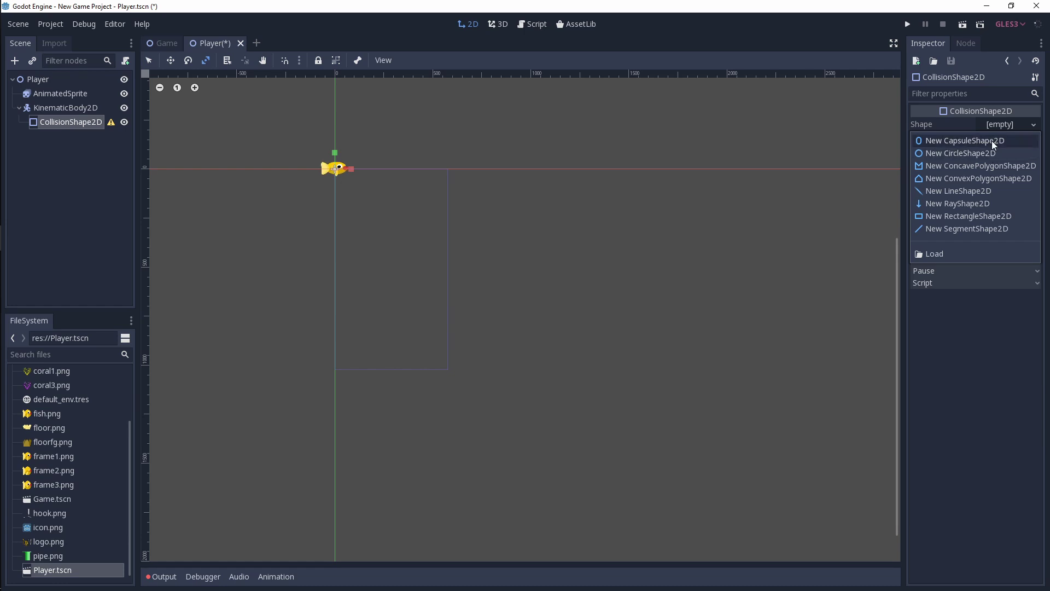
click(987, 217)
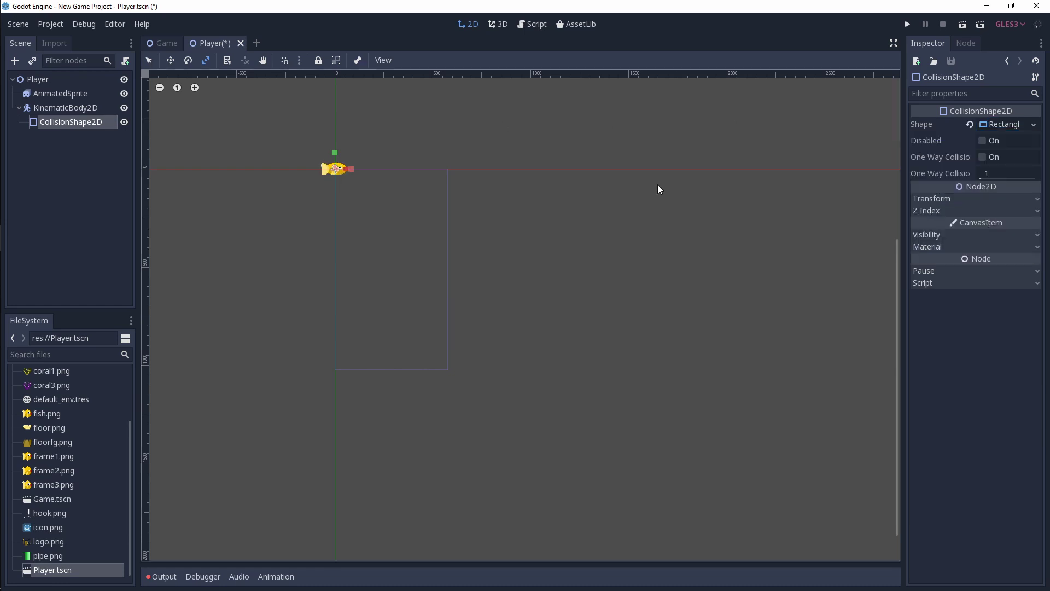
Enlarge the collision rectangle over the whole fish sprite and save the Player scene with Ctrl+S.
scroll(342, 186, up, 6)
middle_drag(507, 166, 412, 221)
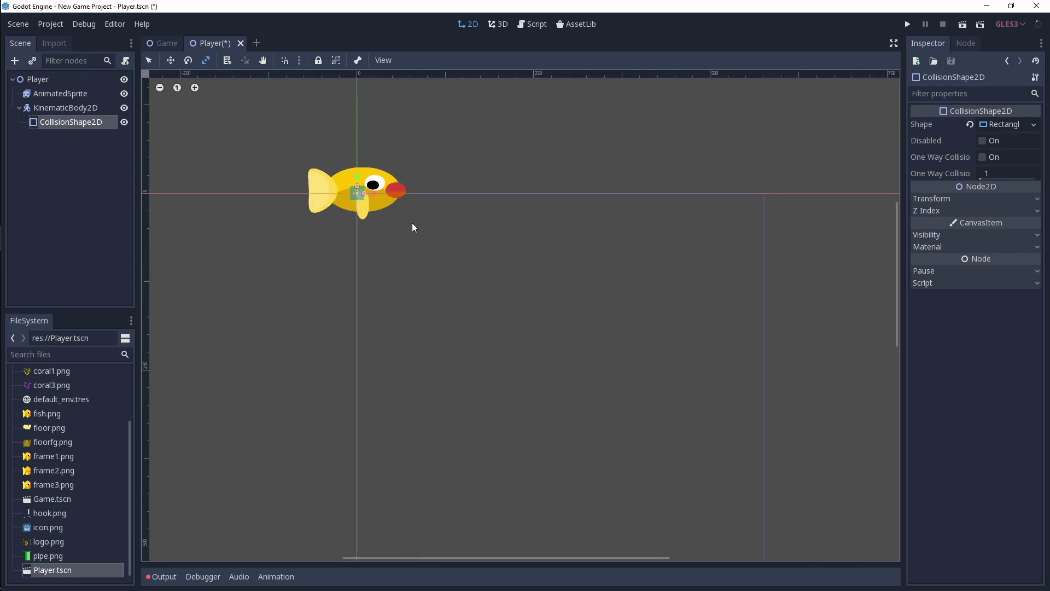
drag(364, 193, 357, 169)
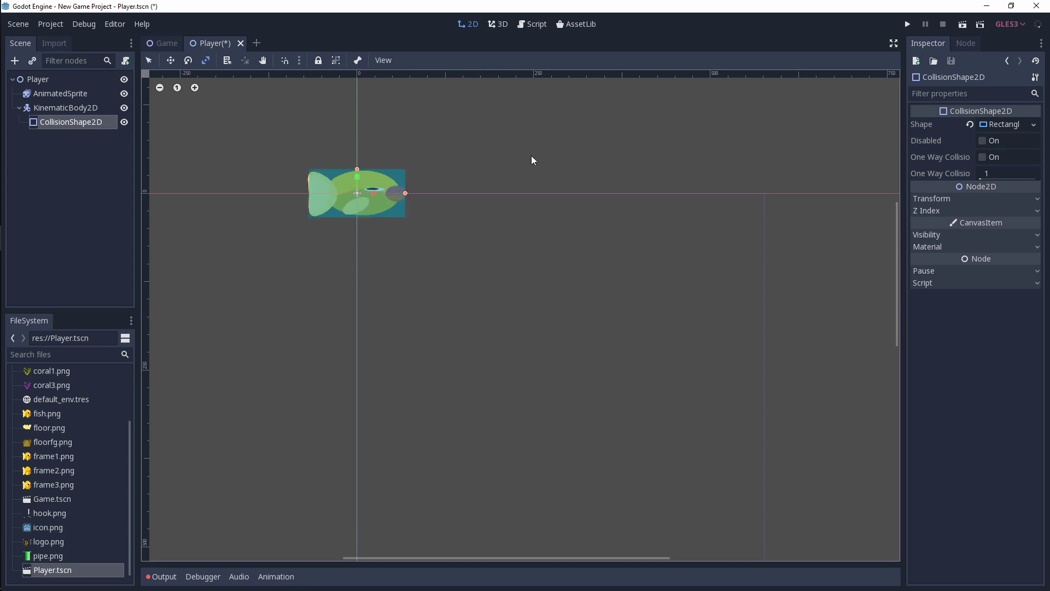
click(78, 175)
click(55, 108)
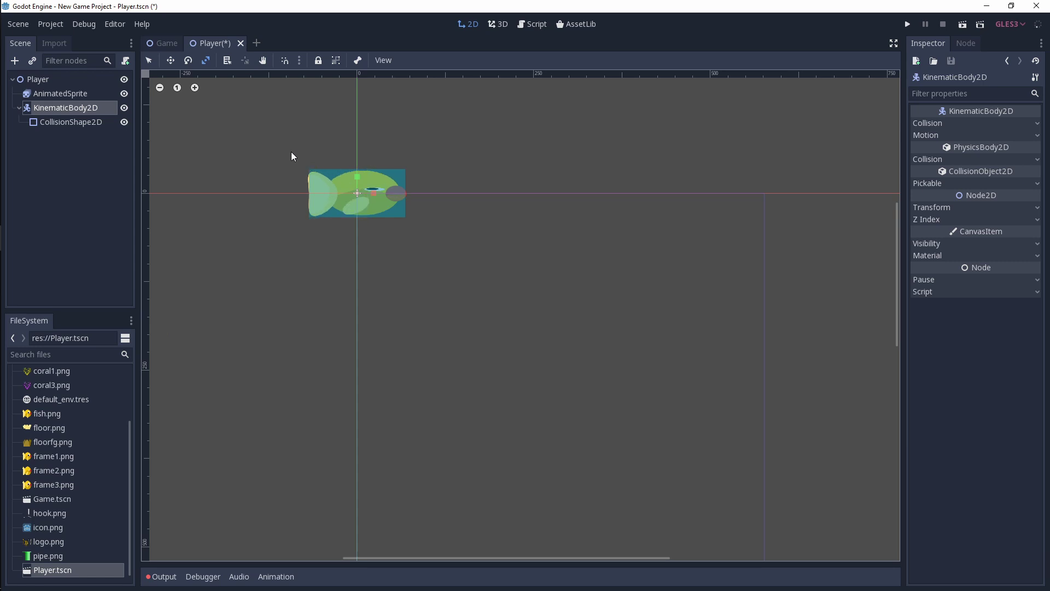
key(ctrl+s)
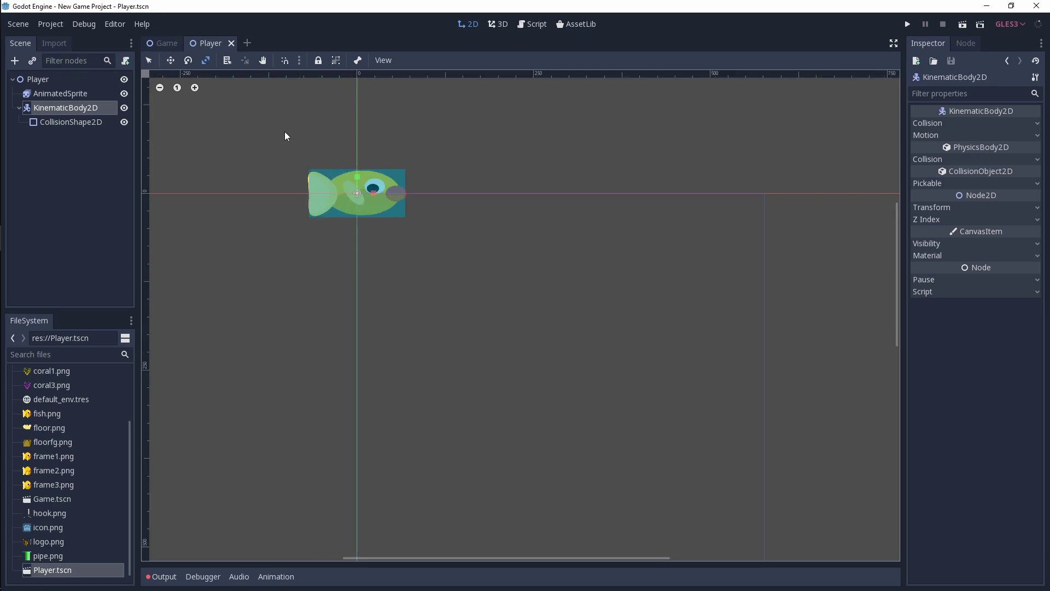